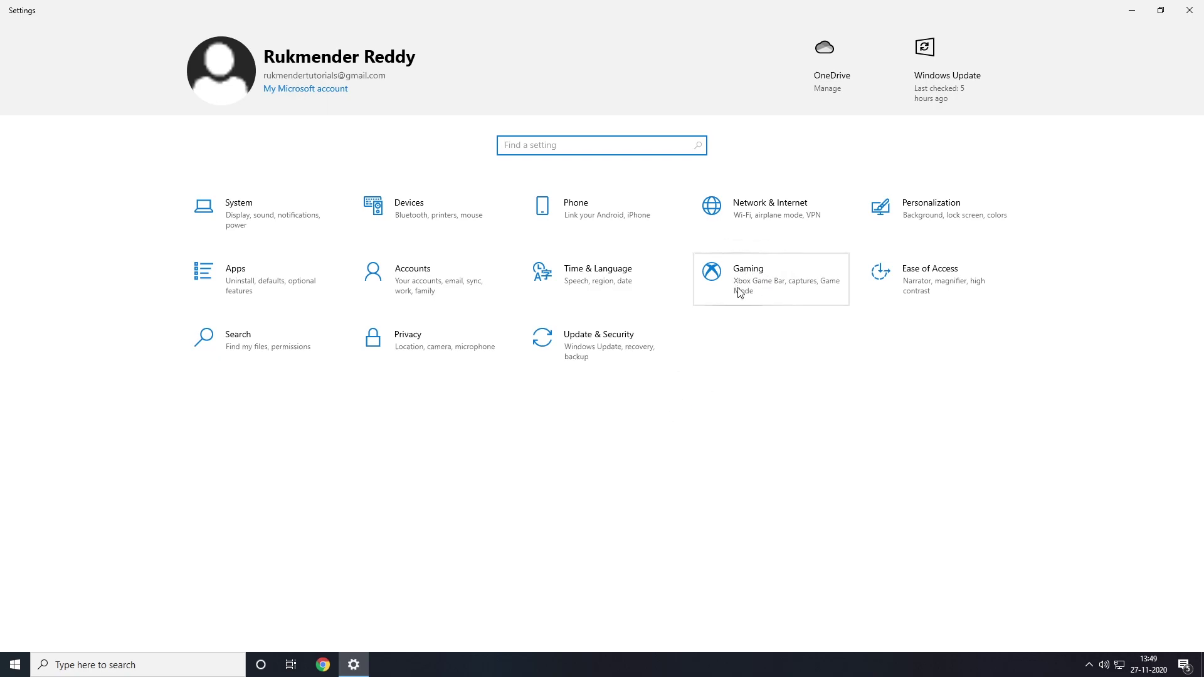
Open the Gaming settings and make sure Xbox Game Bar is turned off.
left_click(789, 279)
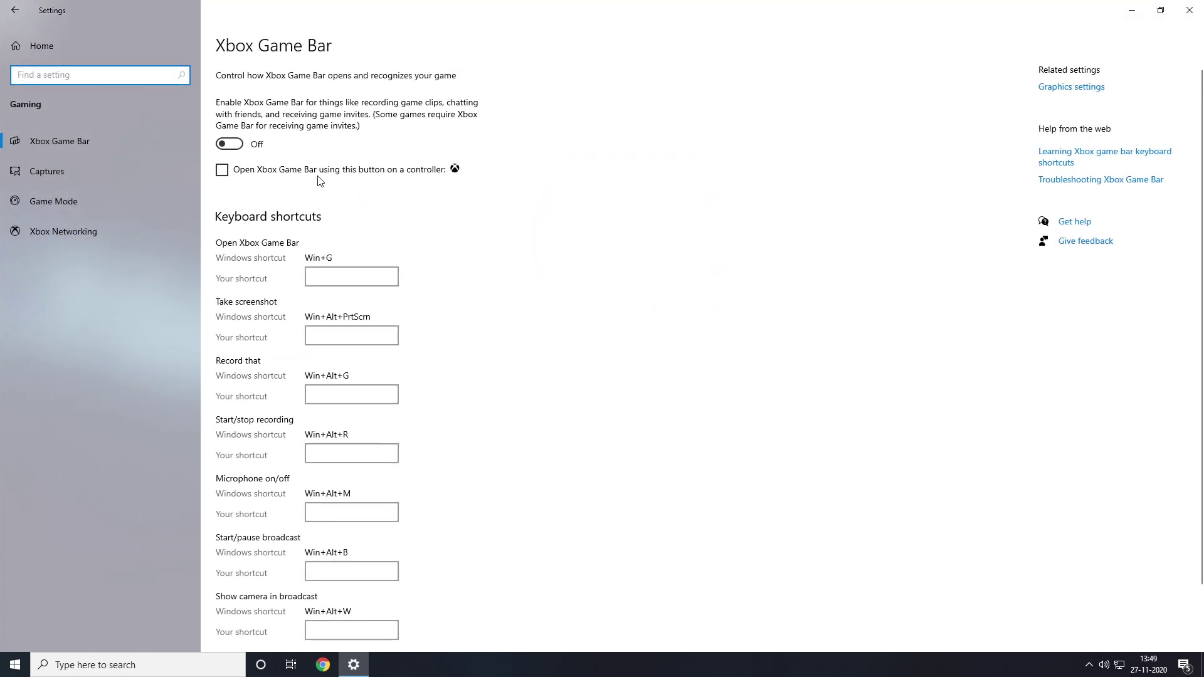
left_click(222, 144)
left_click(228, 147)
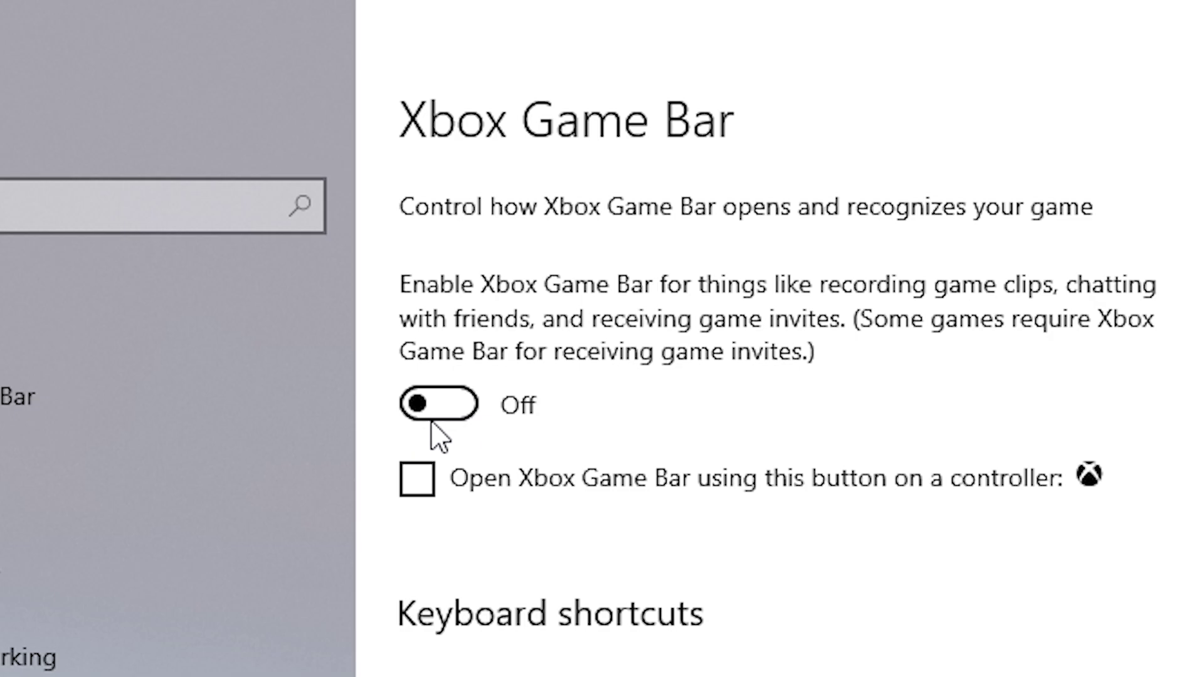
Go to the Game Mode settings and make sure Game Mode is turned on.
left_click(66, 201)
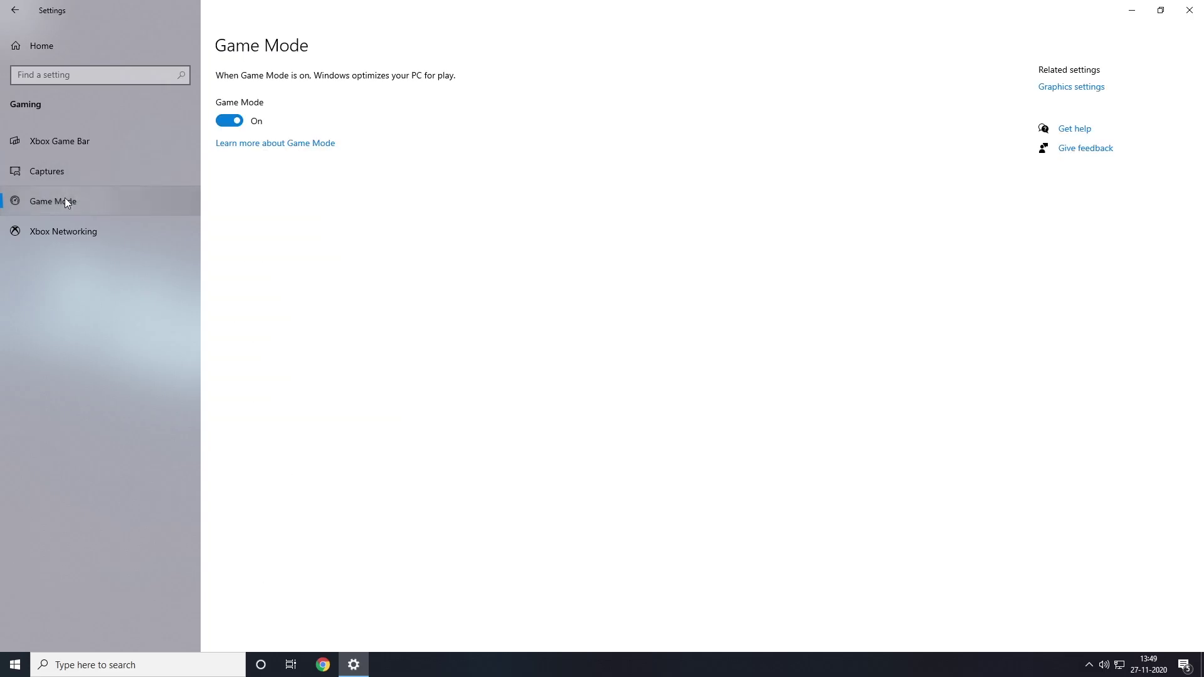
left_click(227, 121)
left_click(232, 123)
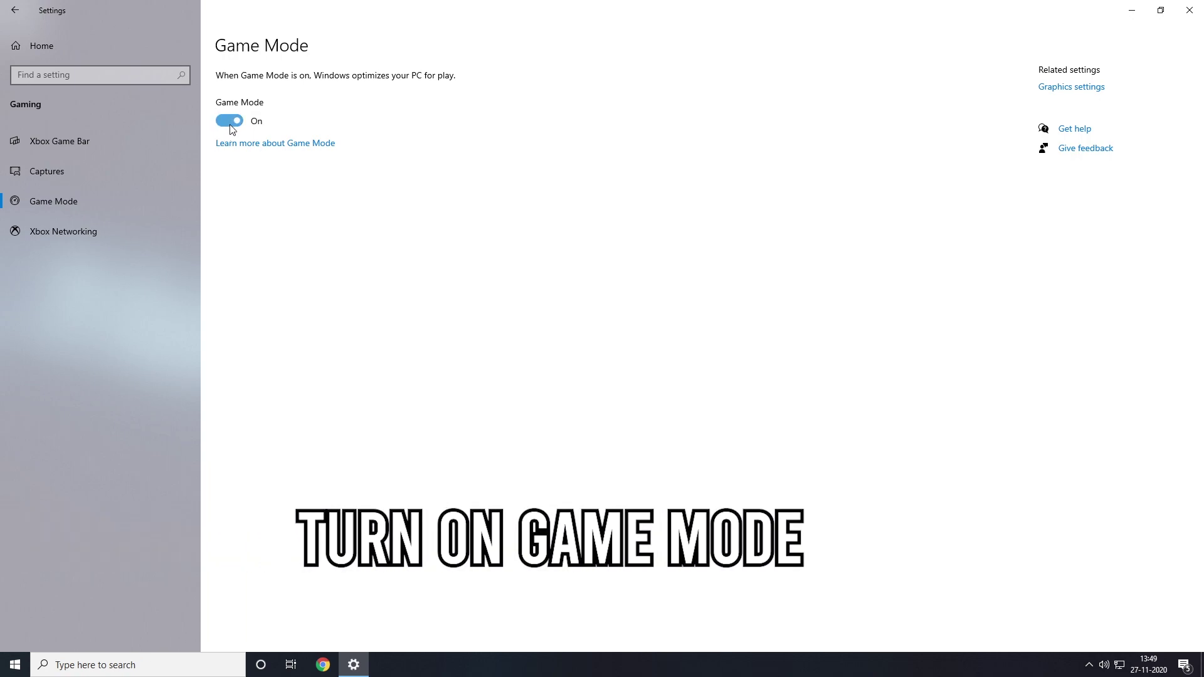
Open the related Graphics settings and make sure hardware-accelerated GPU scheduling is turned on.
left_click(1070, 89)
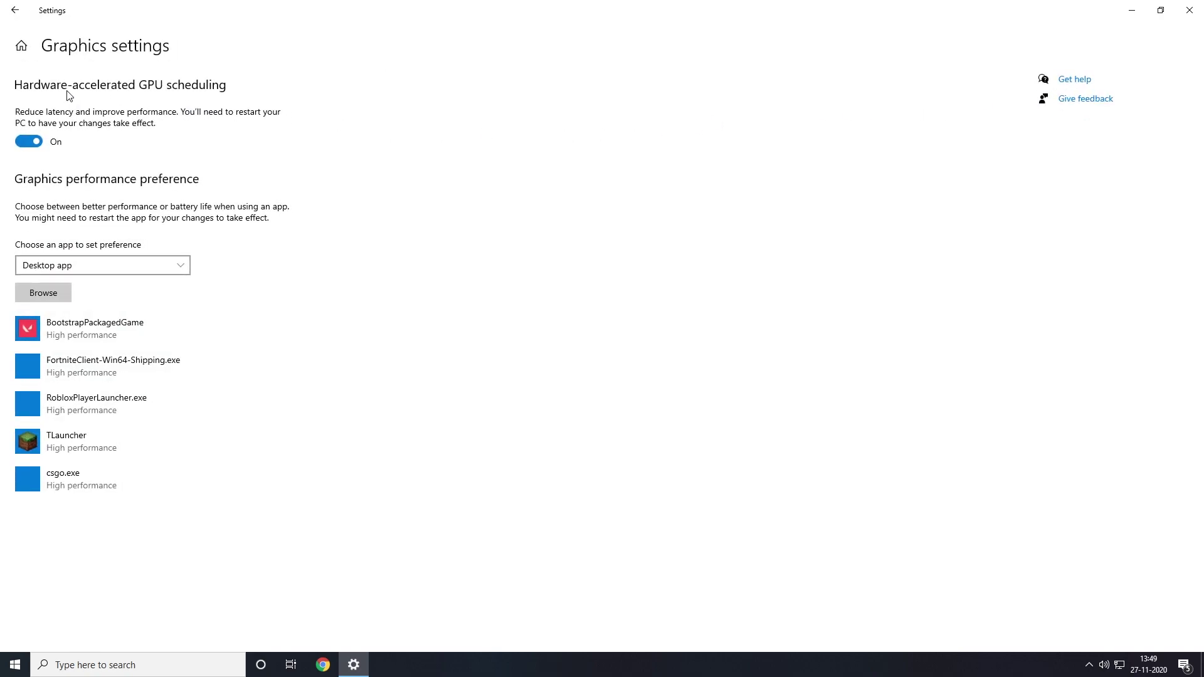
left_click(31, 141)
left_click(28, 142)
Keep Desktop app as the preference type and browse to C:\Program Files\Epic Games\Fortnite\FortniteGame\Binaries\Win64 for an app to add.
left_click(90, 268)
left_click(64, 266)
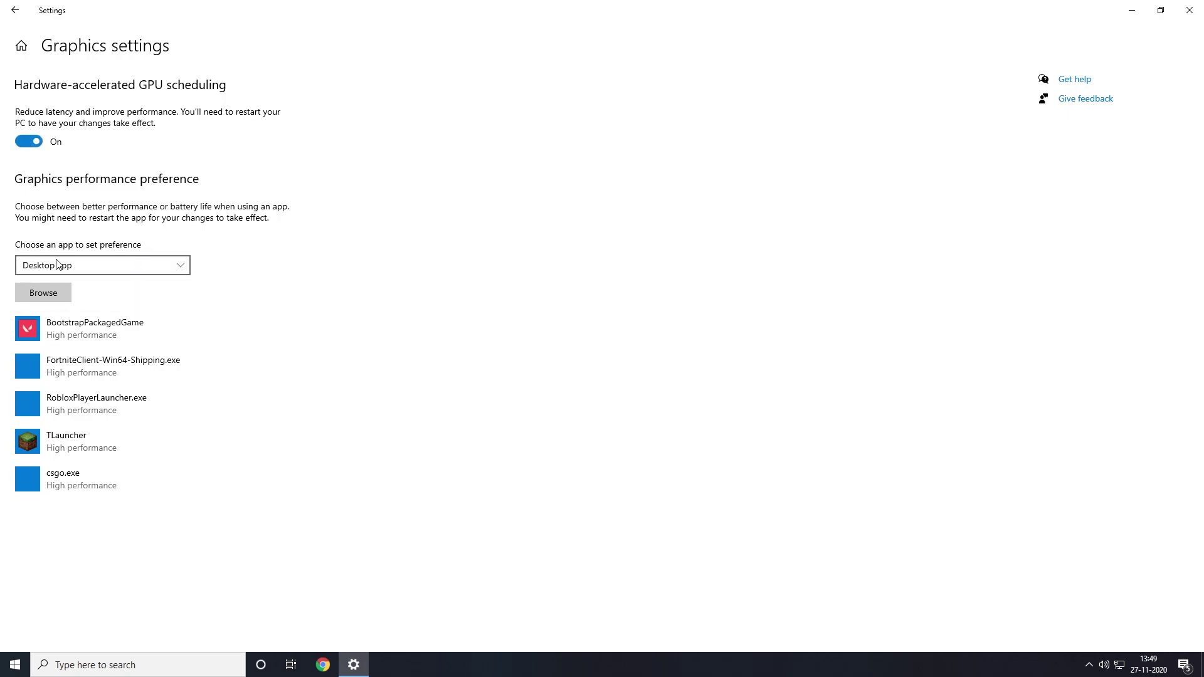
left_click(42, 294)
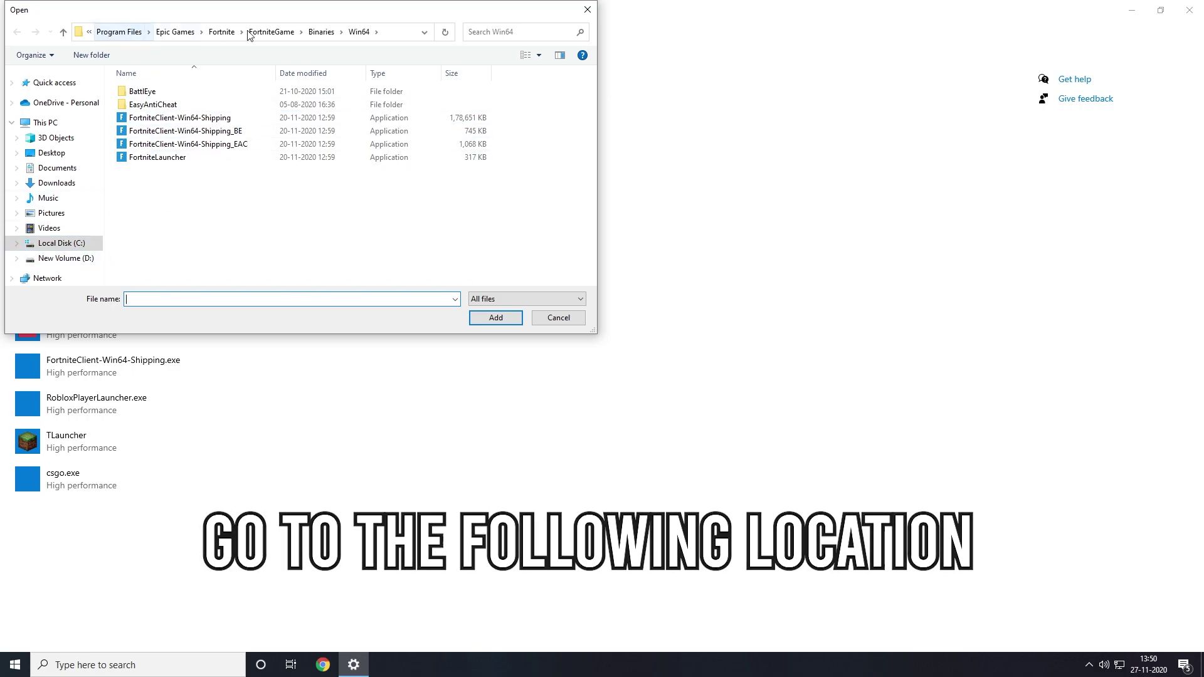
left_click(76, 244)
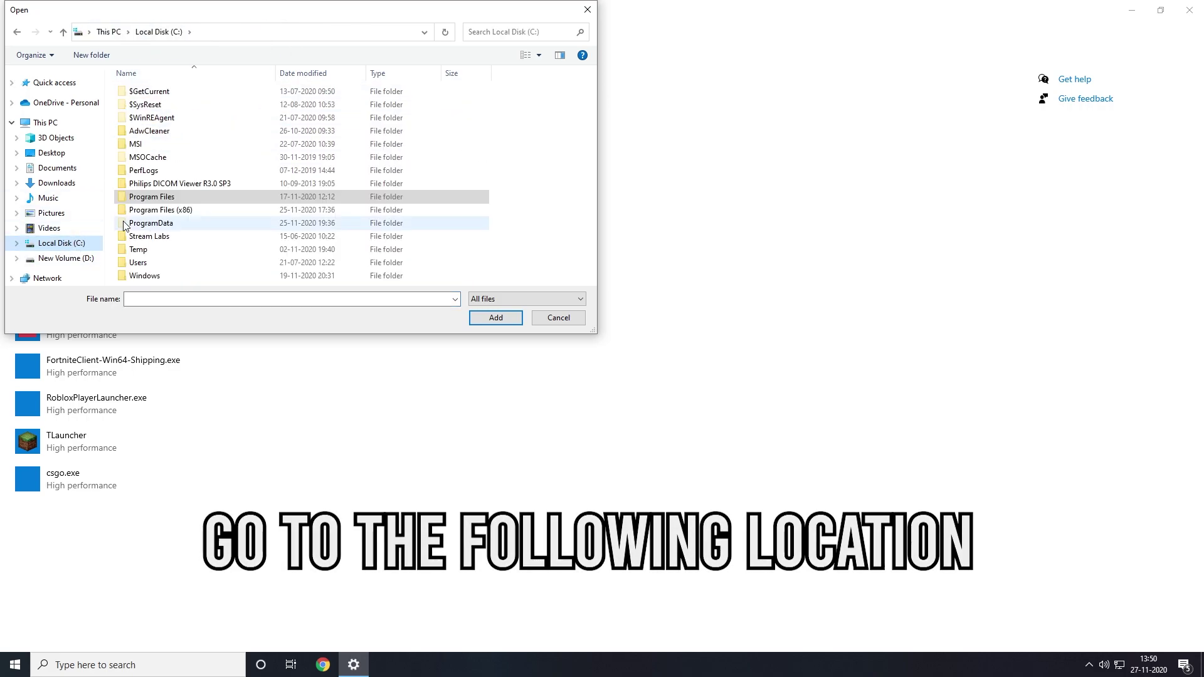
double_click(175, 196)
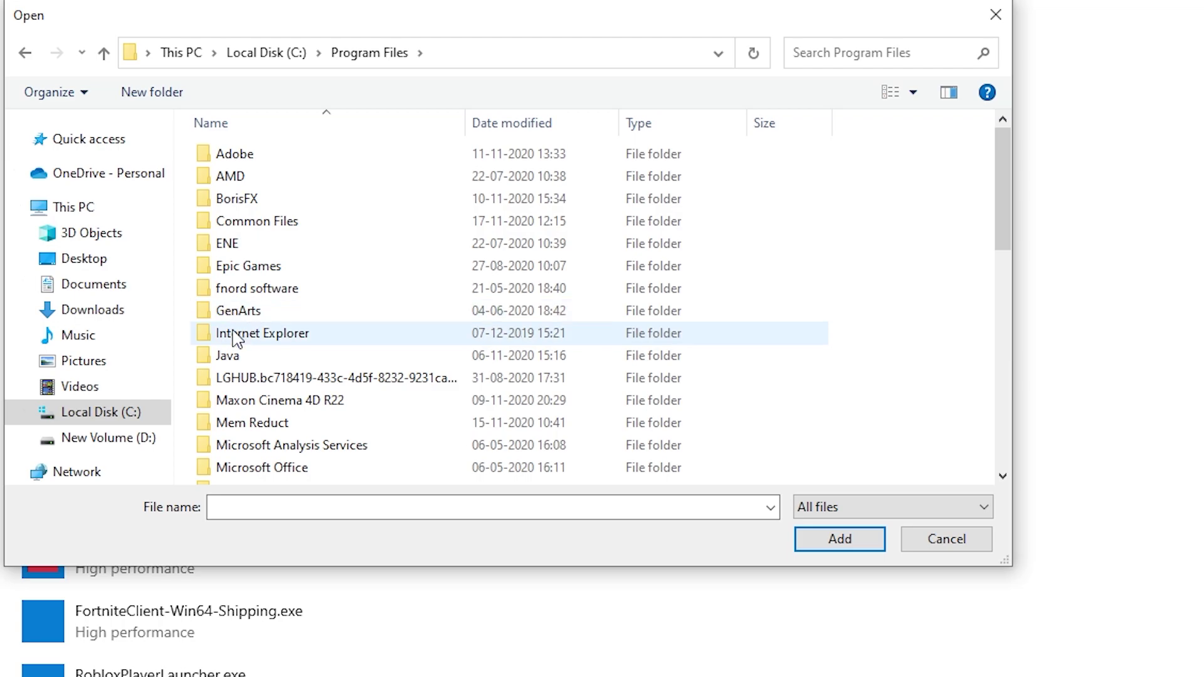
double_click(247, 266)
double_click(247, 159)
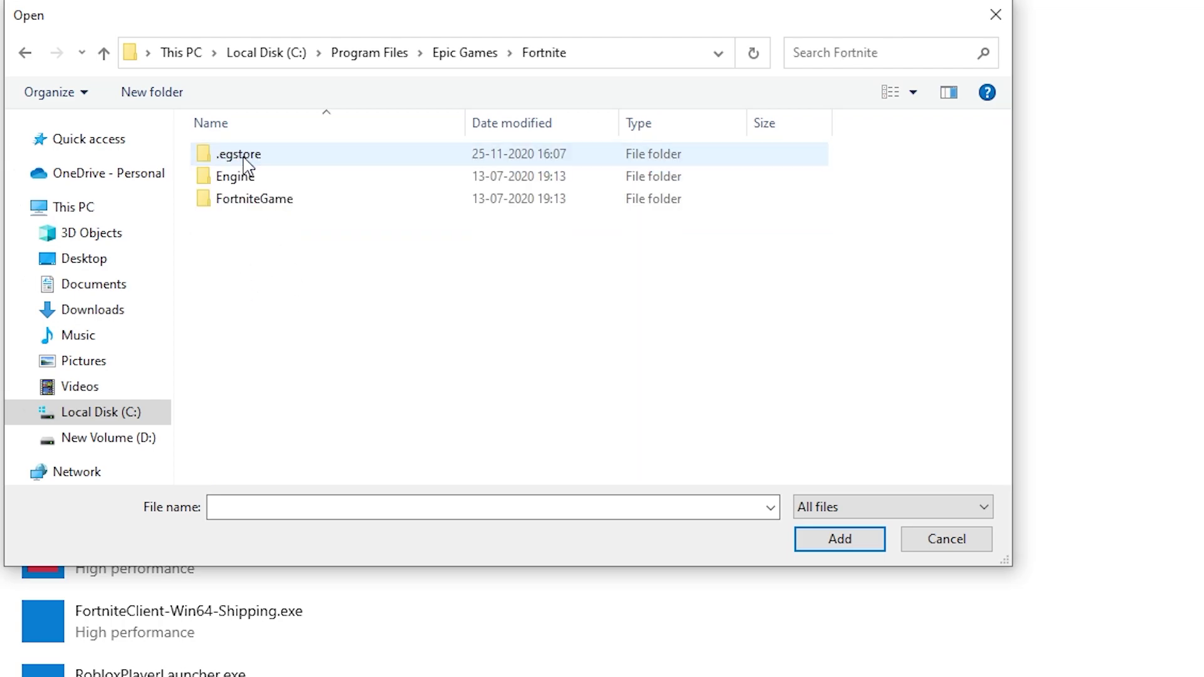
double_click(247, 200)
double_click(249, 160)
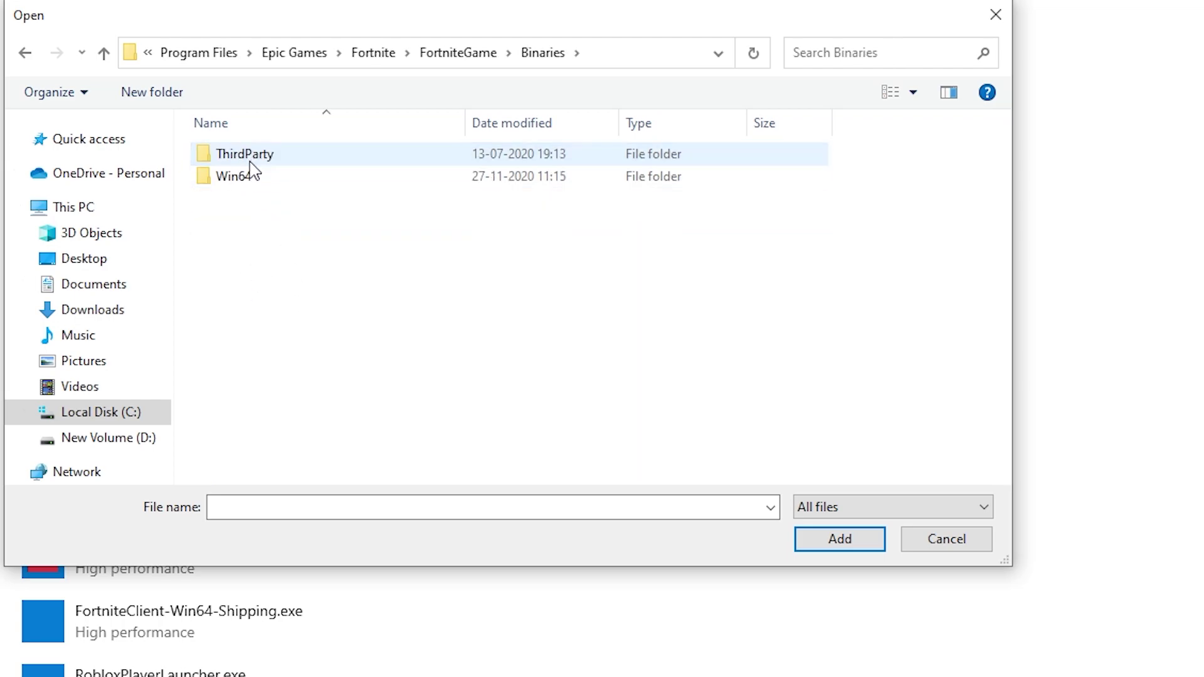
double_click(250, 178)
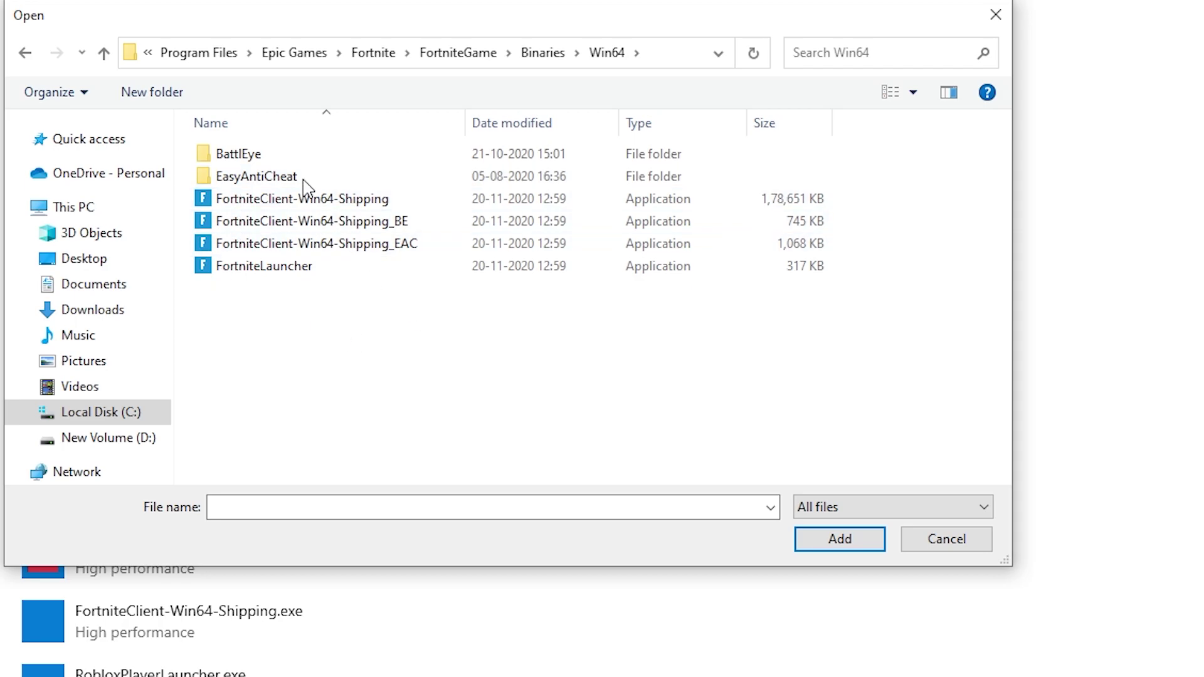
Add FortniteClient-Win64-Shipping to the graphics preference list and save its preference as High performance.
left_click(328, 201)
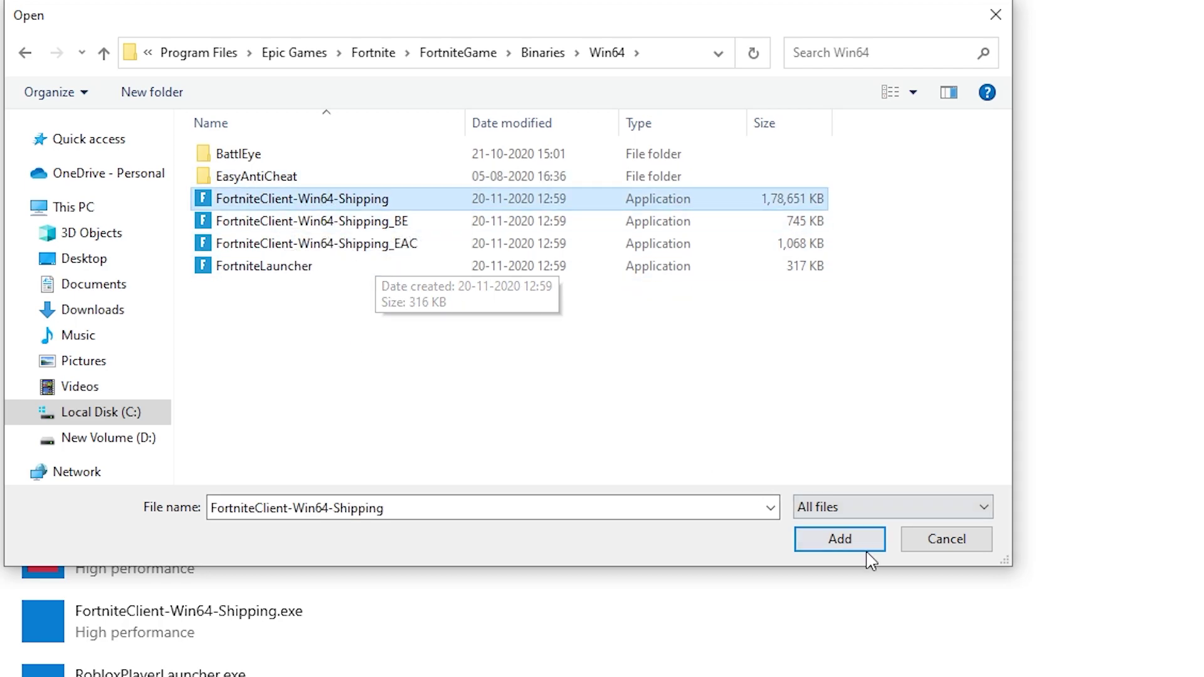
left_click(840, 540)
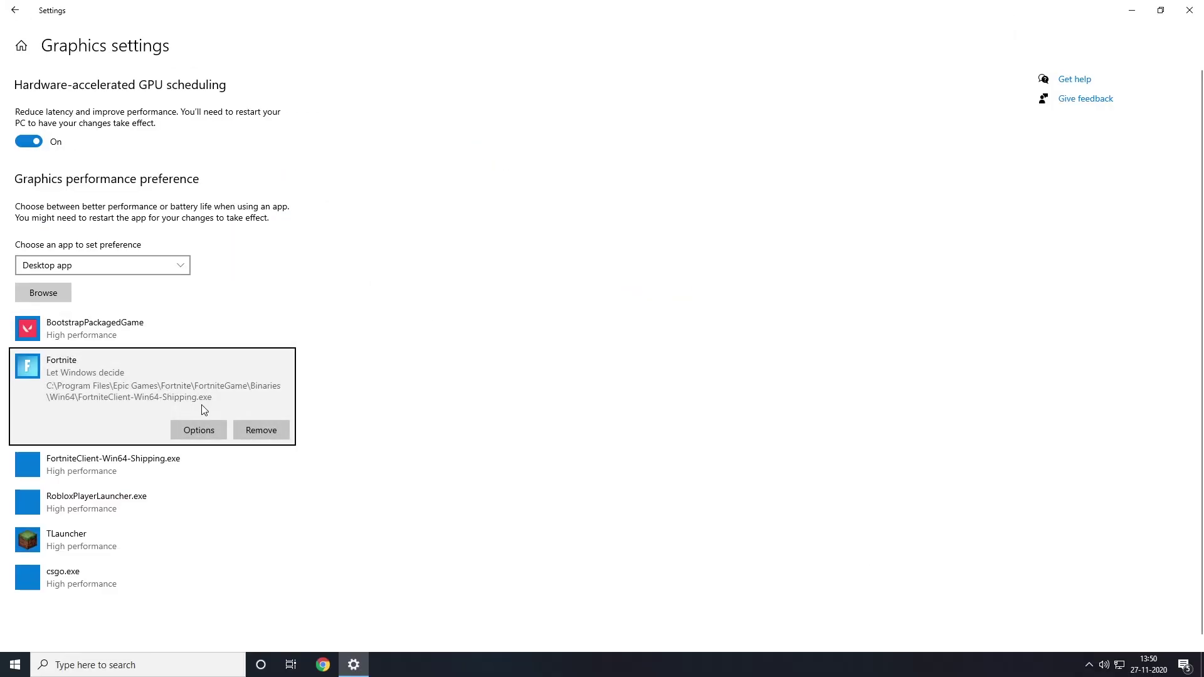
left_click(191, 430)
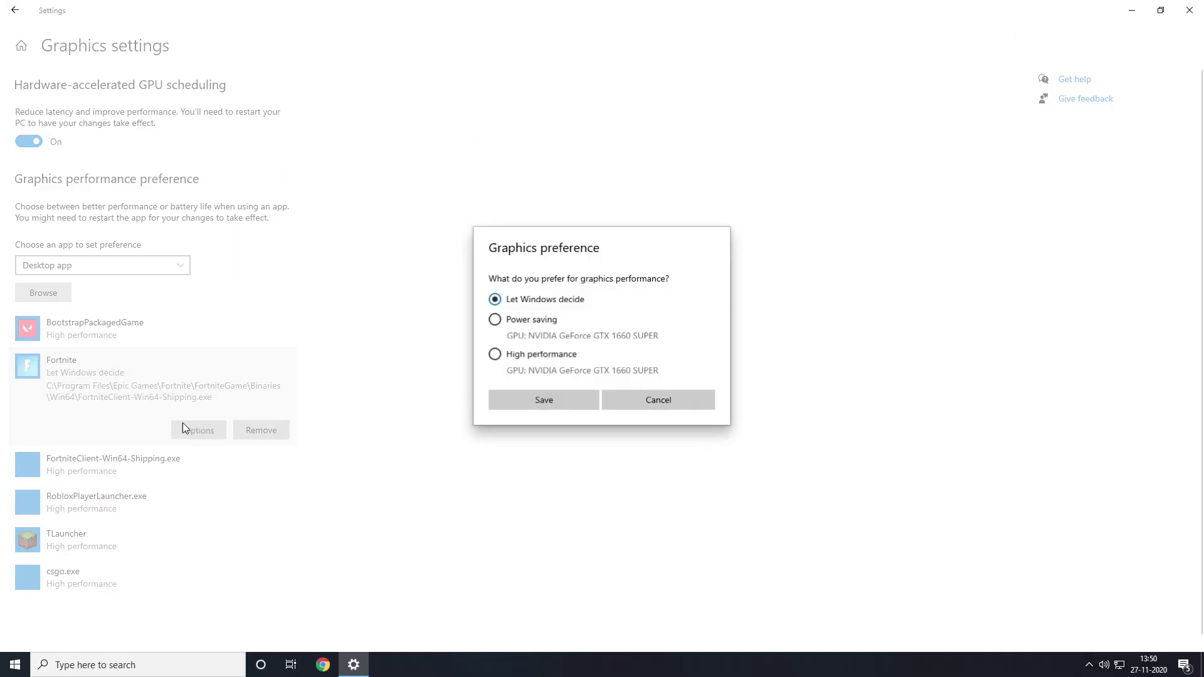
left_click(525, 397)
Add FortniteClient-Win64-Shipping_BE to the graphics preference list and save its preference as High performance.
left_click(61, 298)
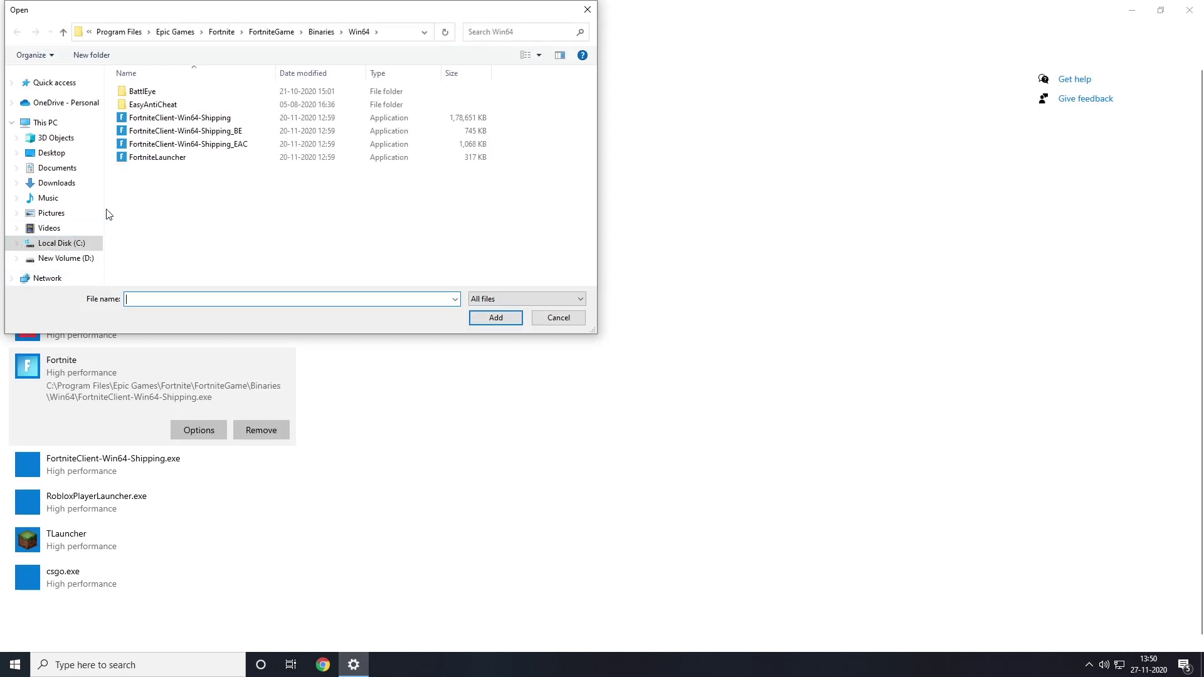
left_click(160, 133)
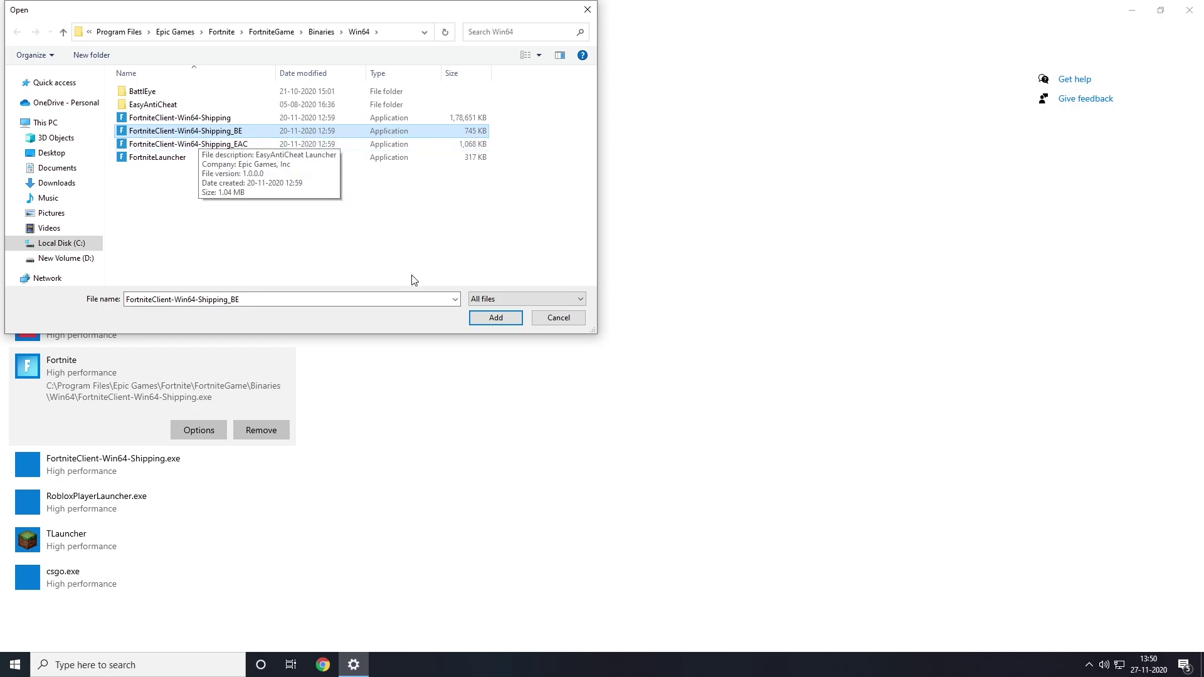
left_click(486, 320)
left_click(199, 392)
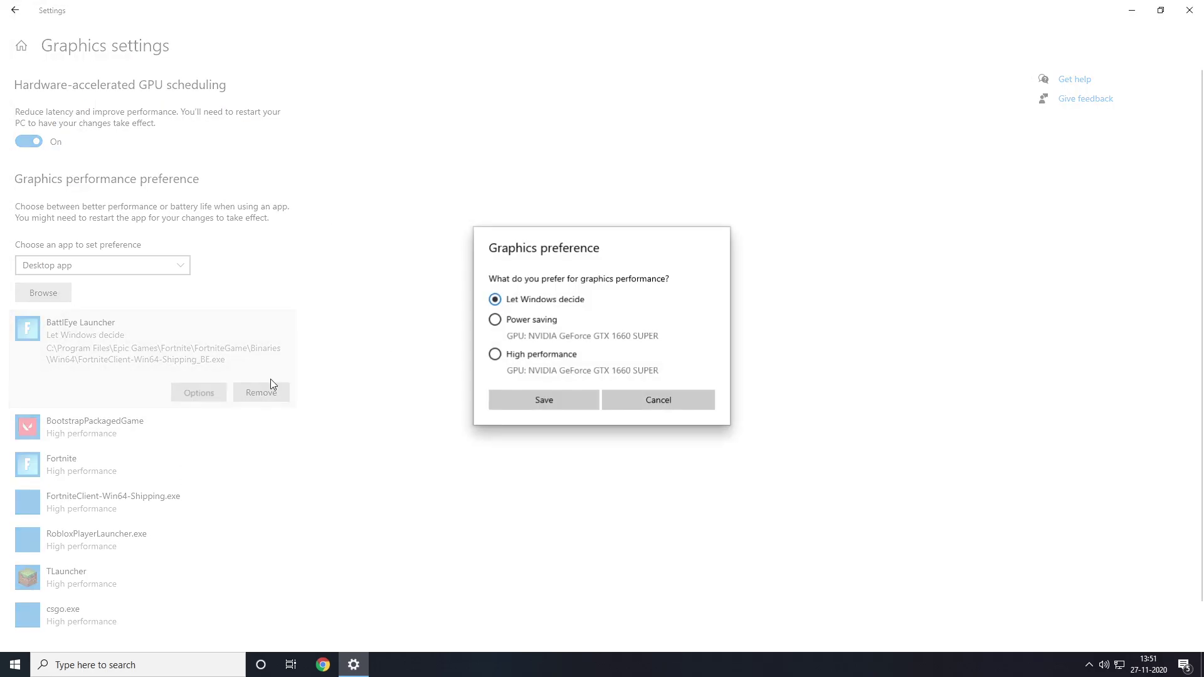
left_click(545, 402)
Add FortniteClient-Win64-Shipping_EAC to the graphics preference list and save its preference as High performance.
left_click(47, 290)
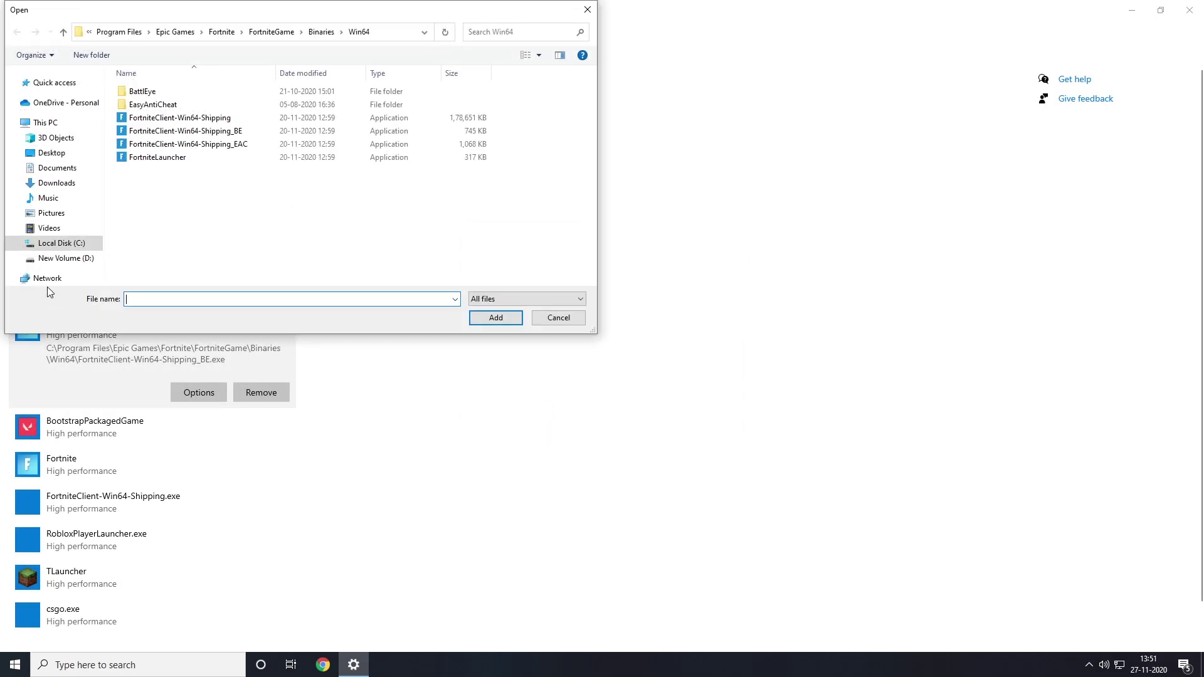
left_click(171, 145)
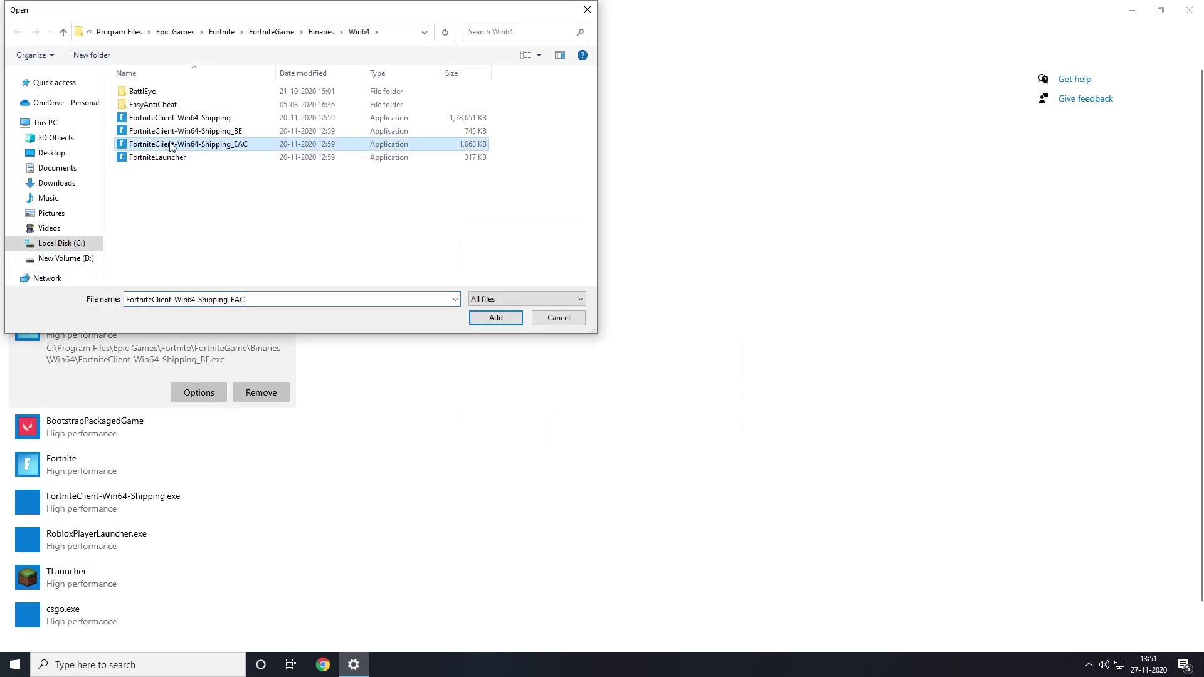
left_click(495, 318)
left_click(202, 461)
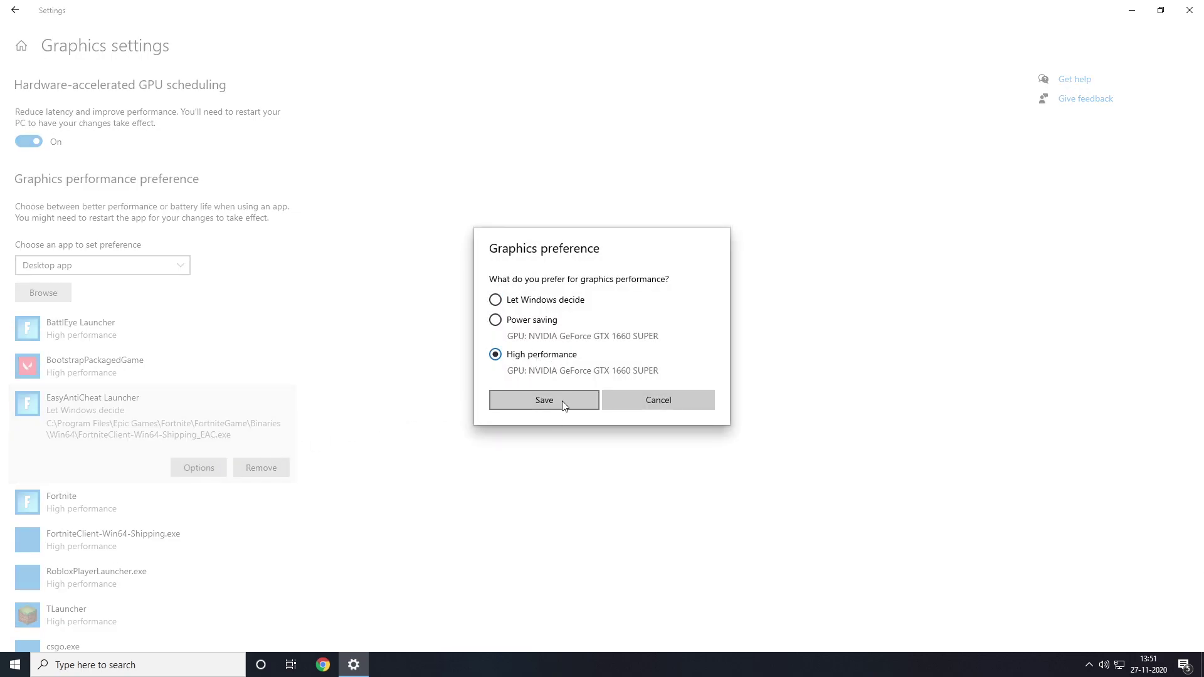
left_click(538, 401)
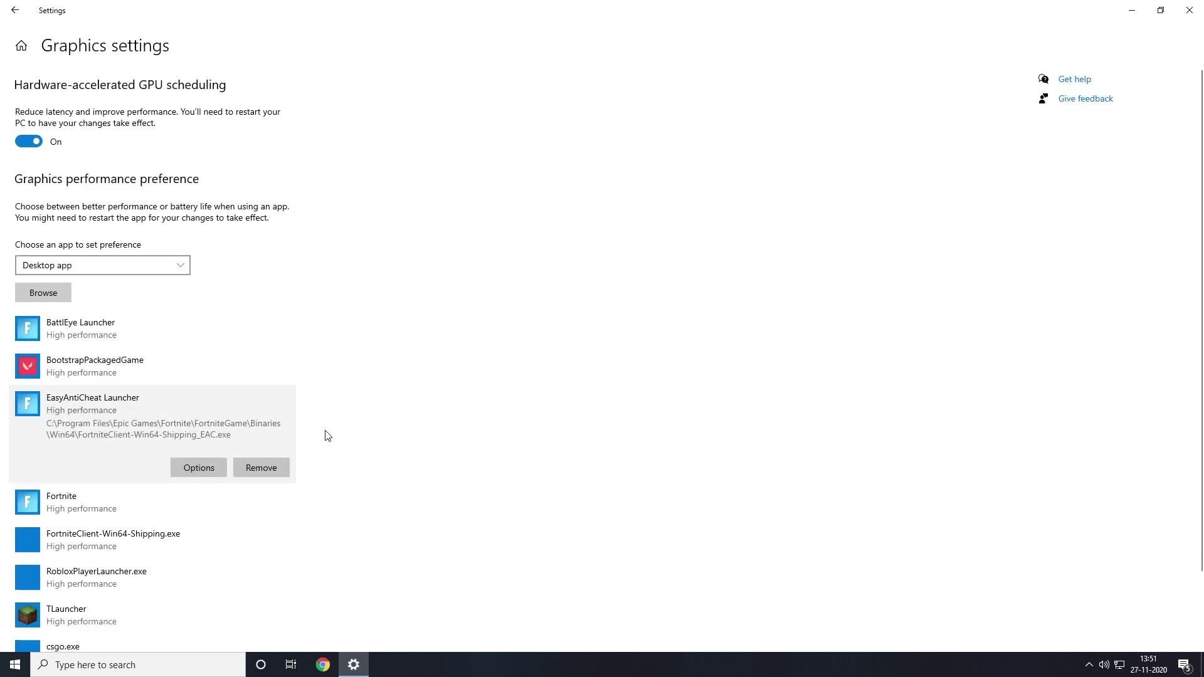
Close Settings and open the NVIDIA Control Panel from the desktop.
scroll(327, 438, "down", 2)
scroll(557, 244, "up", 2)
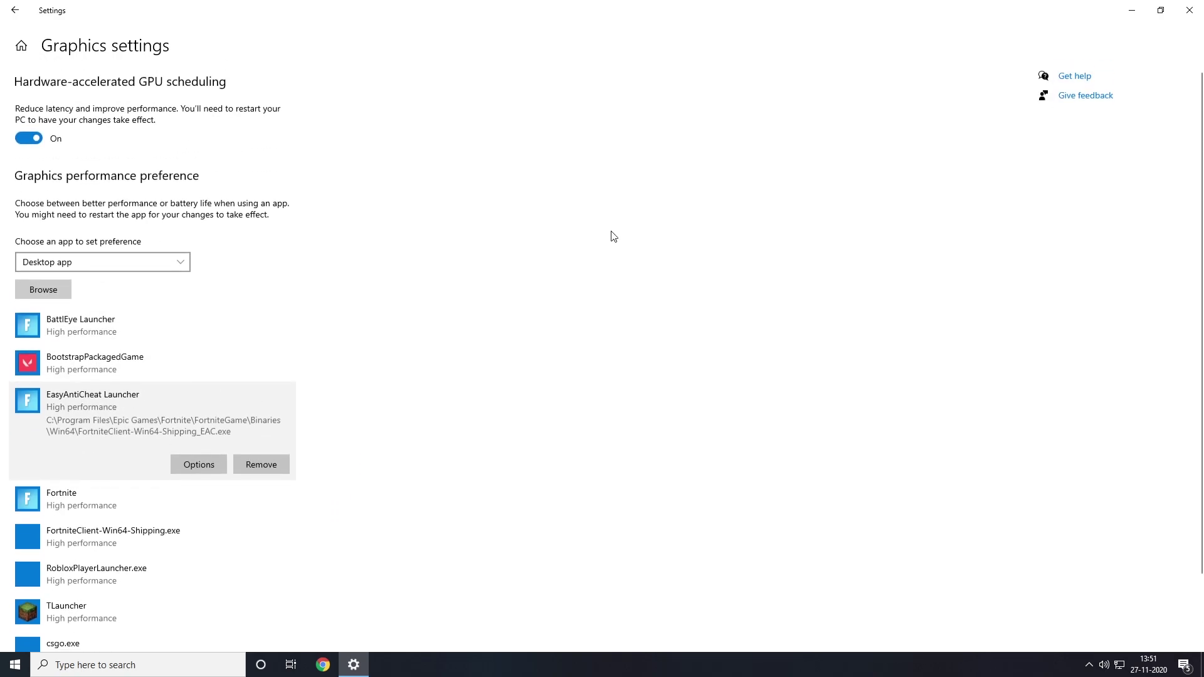
left_click(1190, 11)
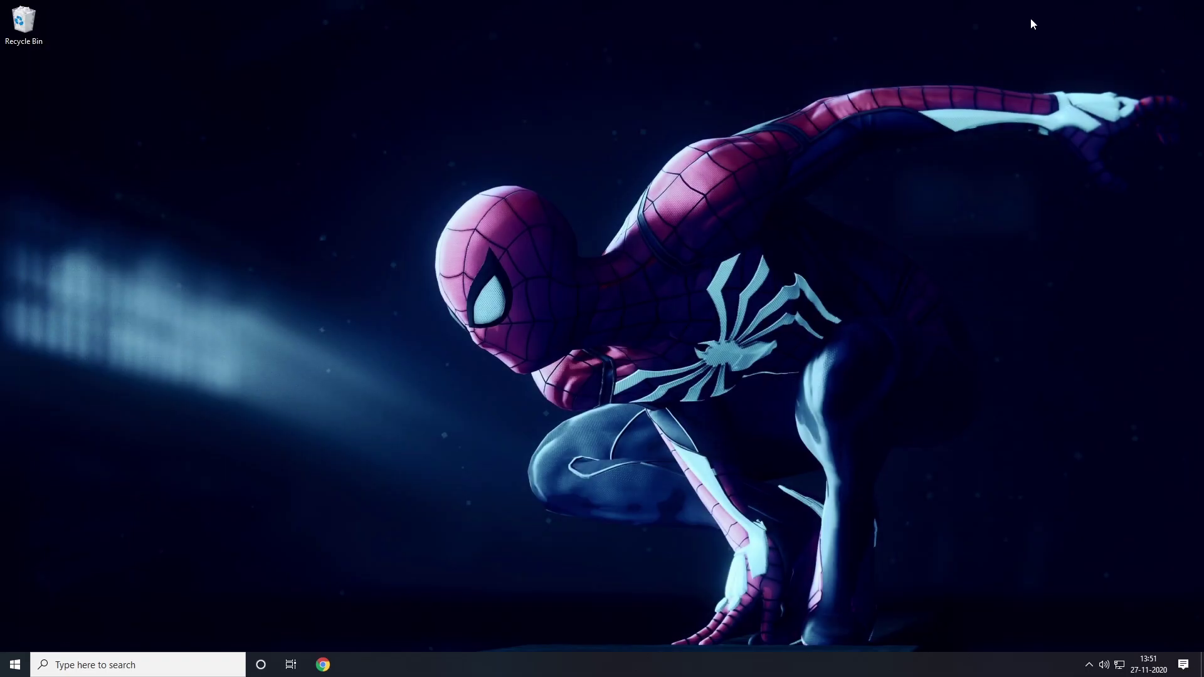
right_click(471, 282)
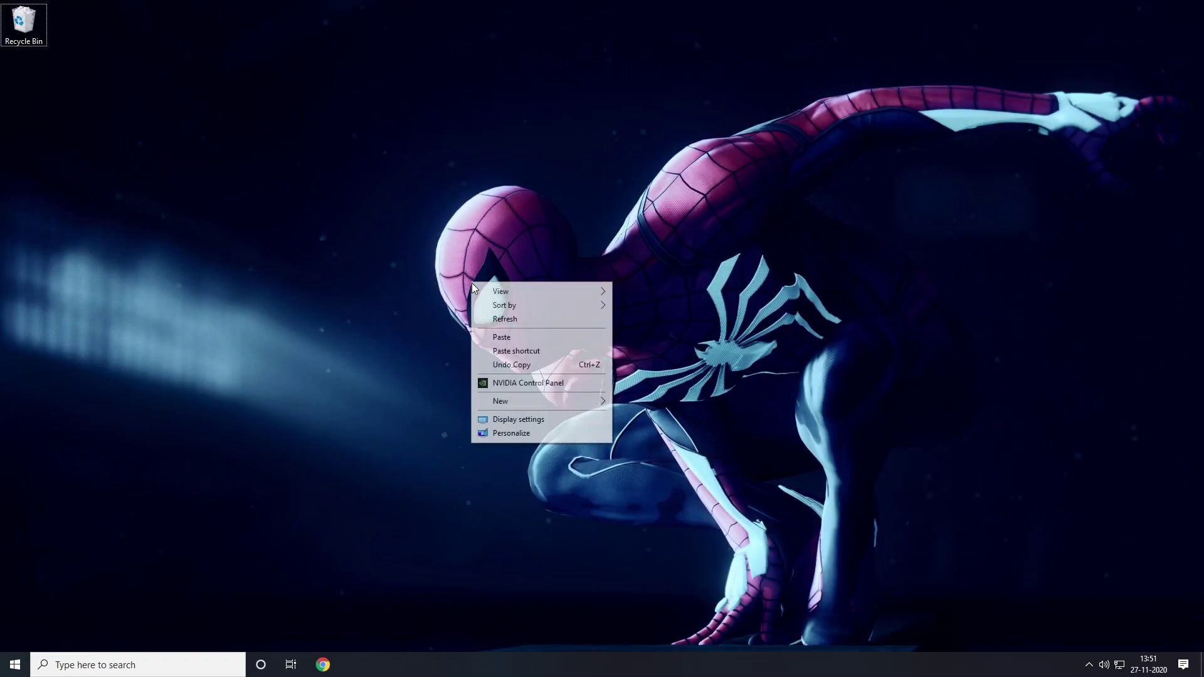
left_click(532, 383)
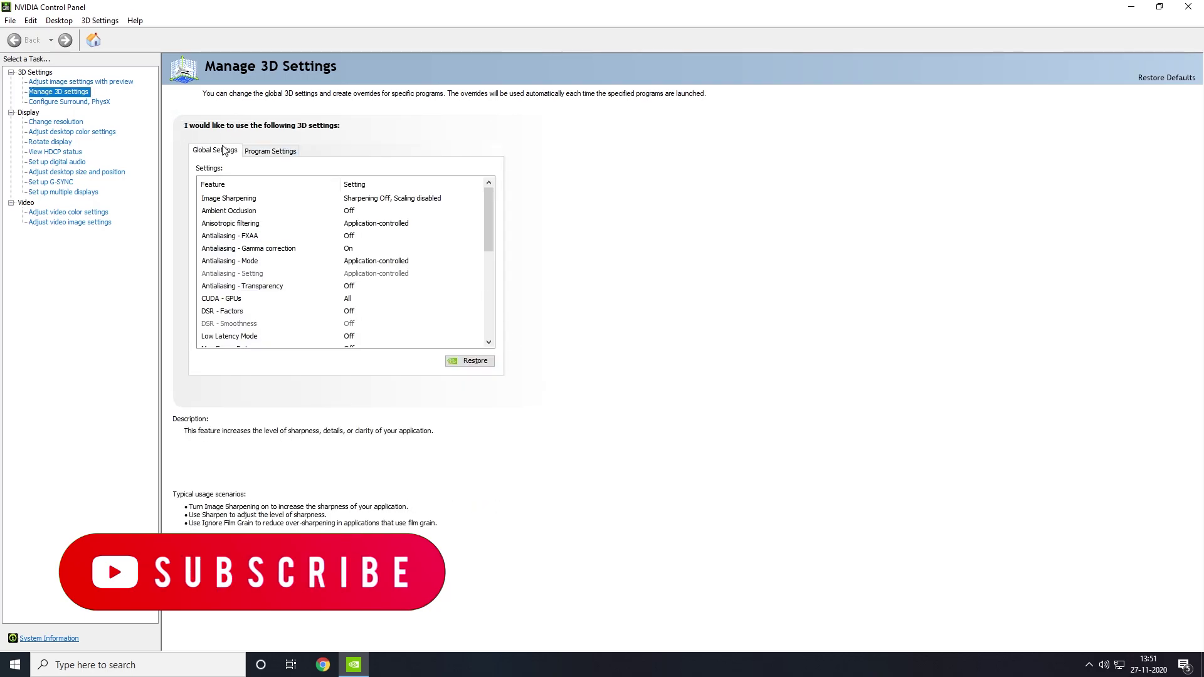
Switch the 3D settings to per-program settings and select Fortnite (fortniteclient-win64-shipping.exe) as the program to customize.
left_click(260, 151)
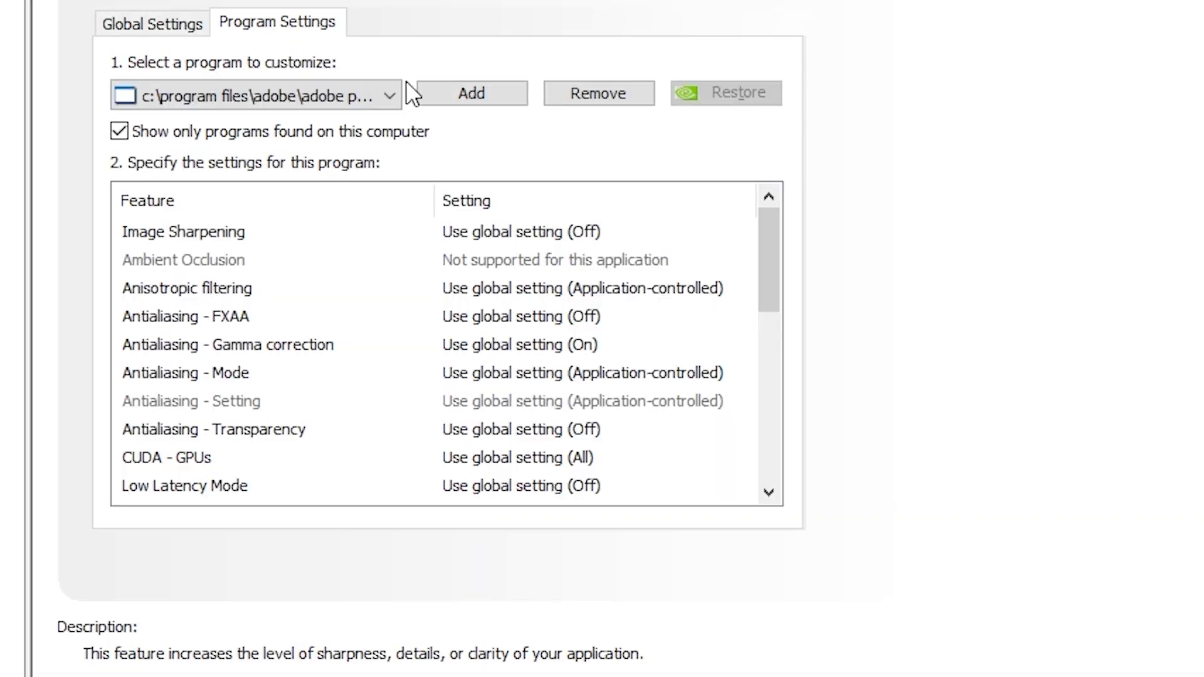
left_click(386, 90)
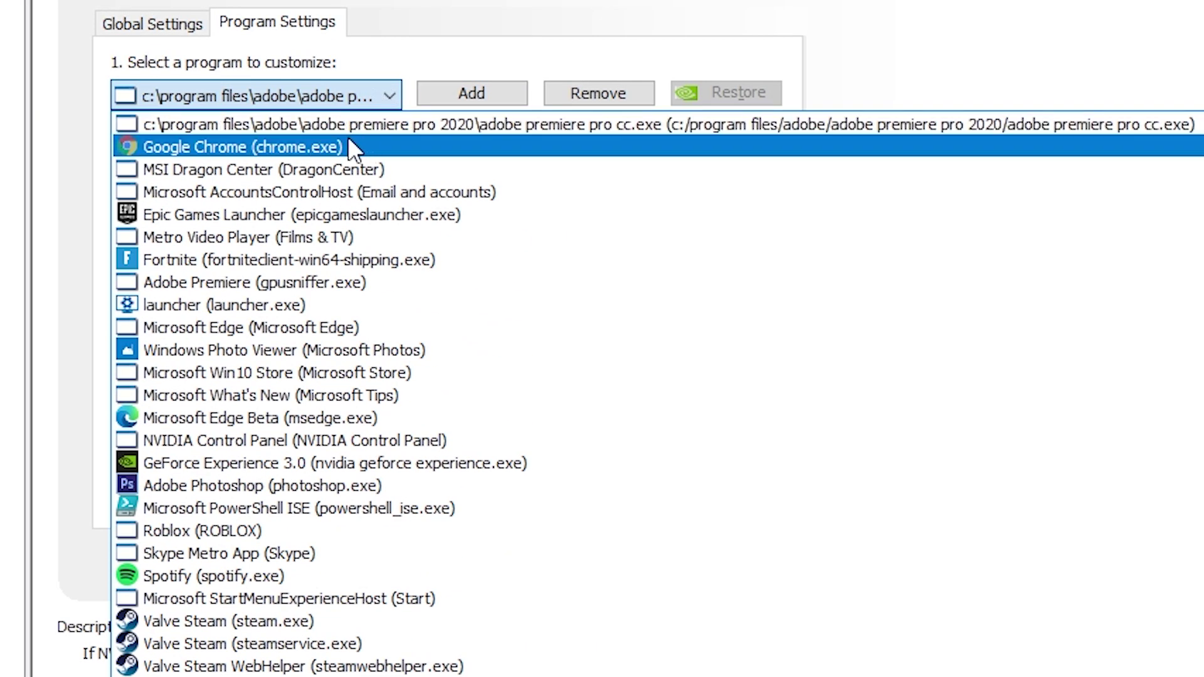
left_click(248, 264)
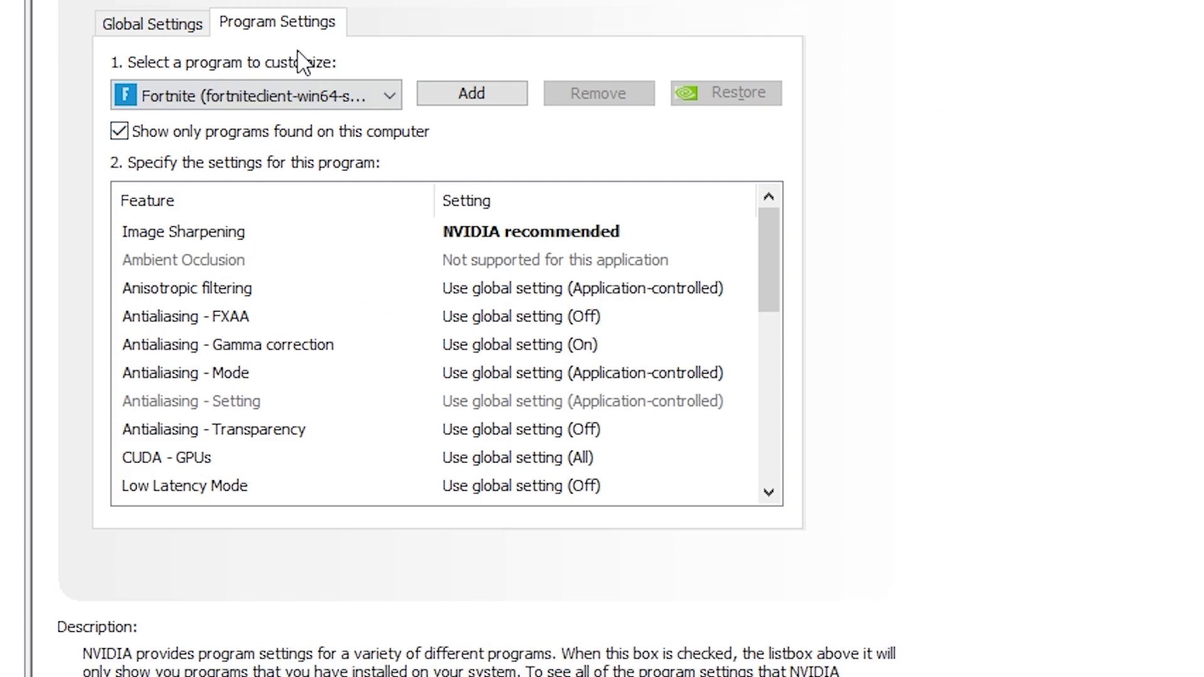
Set Low Latency Mode to On in Fortnite's program settings.
left_click_drag(763, 247, 766, 269)
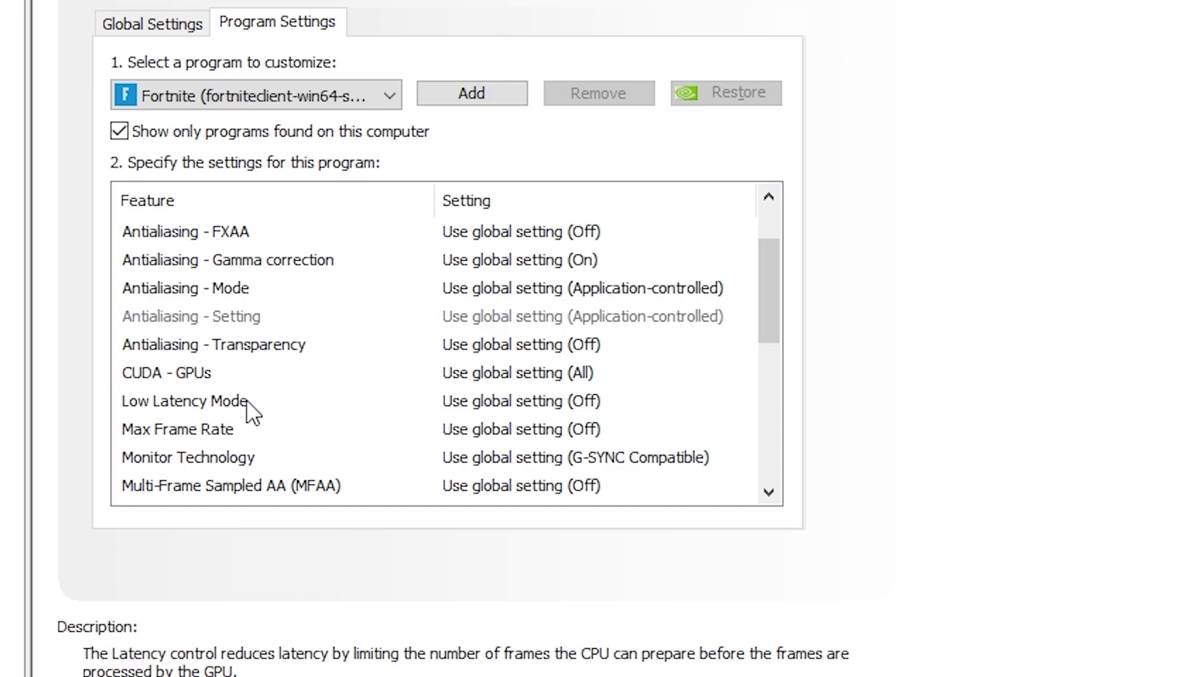
left_click(510, 401)
left_click(520, 402)
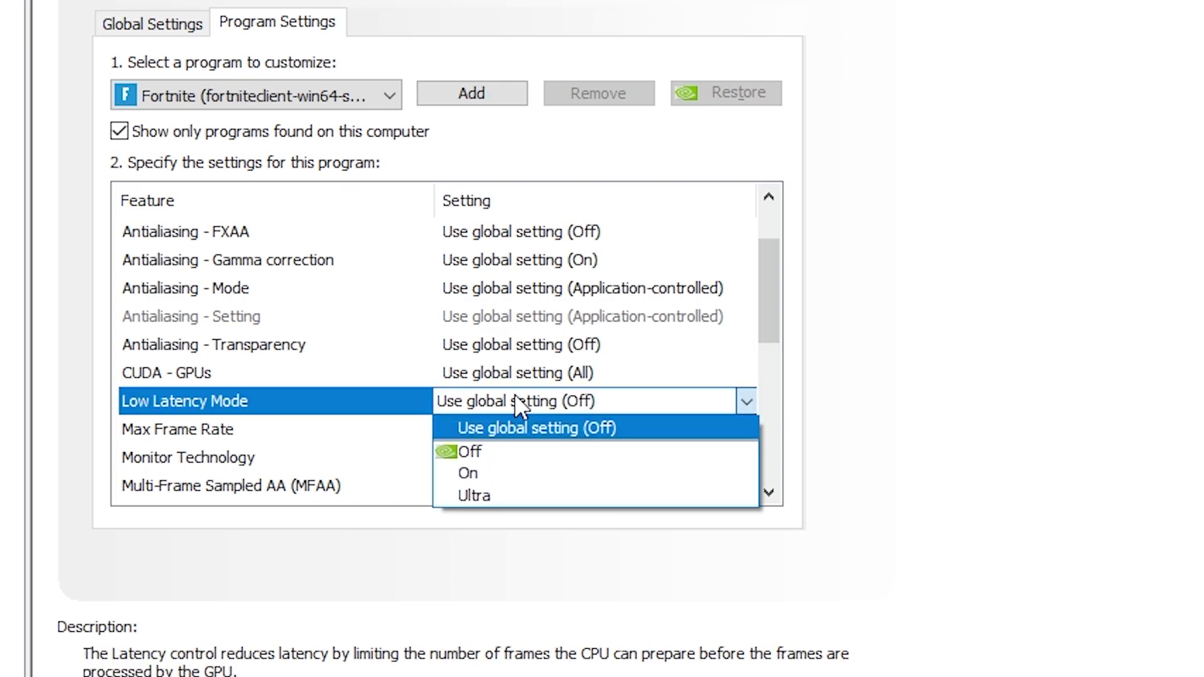
left_click(523, 476)
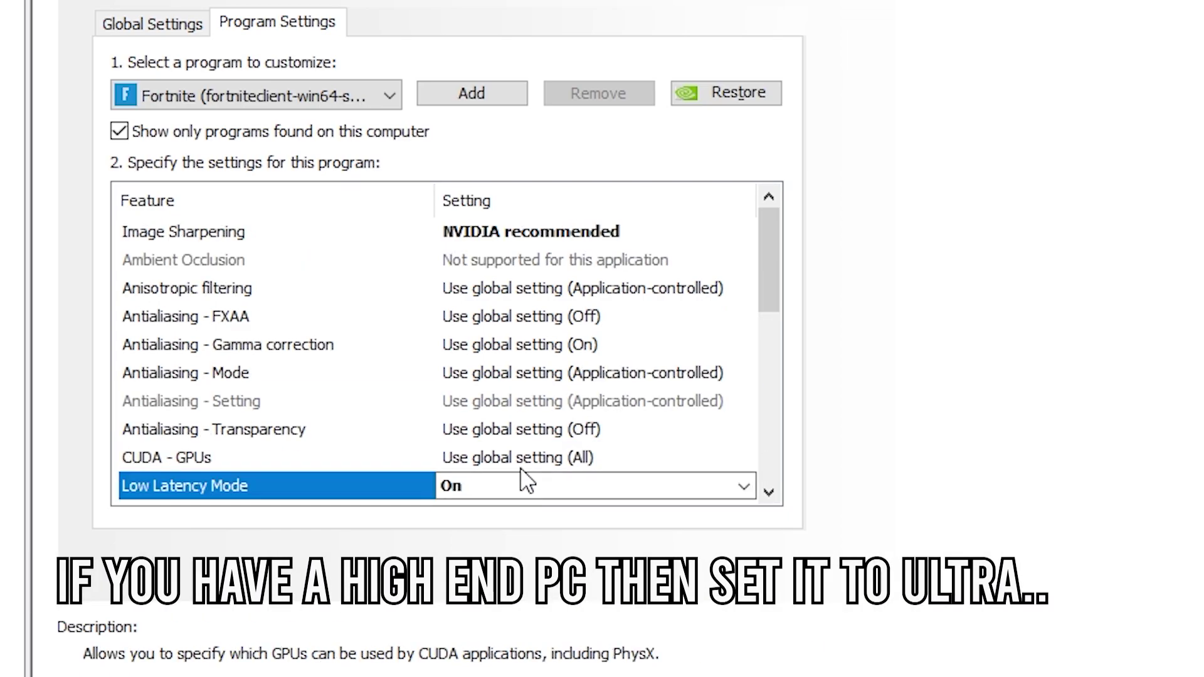
Set Low Latency Mode to Ultra in Fortnite's program settings.
left_click_drag(758, 301, 683, 341)
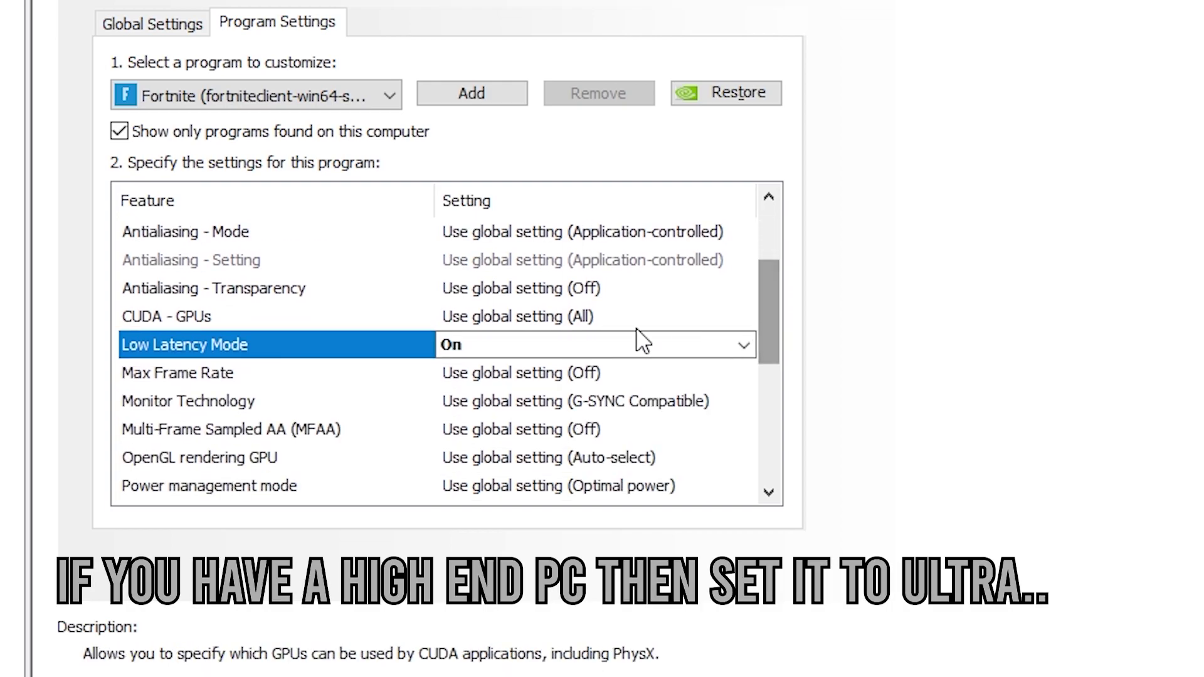
left_click(720, 347)
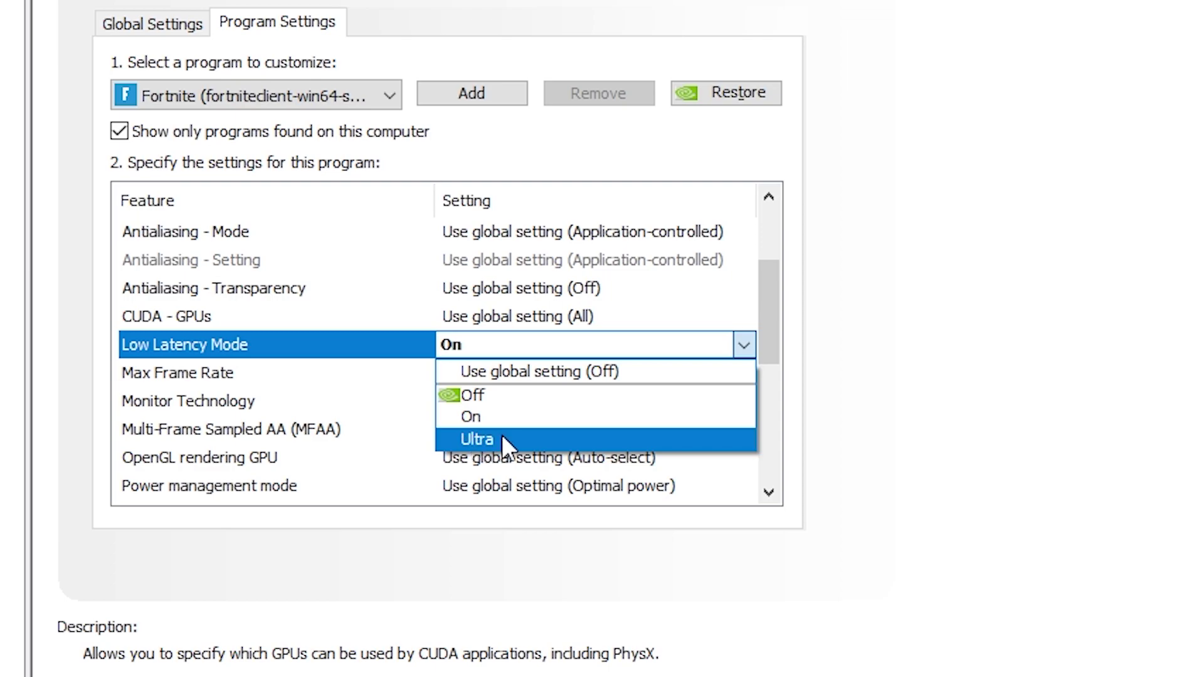
left_click(478, 439)
scroll(514, 433, "up", 2)
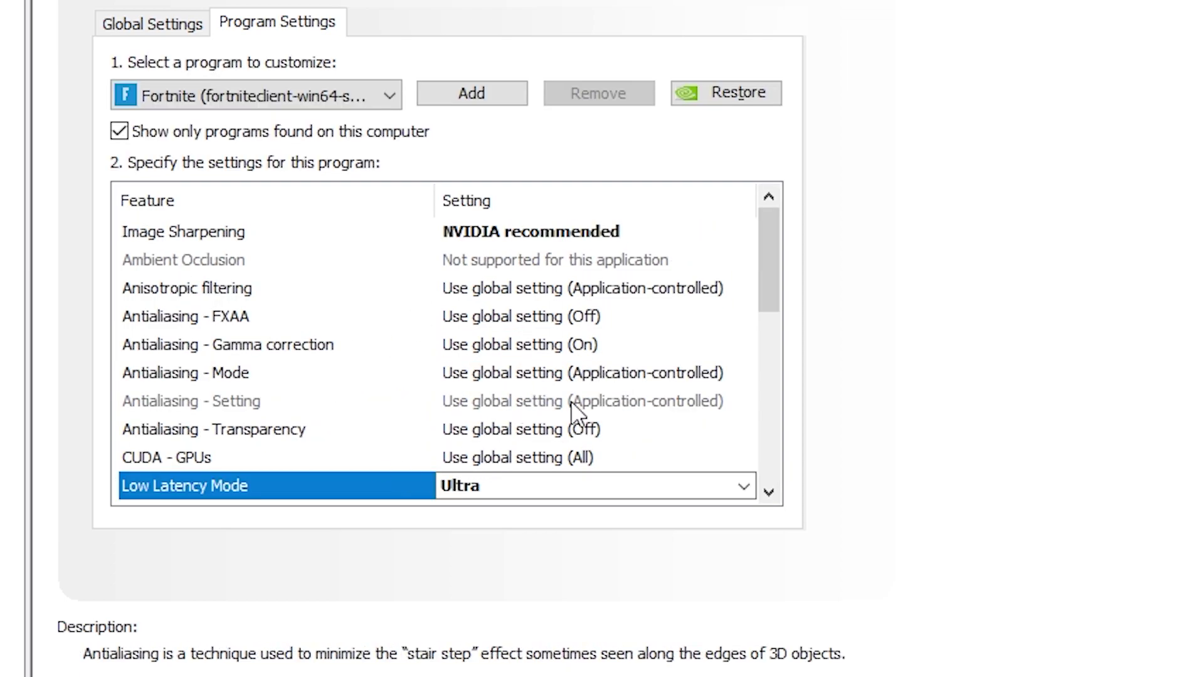
Turn on Max Frame Rate in Fortnite's program settings and set it to 144 FPS.
left_click_drag(763, 237, 767, 307)
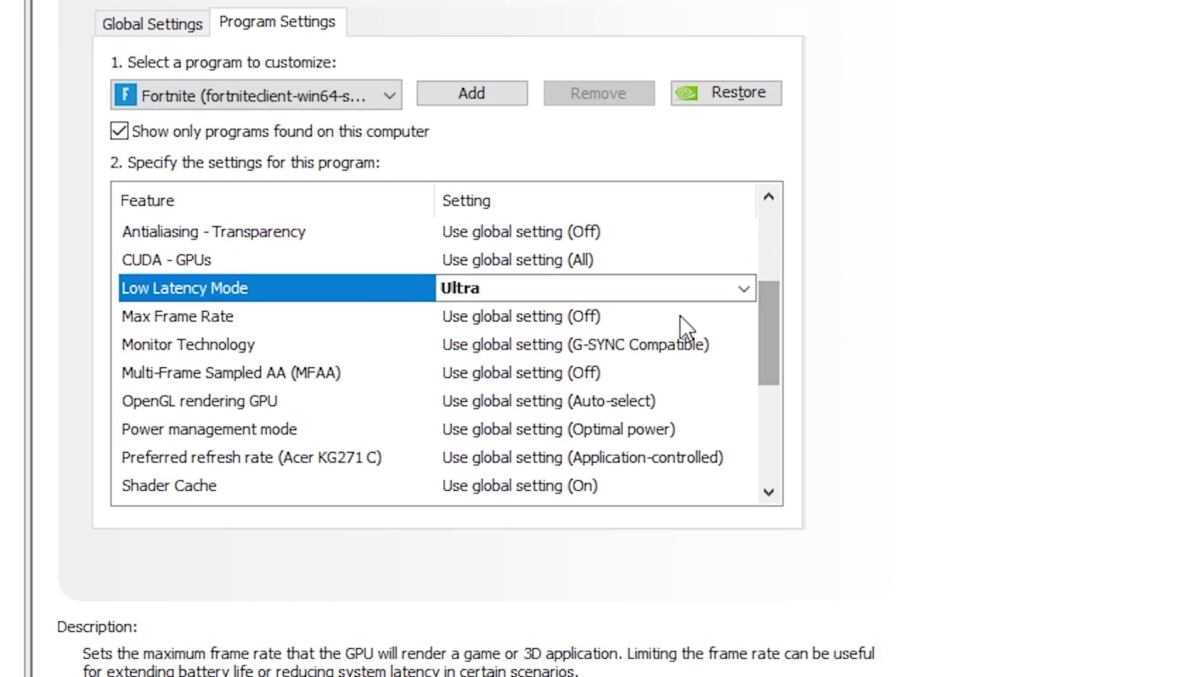
left_click(539, 318)
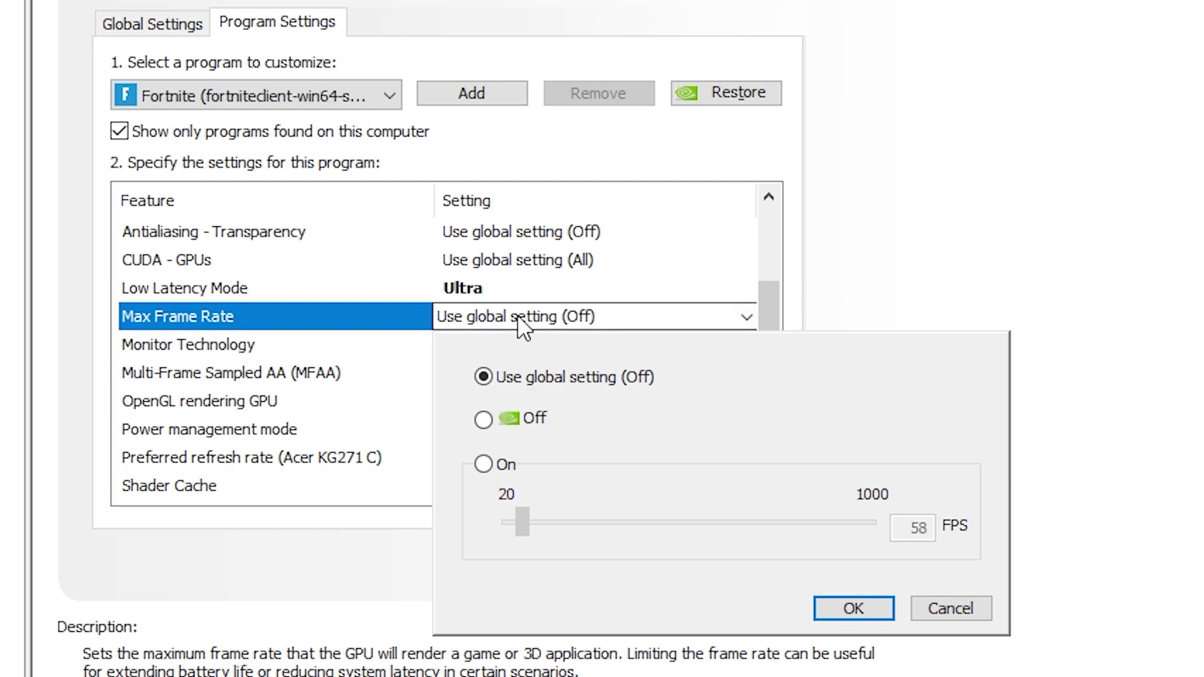
left_click(485, 462)
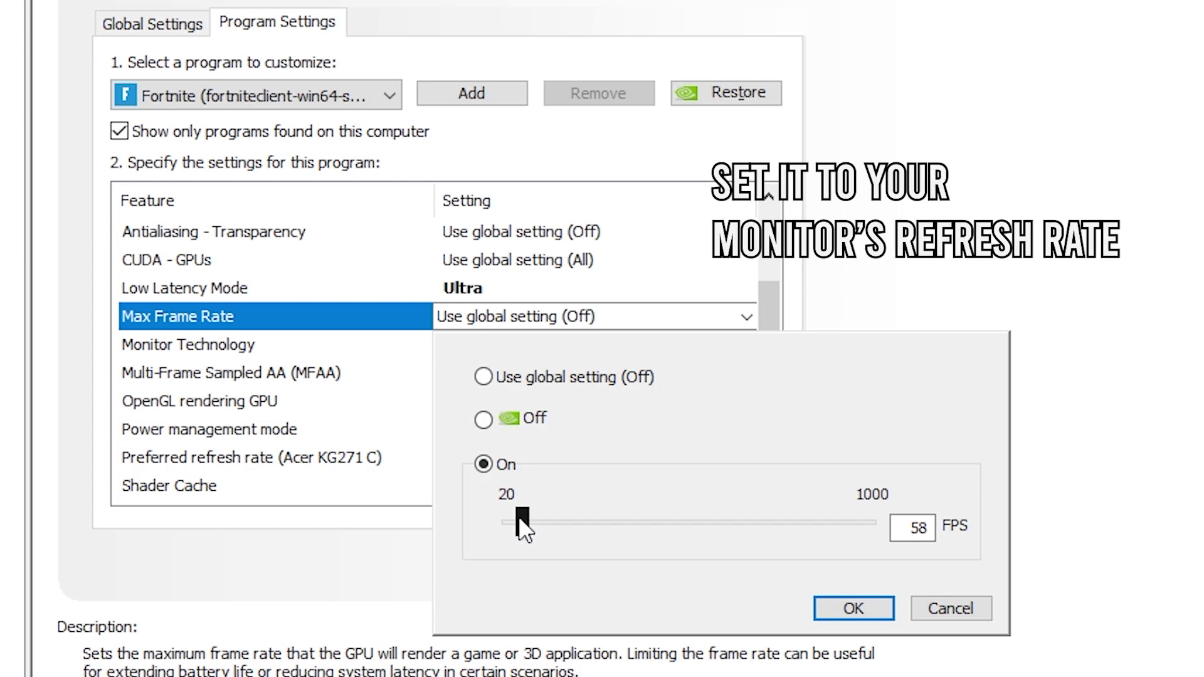
left_click_drag(519, 518, 523, 520)
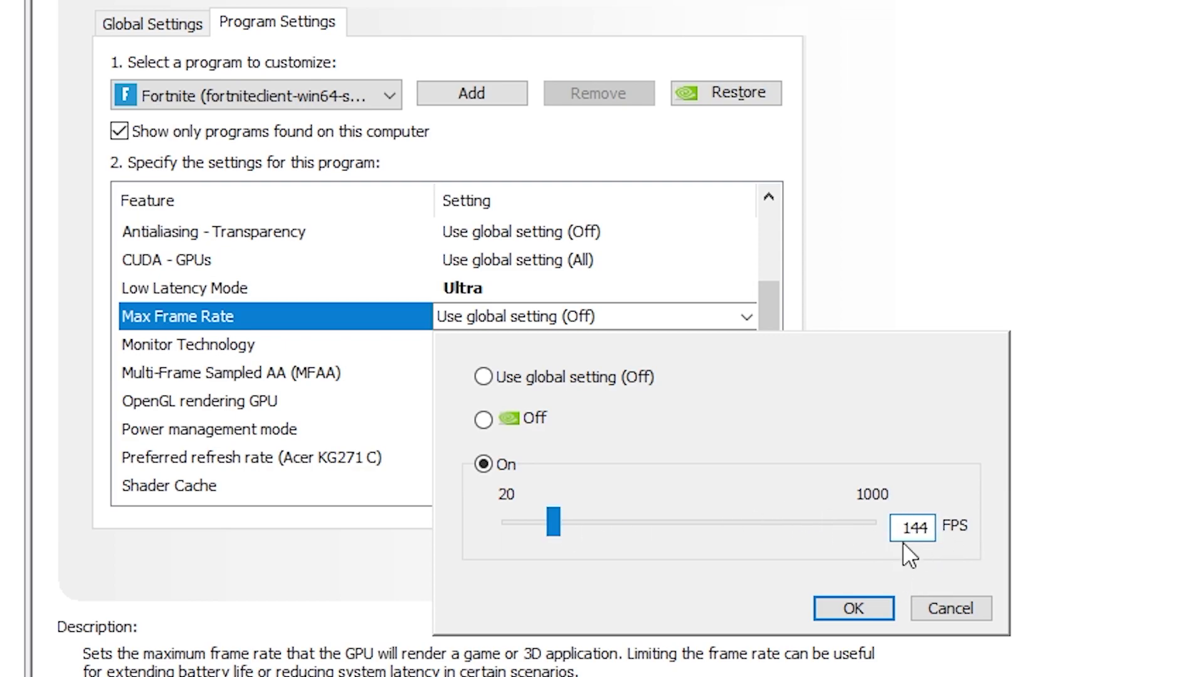
left_click(868, 607)
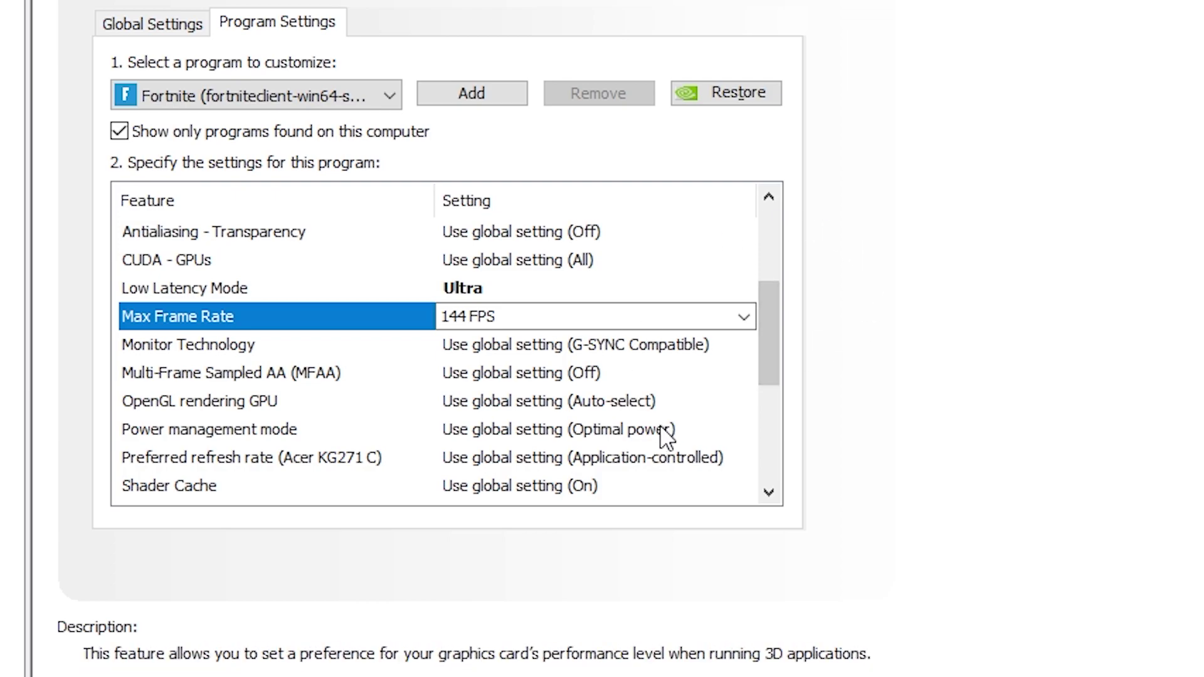
Set Fortnite's Power management mode to Prefer maximum performance, apply the changes and close the NVIDIA Control Panel.
left_click(634, 429)
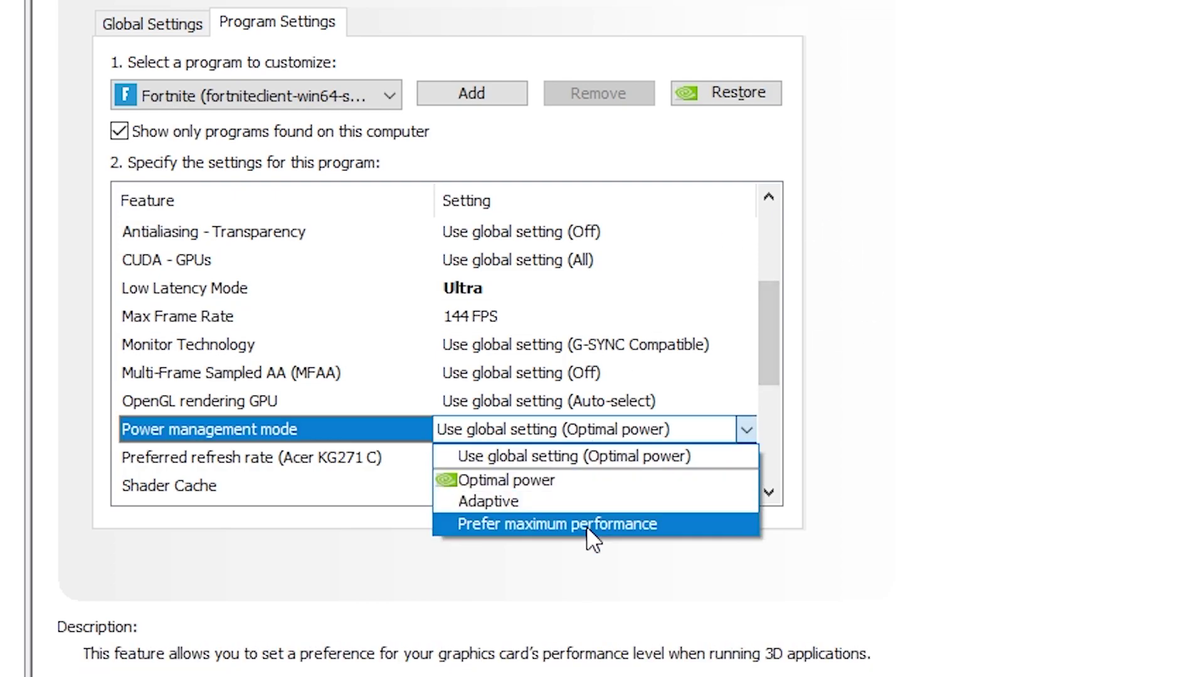
left_click(570, 522)
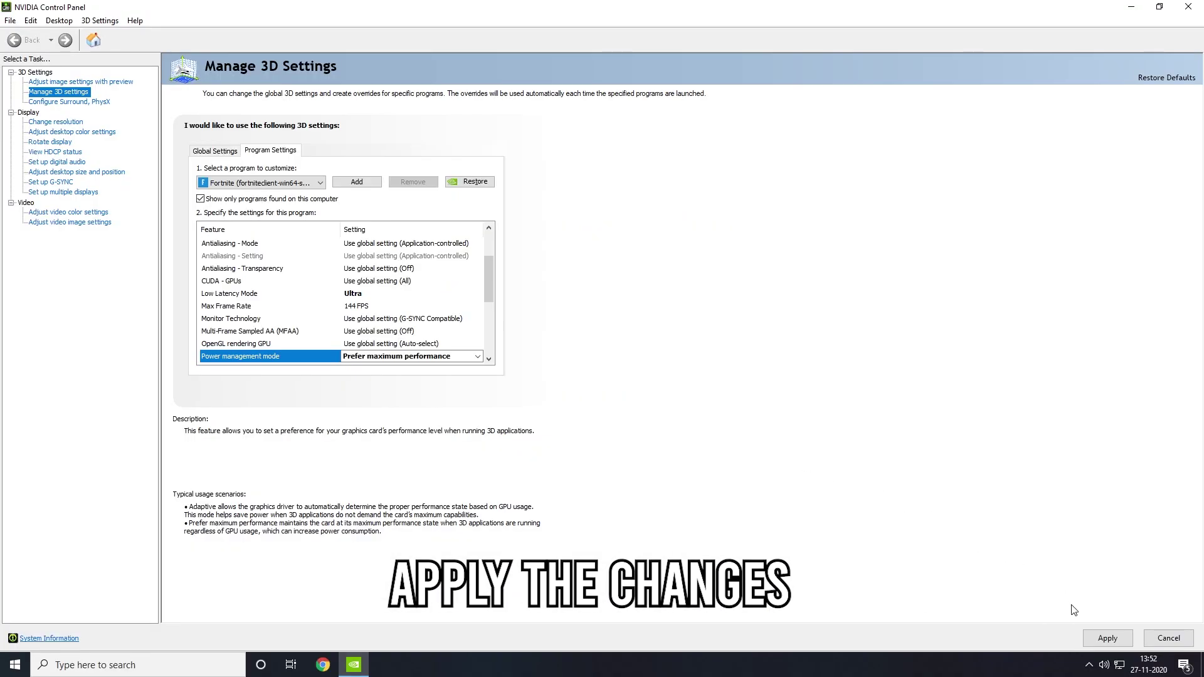
left_click(1102, 638)
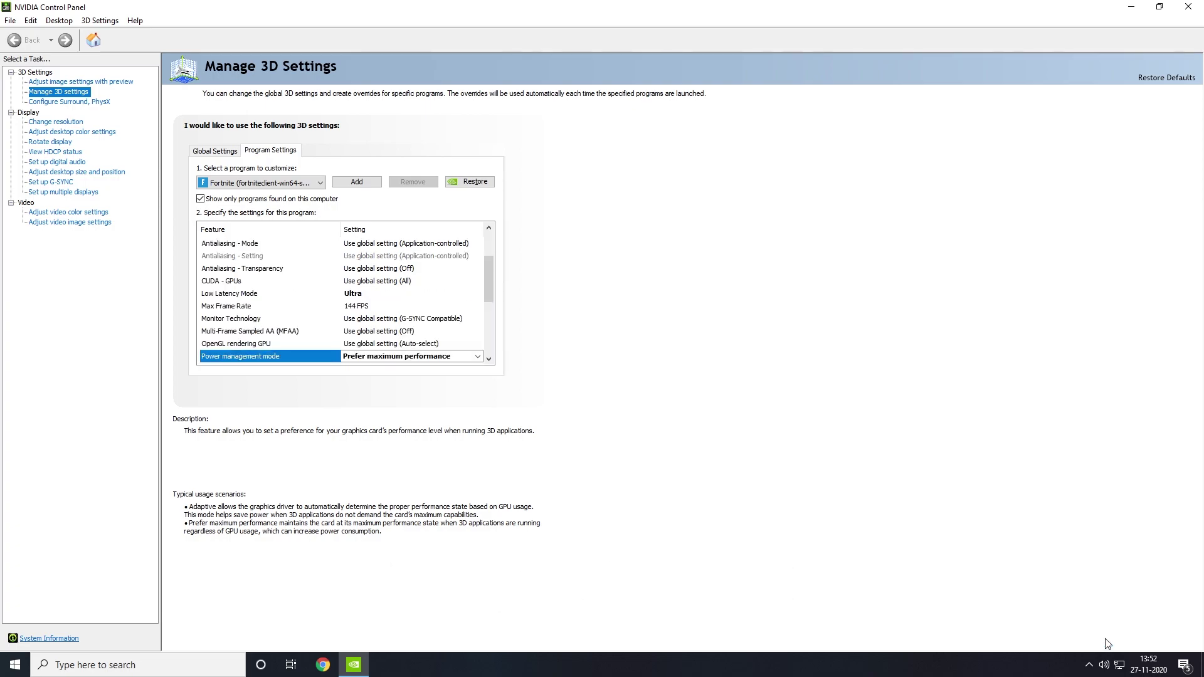
left_click(1190, 9)
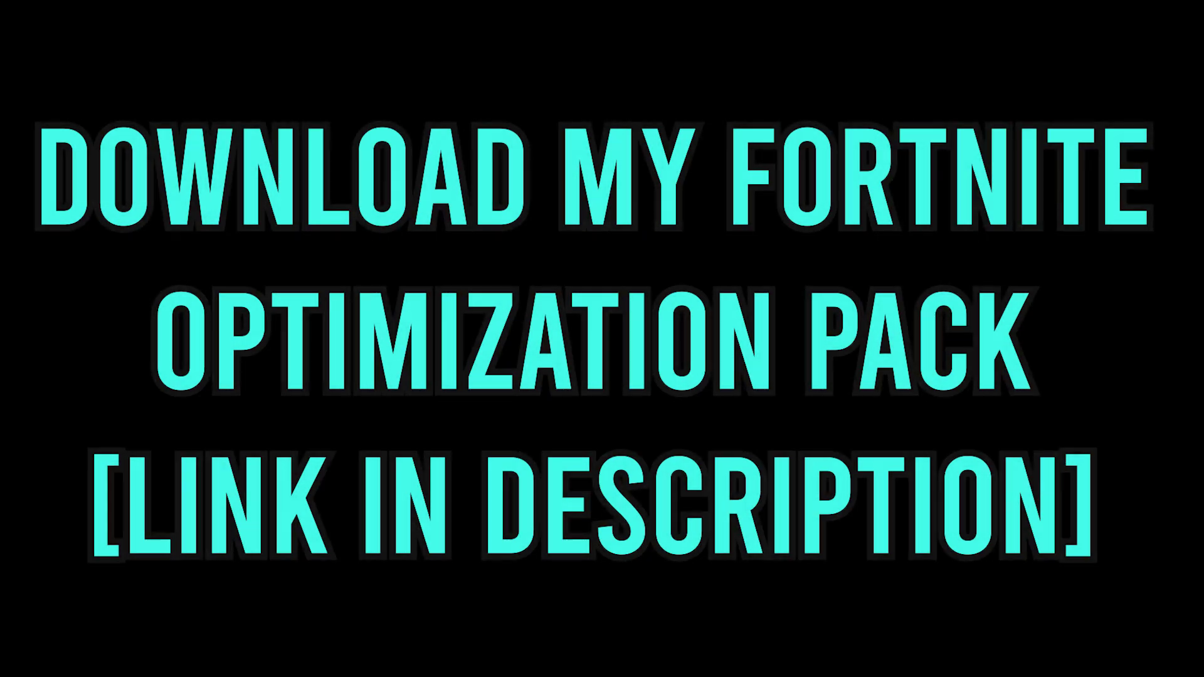
Open the "Ultimate Performance Code!" text file from the FPS Boost & Input Delay Fix Pack folder on the desktop.
left_click_drag(285, 212, 440, 382)
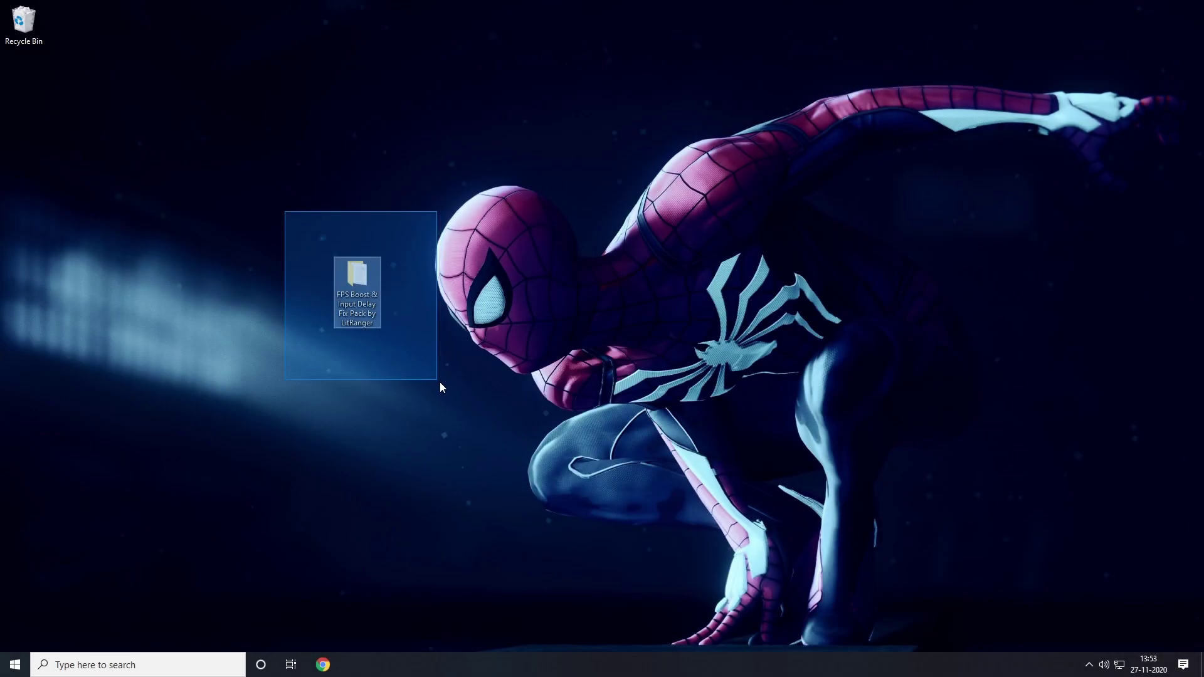
left_click_drag(414, 188, 279, 419)
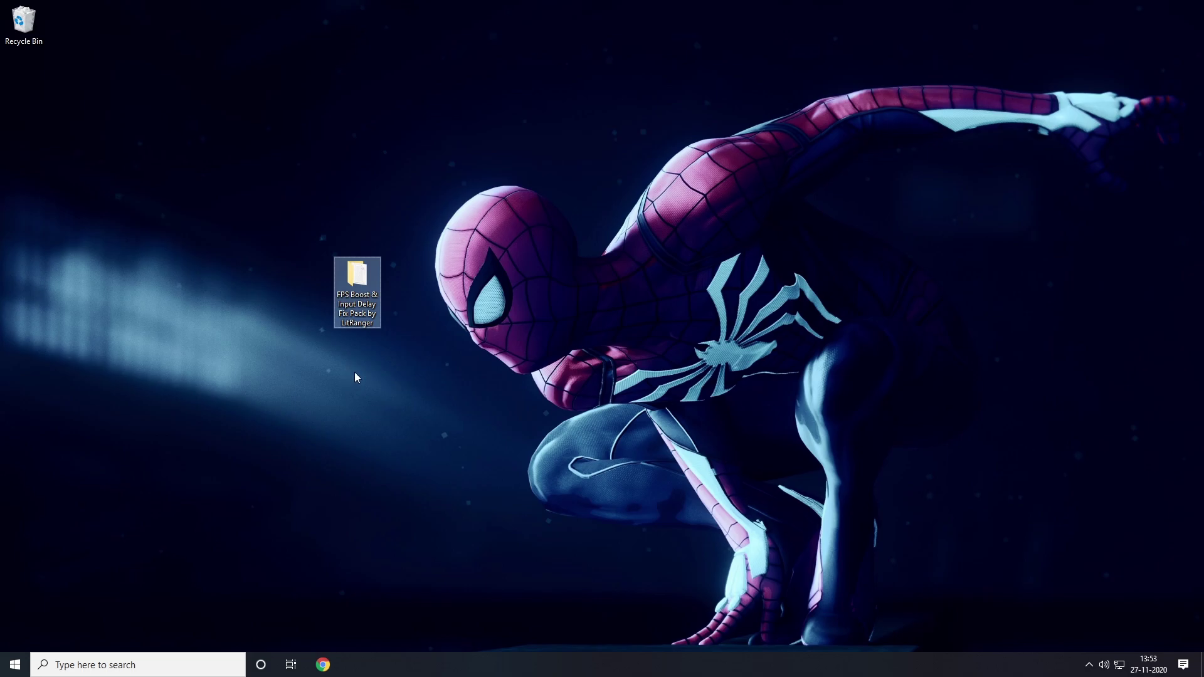
double_click(368, 280)
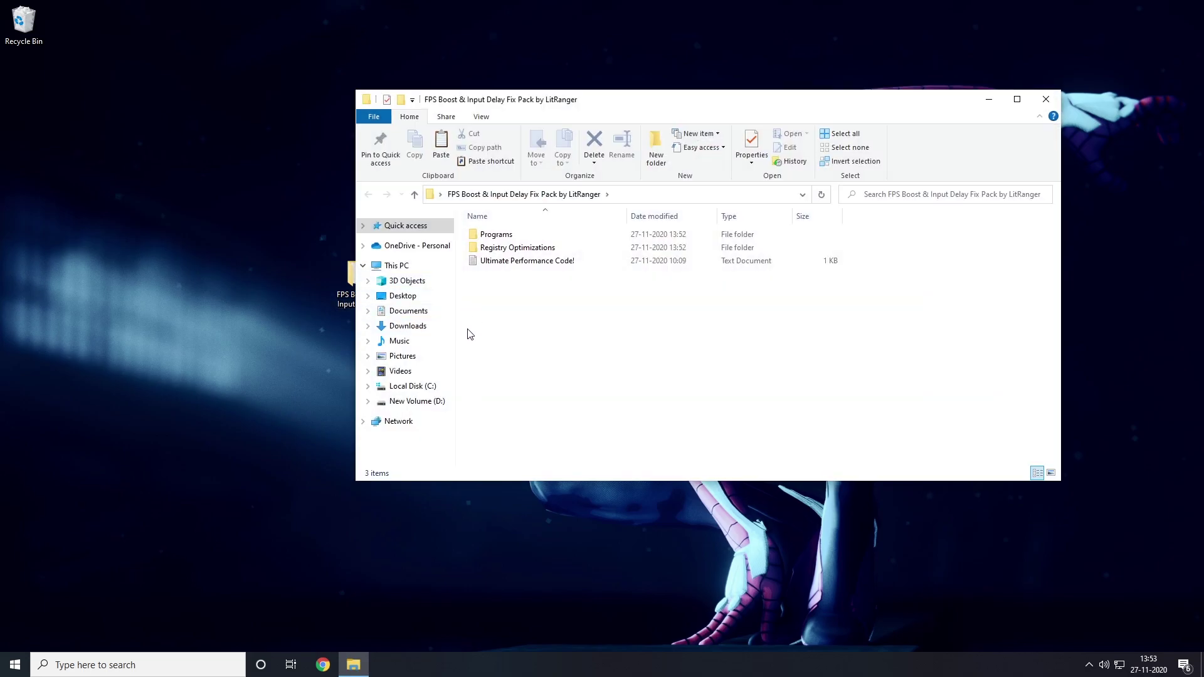
left_click(528, 263)
double_click(527, 261)
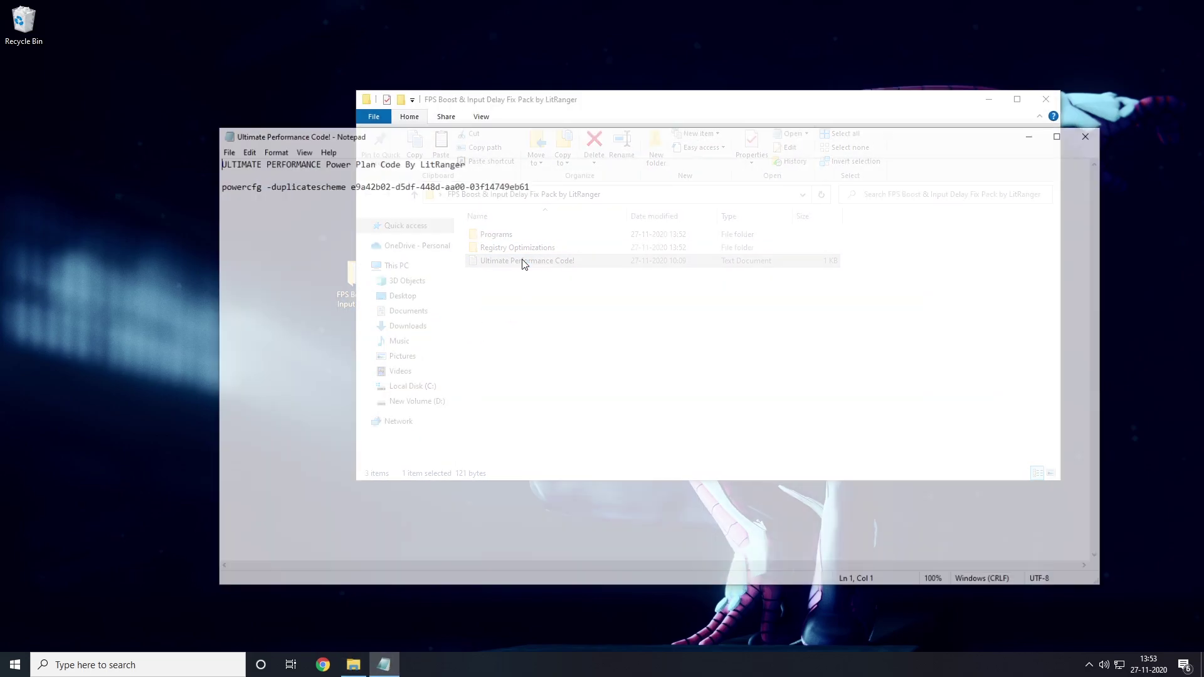
Copy the complete powercfg -duplicatescheme command line from the text file.
left_click_drag(545, 183, 309, 178)
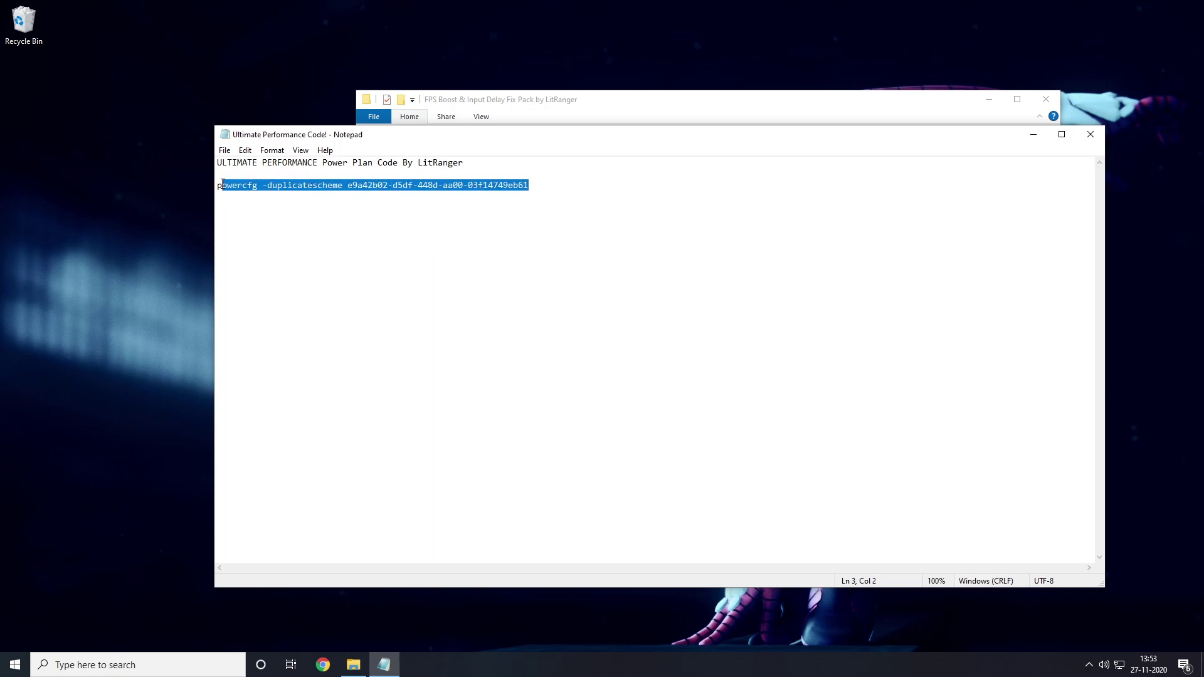
right_click(266, 187)
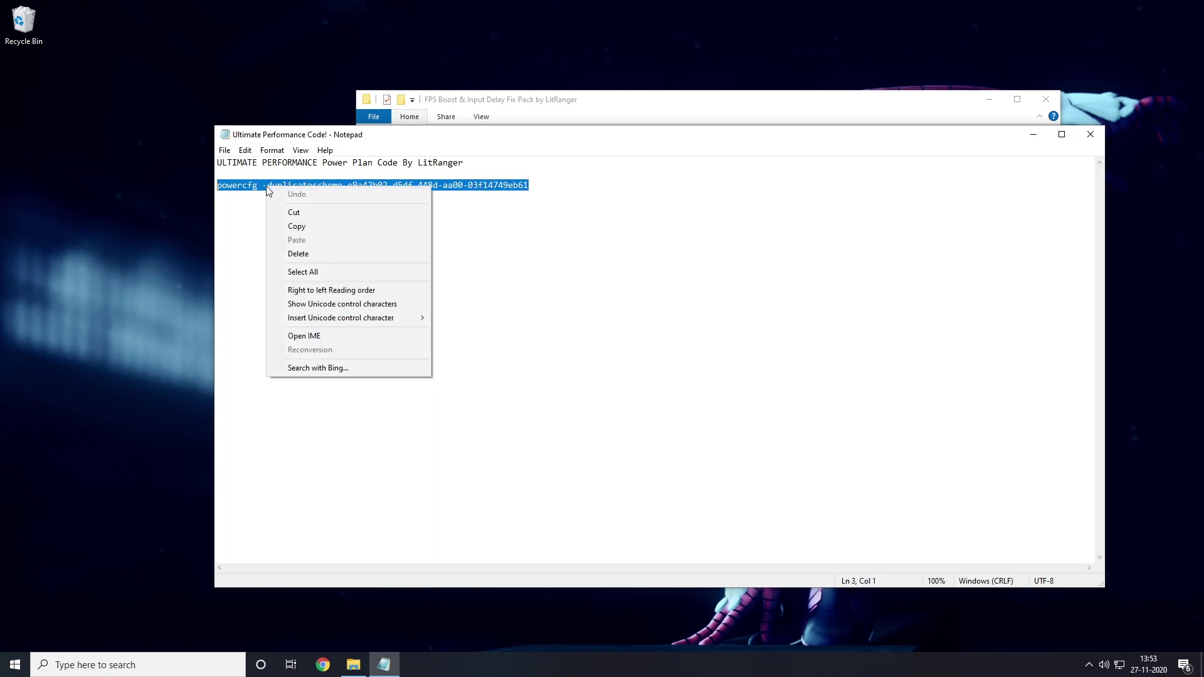
left_click(296, 227)
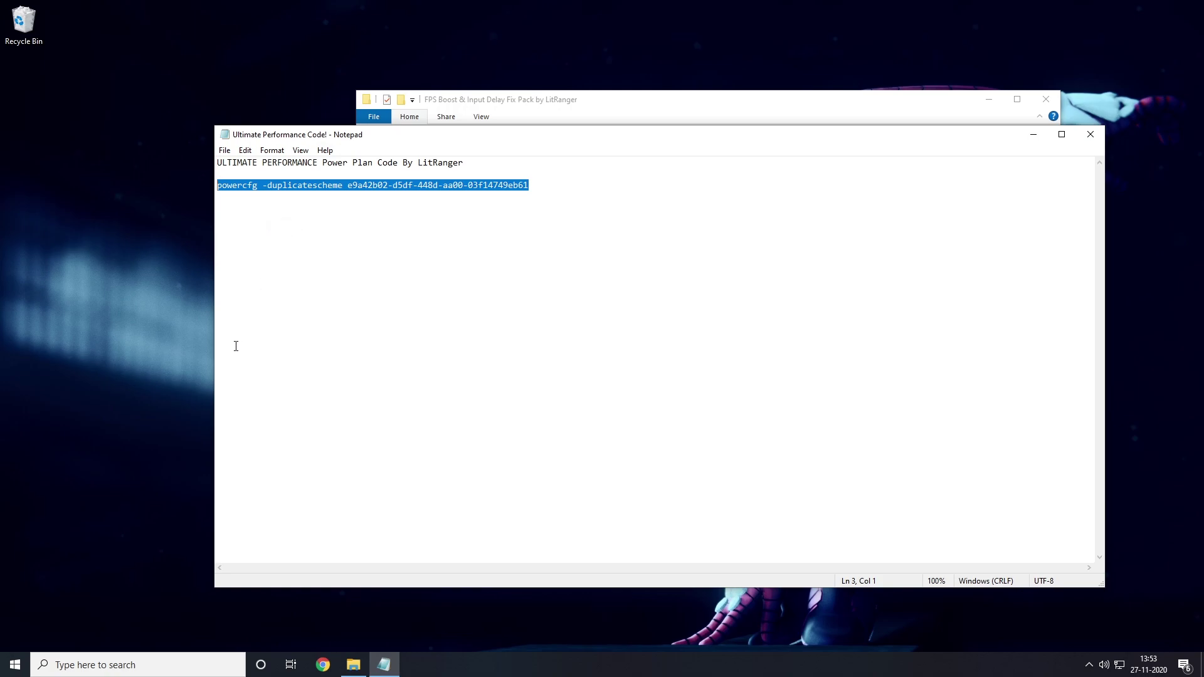
Run "powercfg -duplicatescheme e9a42b02-d5df-448d-aa00-03f14749eb61" in Command Prompt as administrator, then close it.
left_click(172, 665)
type("cmd")
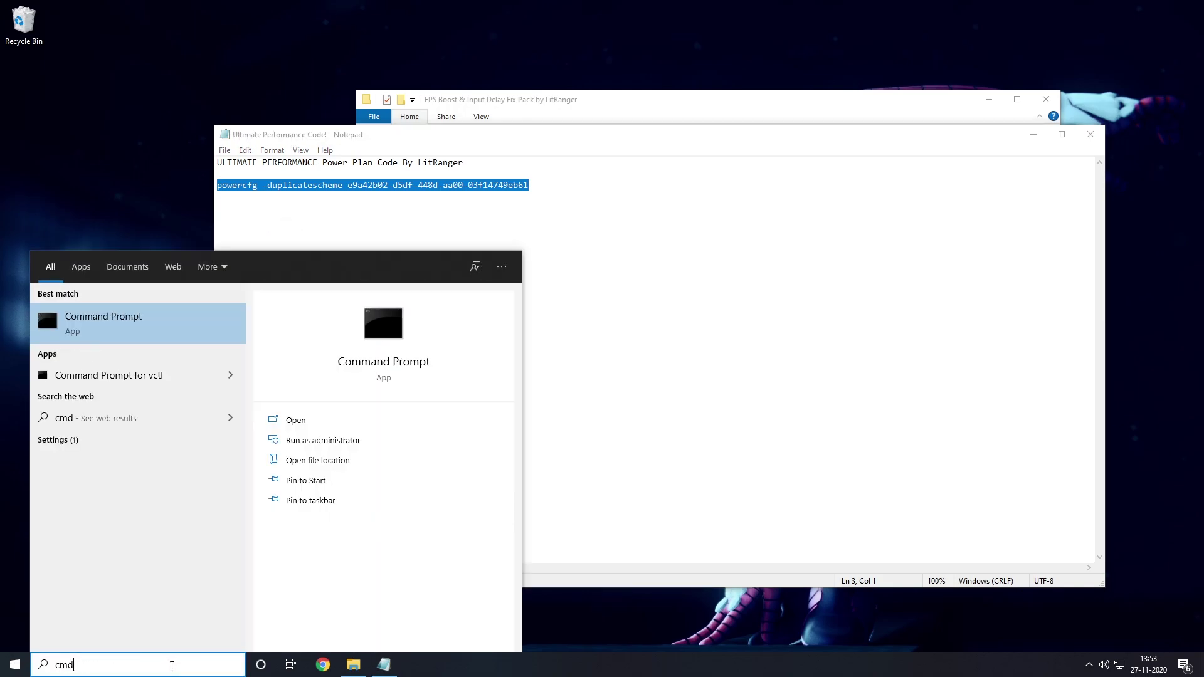
left_click(311, 441)
key("ctrl+v")
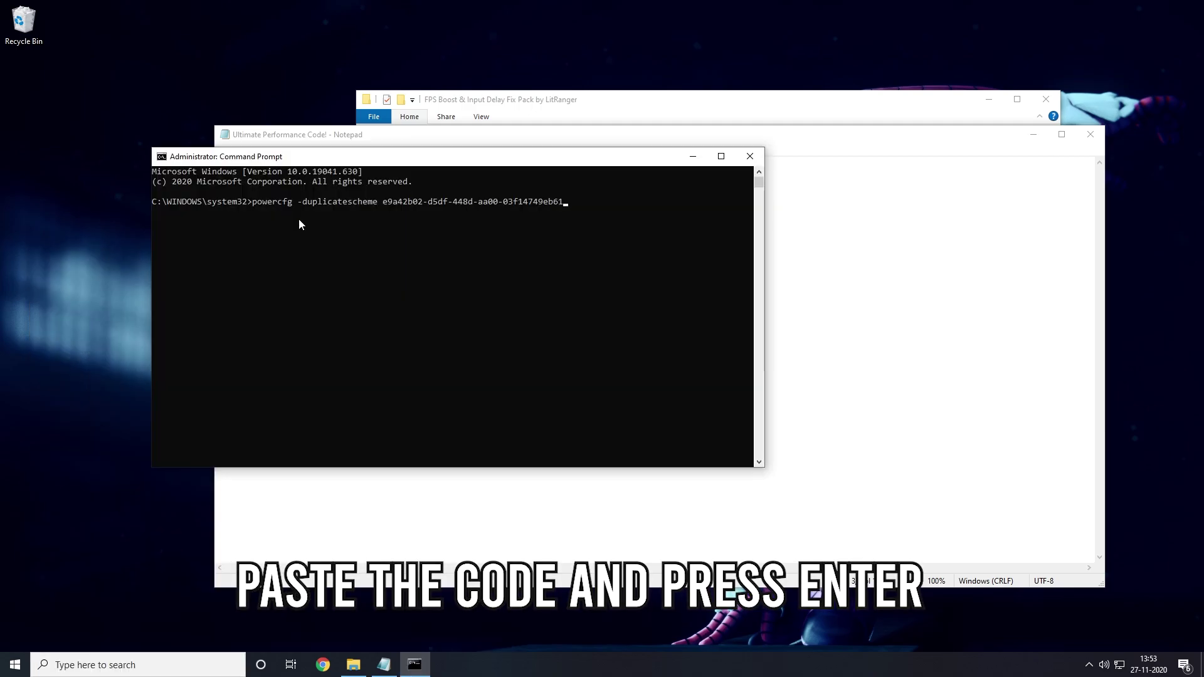
key("Return")
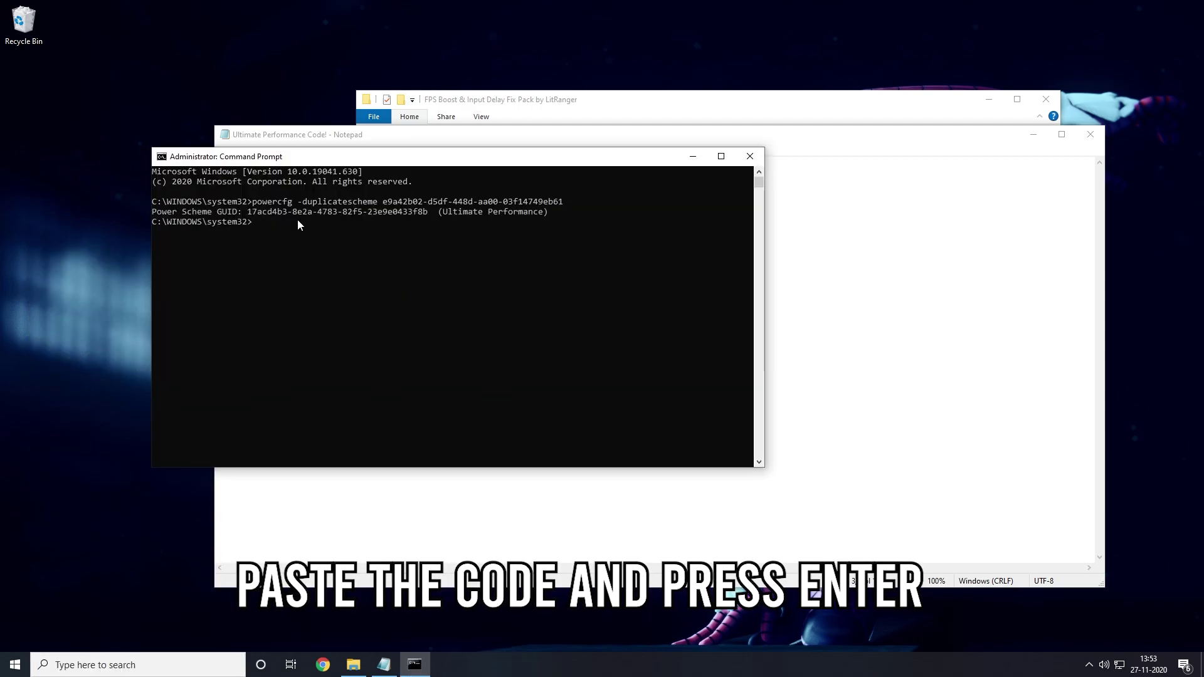
left_click(746, 158)
Open the Windows power plan settings, activate the first Ultimate Performance plan among the additional plans, and close Power Options.
left_click(88, 663)
type("choose a powe")
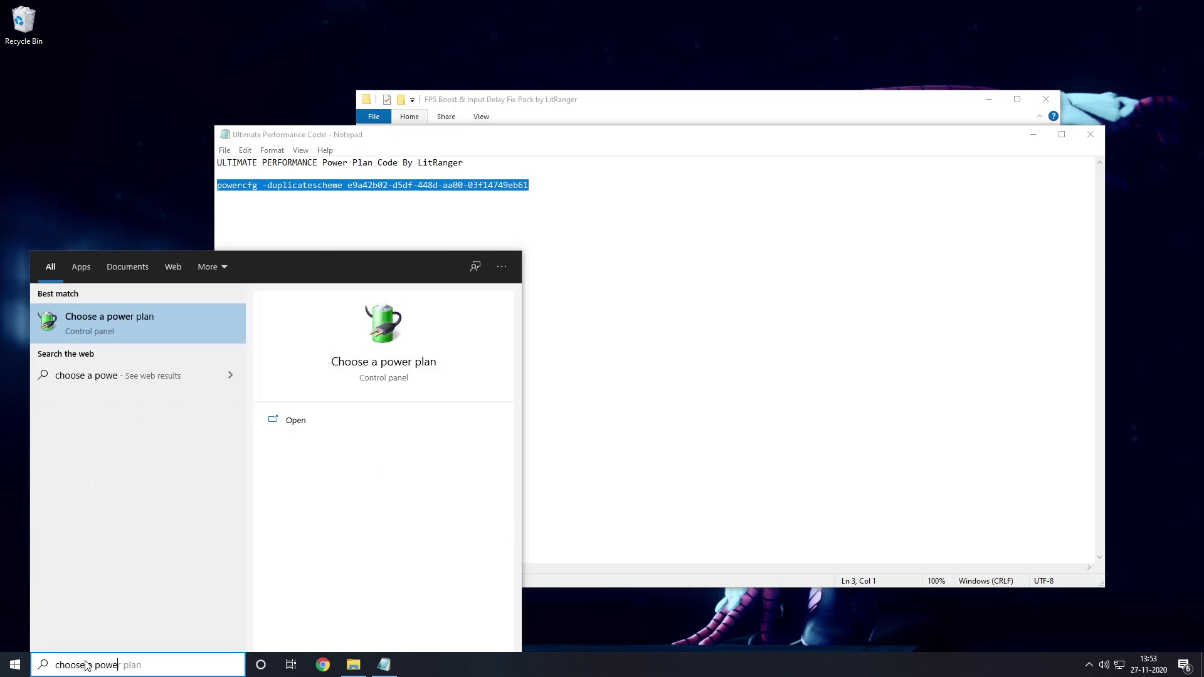
type("r plan")
left_click(160, 339)
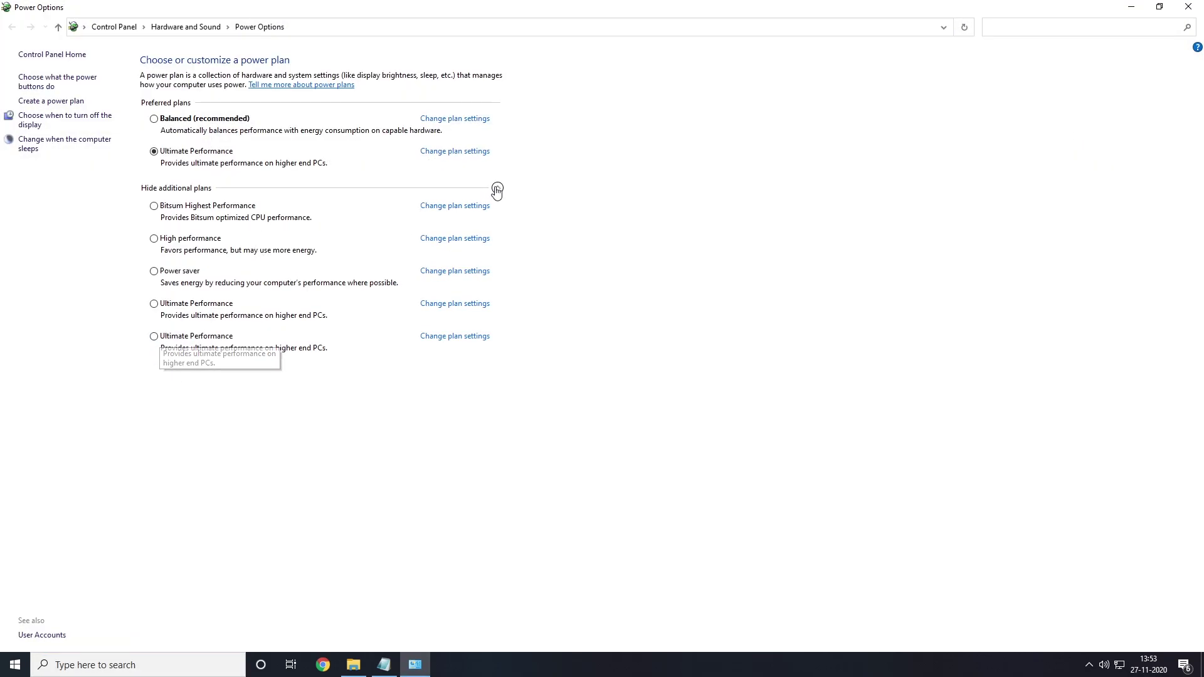
left_click(497, 189)
left_click(496, 188)
left_click(153, 303)
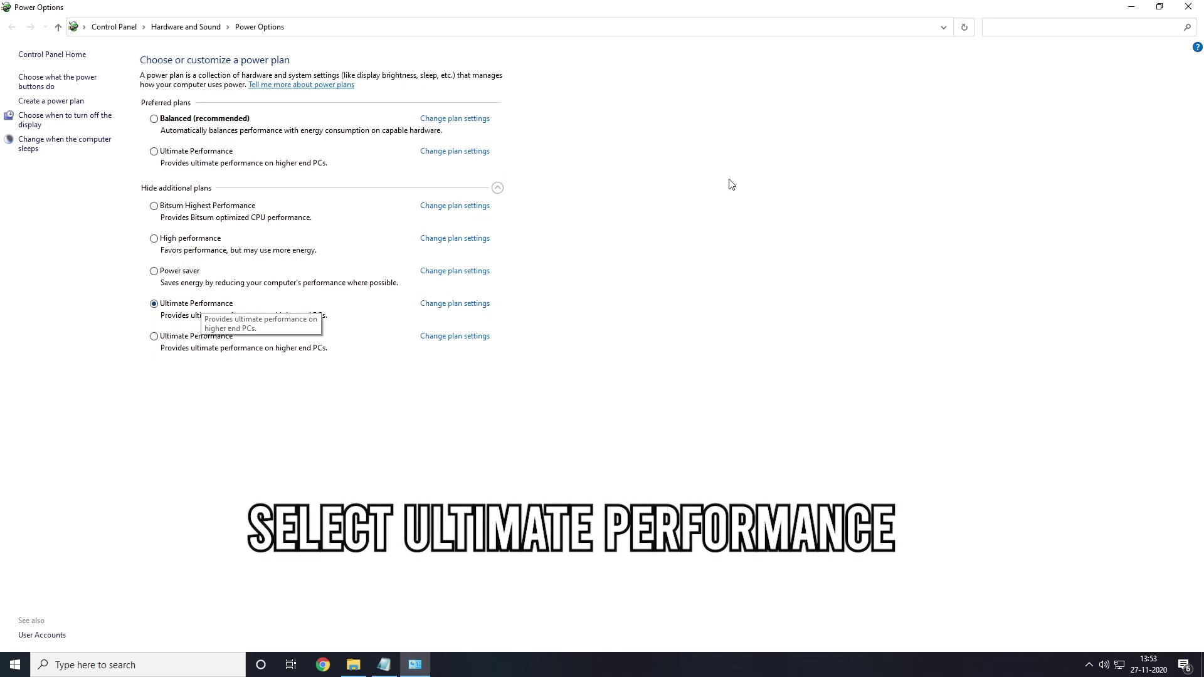
left_click(1182, 13)
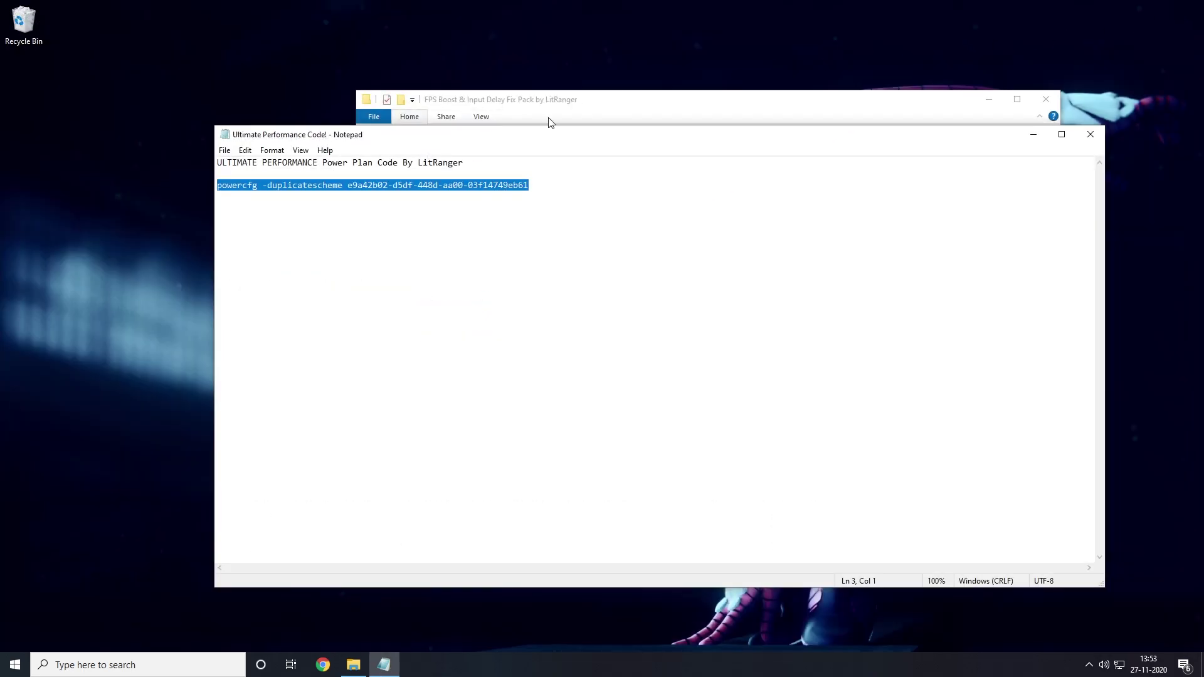
Close the text file and copy all six registration files from the pack's Registry Optimizations folder.
left_click(1090, 135)
double_click(543, 249)
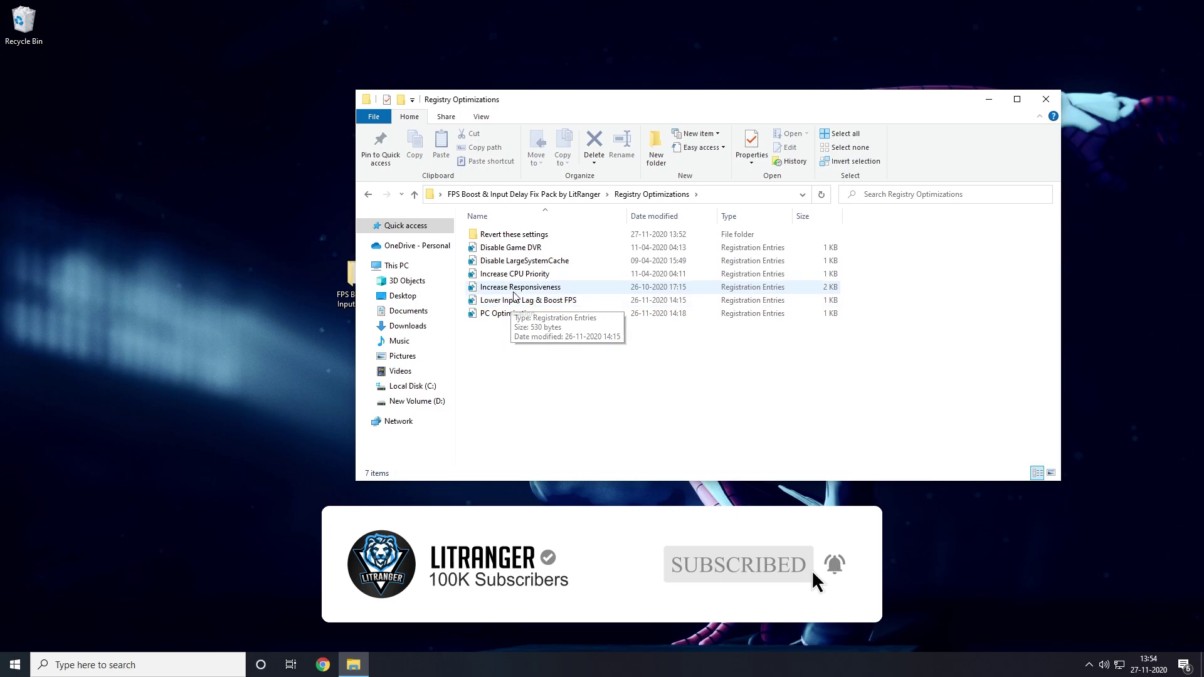
left_click_drag(643, 343, 520, 254)
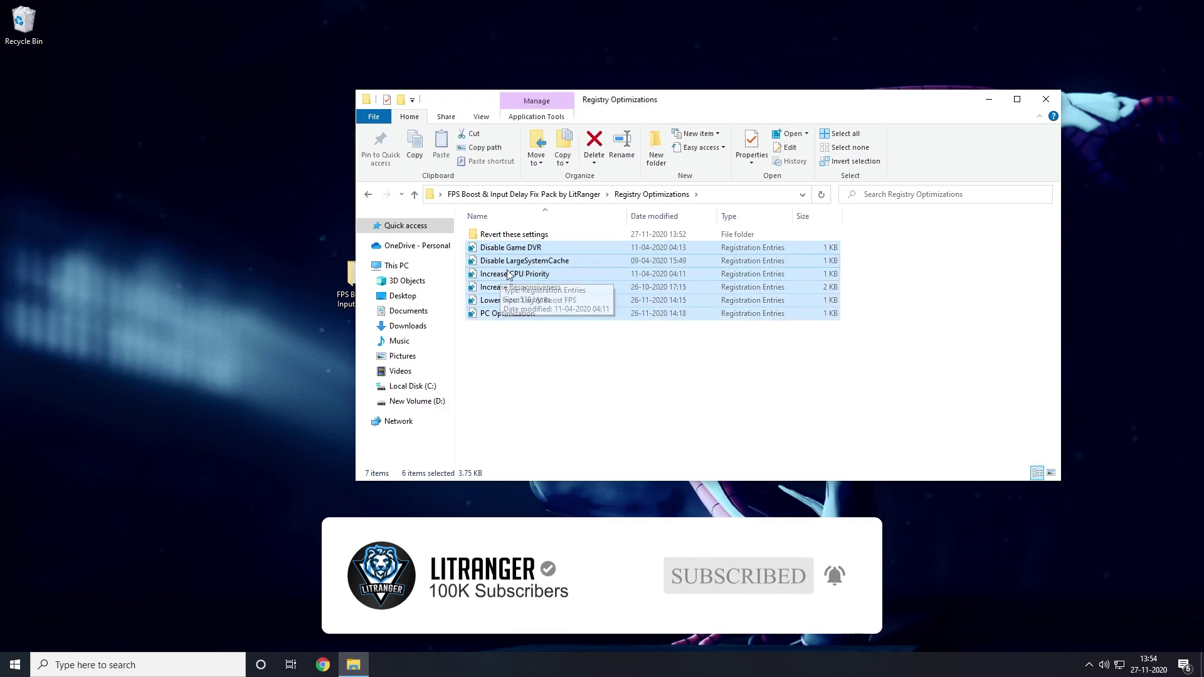
right_click(520, 273)
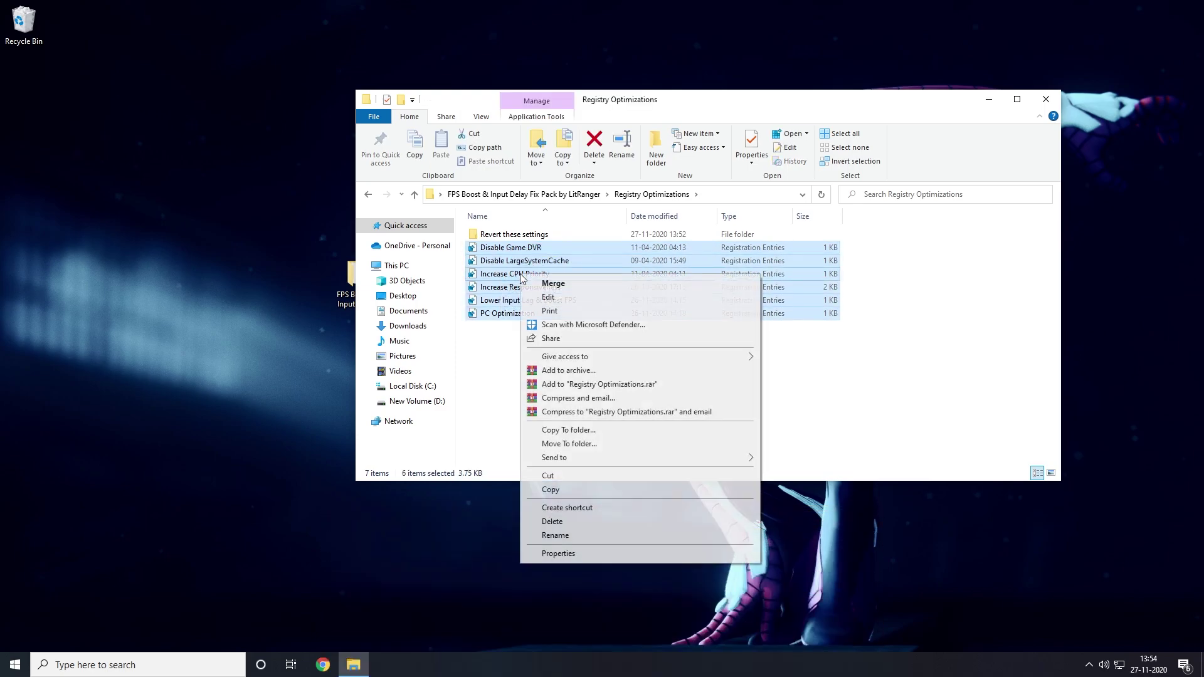
left_click(558, 489)
Paste the copied registration files into Local Disk (C:) with administrator permission and maximize the folder window.
left_click(411, 385)
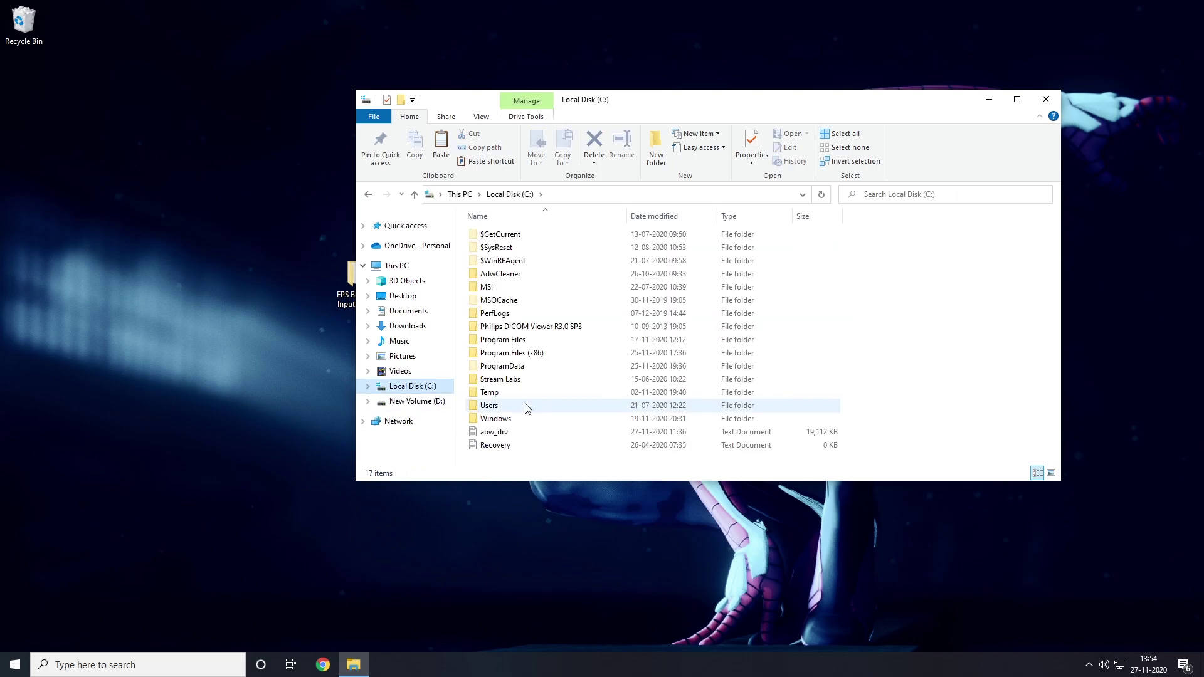
right_click(876, 425)
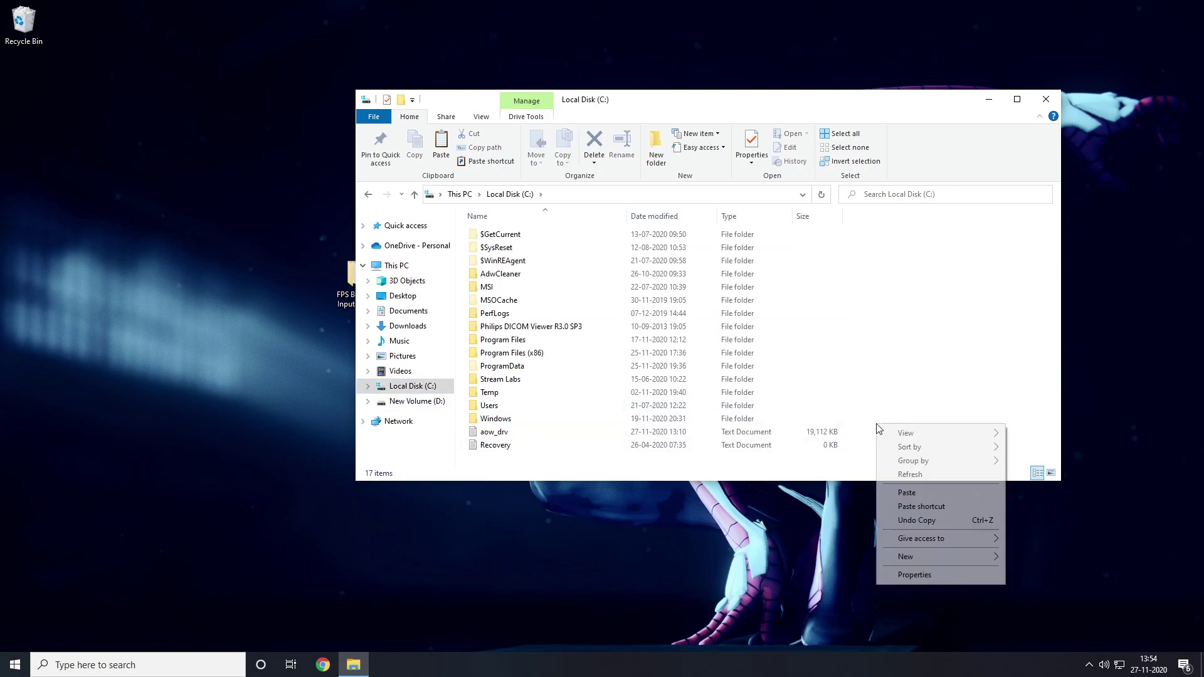
left_click(903, 495)
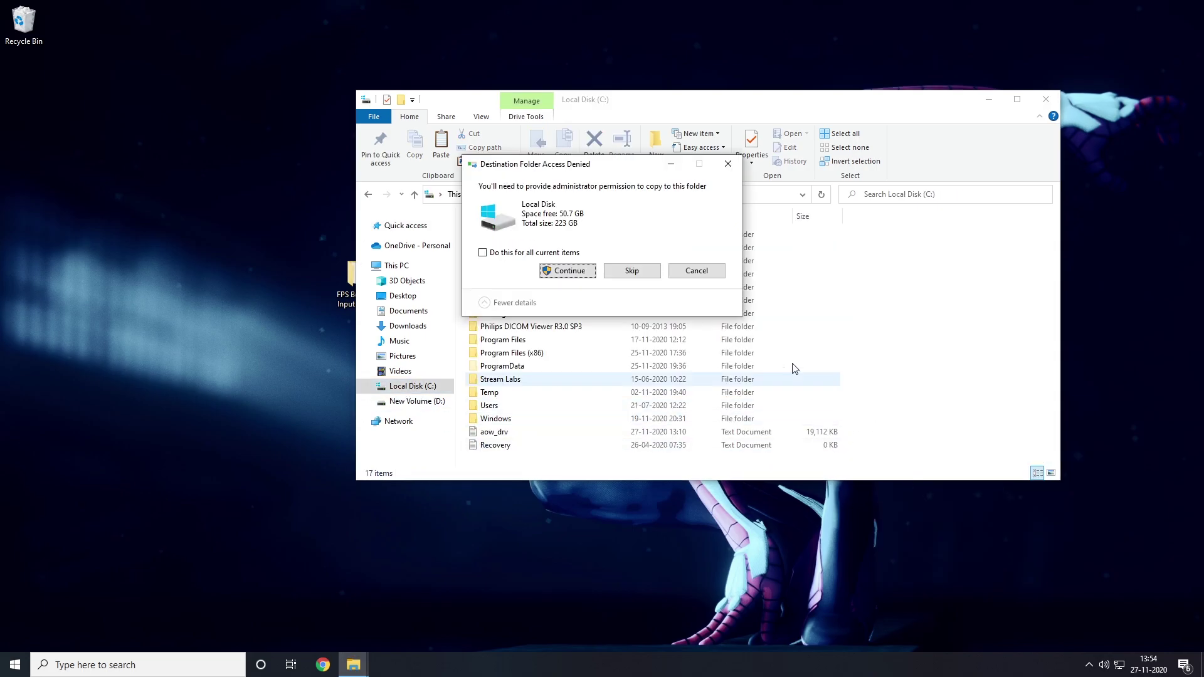
left_click(556, 272)
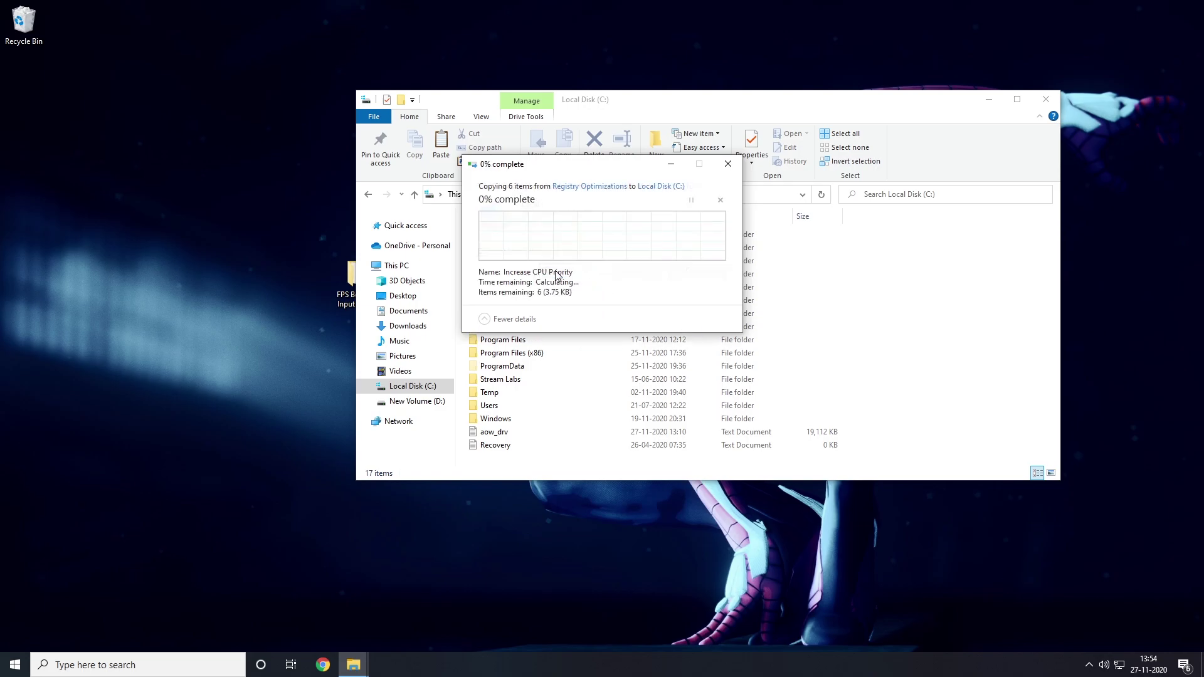
double_click(629, 94)
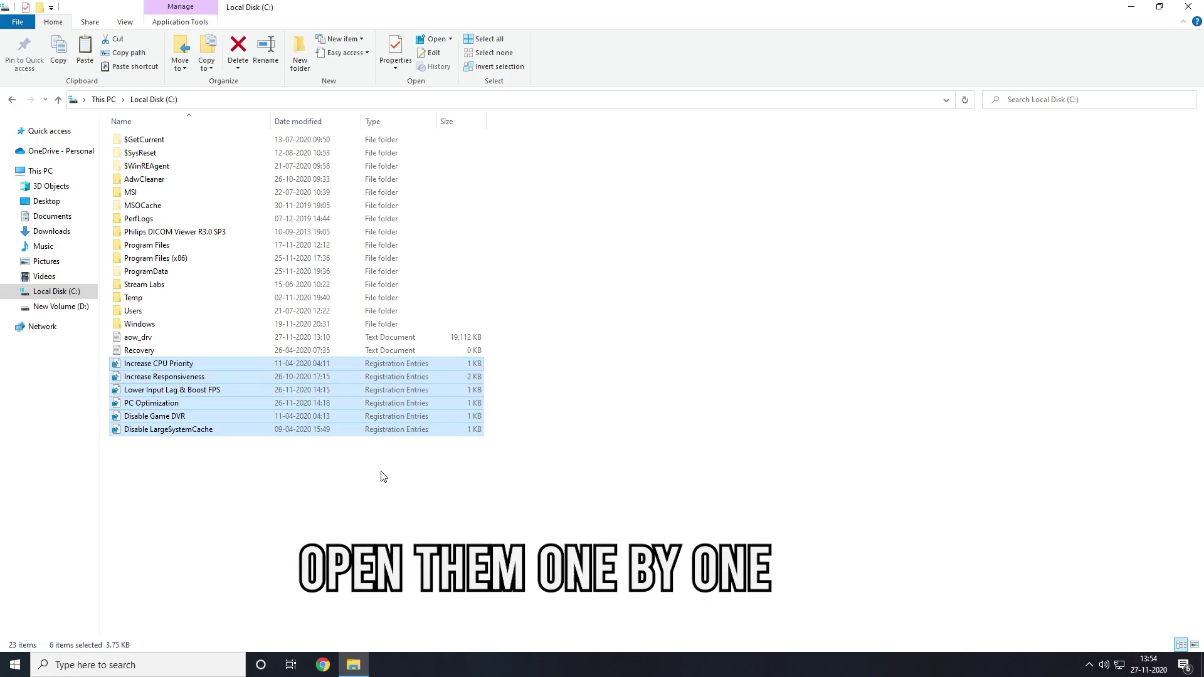
Add the "Increase CPU Priority" registration file on drive C to the registry.
left_click(382, 478)
left_click(164, 365)
double_click(204, 365)
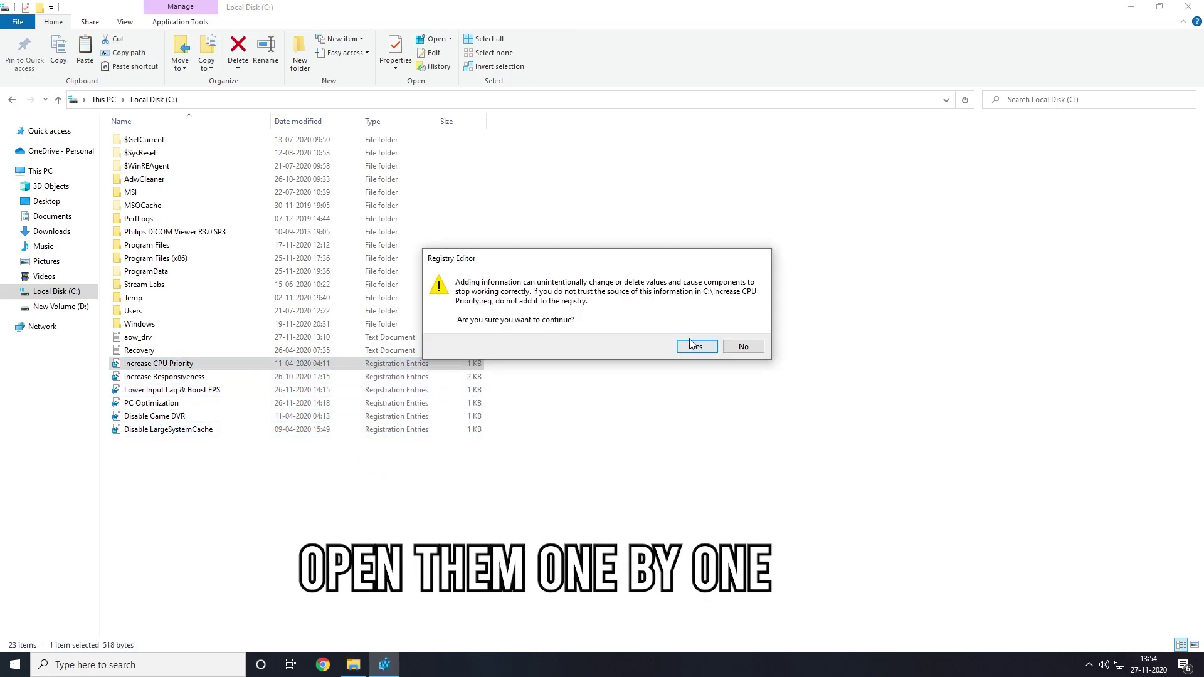
left_click(696, 347)
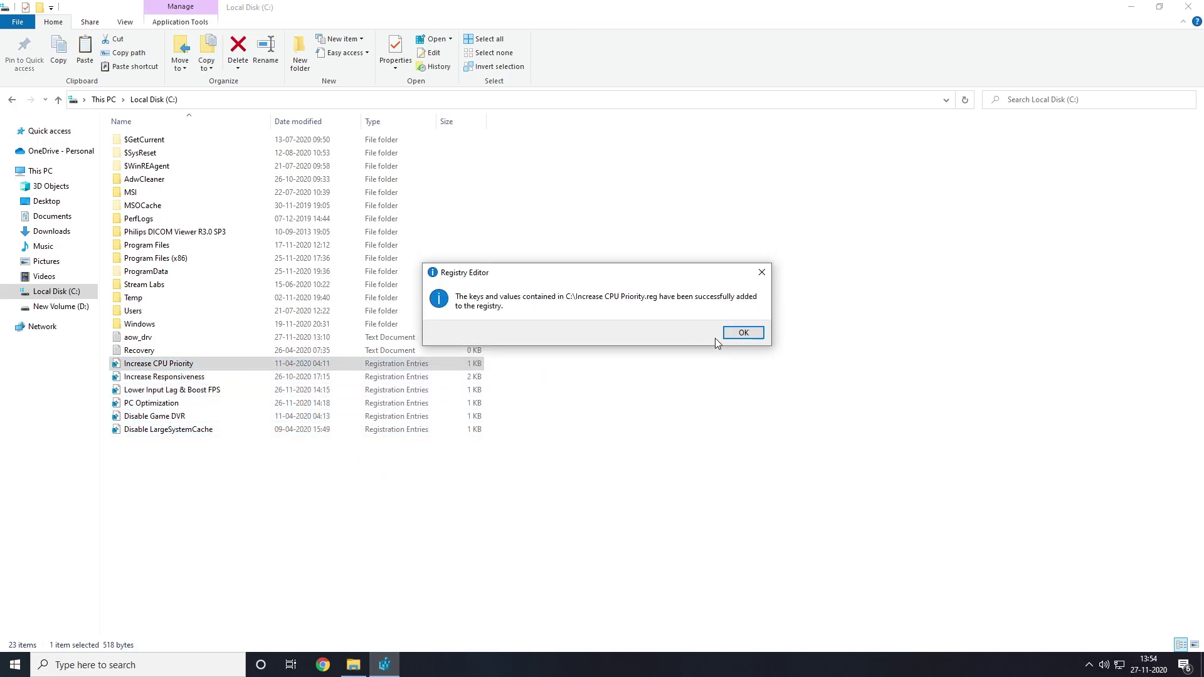
left_click(741, 334)
Add the "Increase Responsiveness" registration file on drive C to the registry.
double_click(251, 377)
left_click(698, 347)
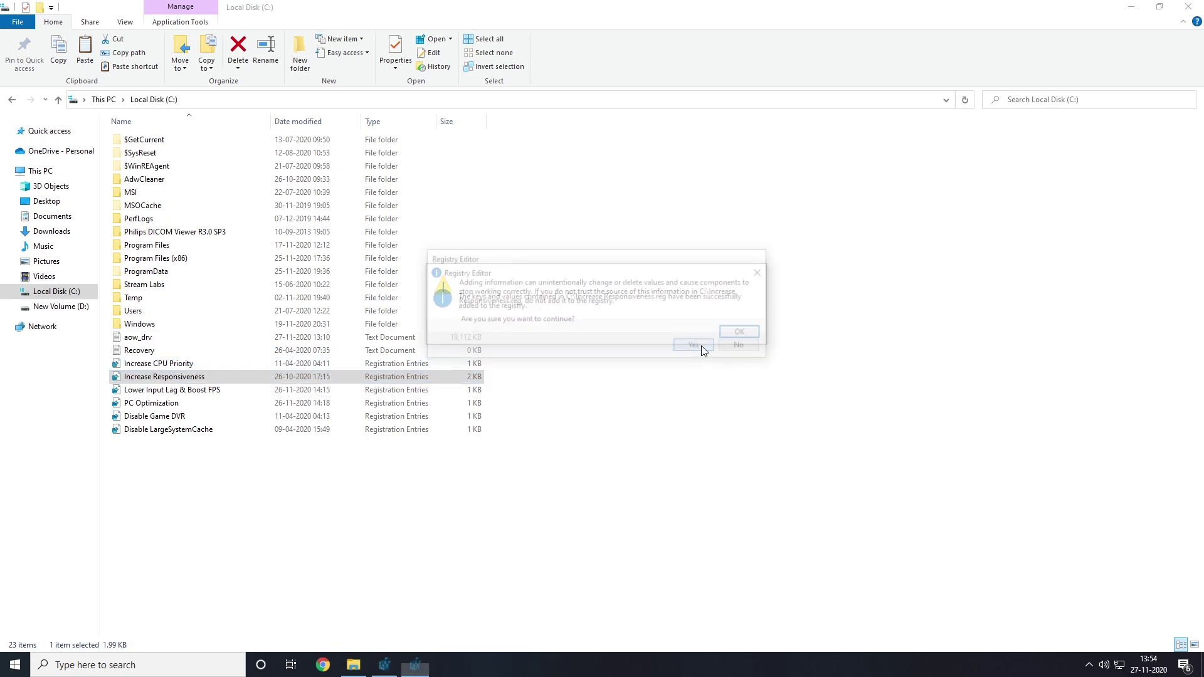
left_click(741, 334)
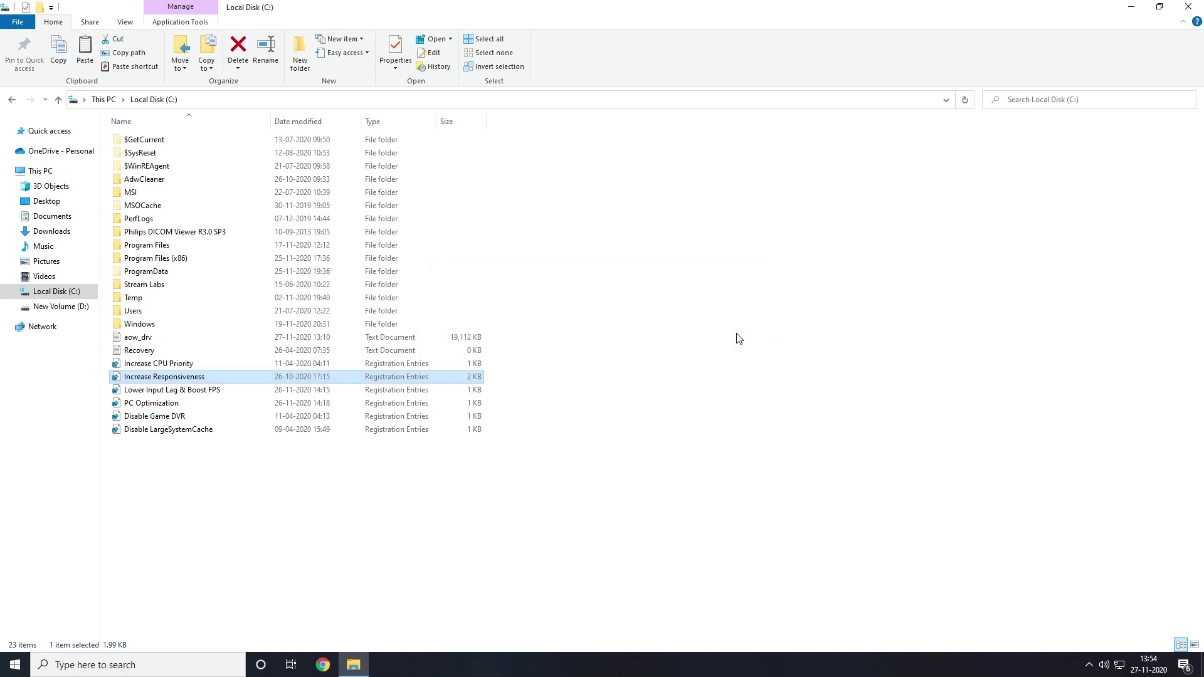
Add the "Lower Input Lag & Boost FPS" registration file on drive C to the registry.
double_click(312, 390)
left_click(696, 347)
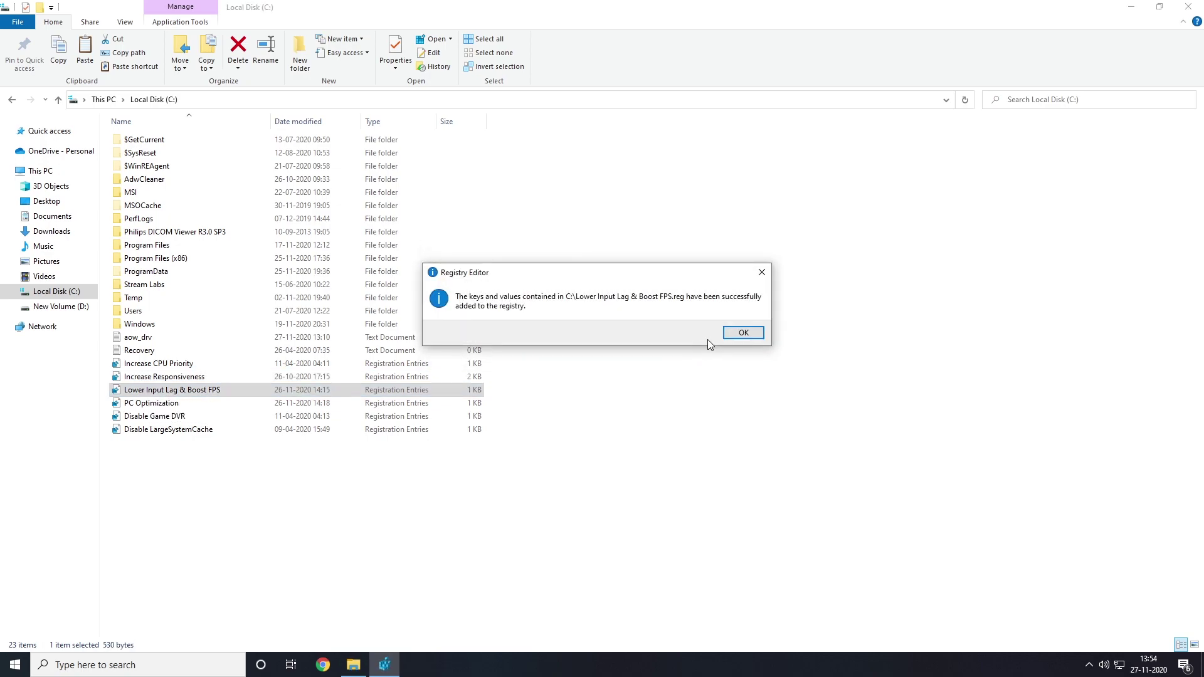
left_click(744, 333)
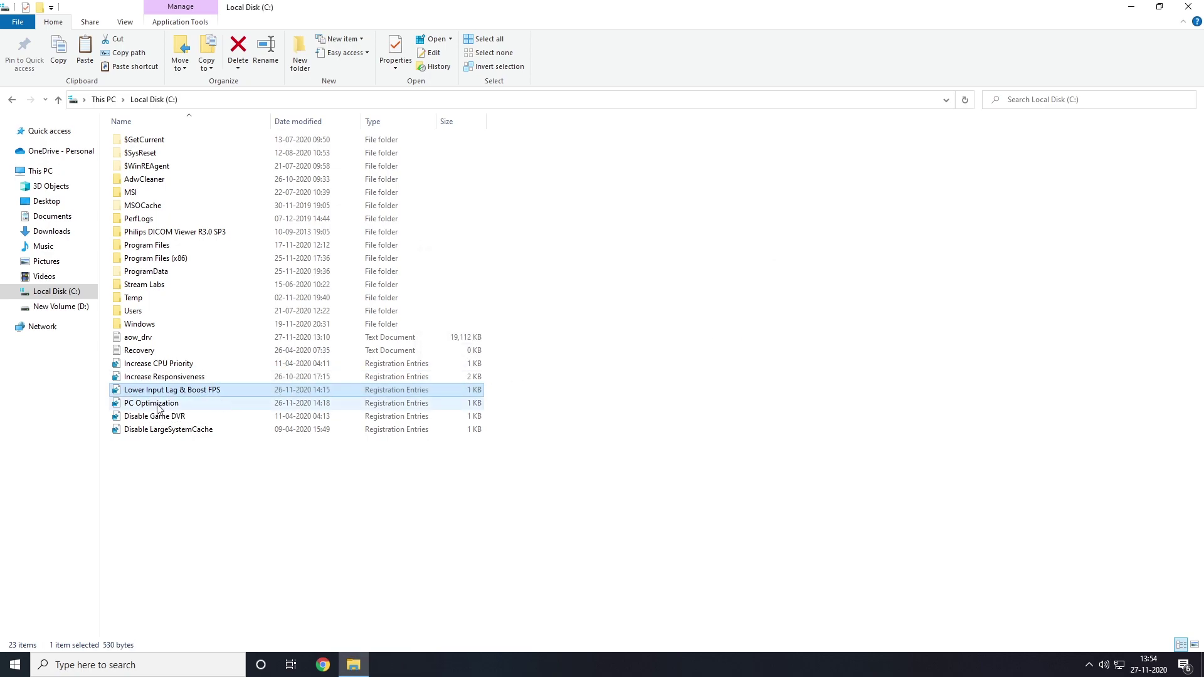
Add the "PC Optimization" registration file on drive C to the registry.
double_click(128, 403)
left_click(699, 347)
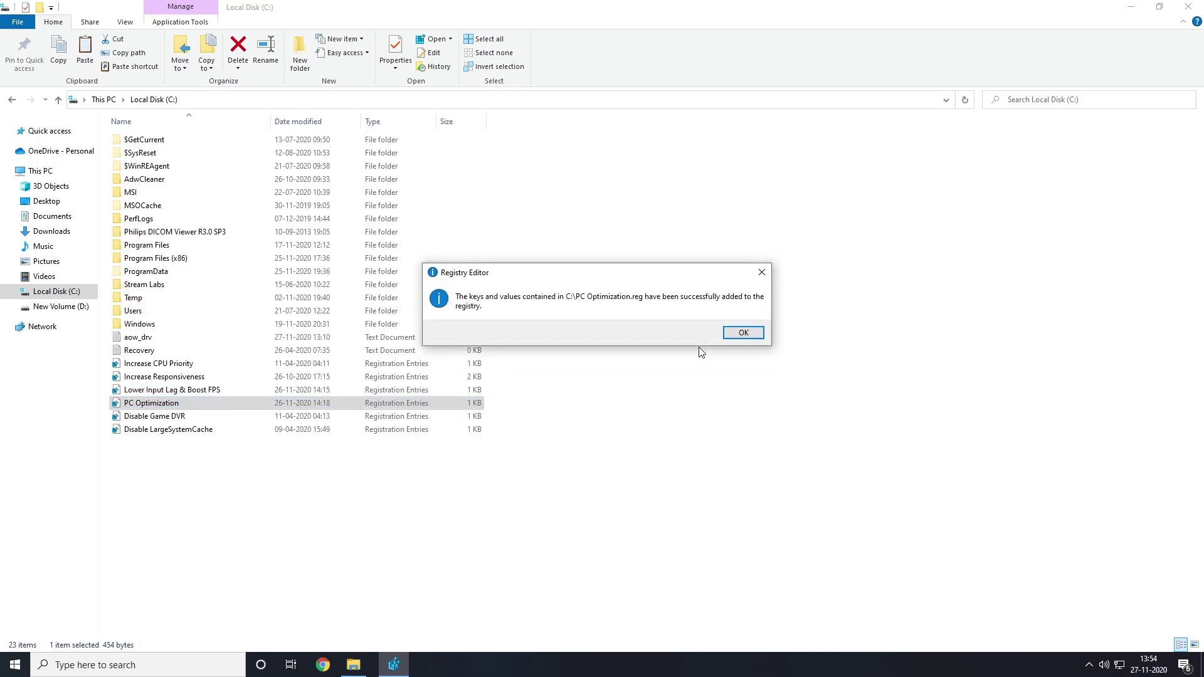
left_click(743, 333)
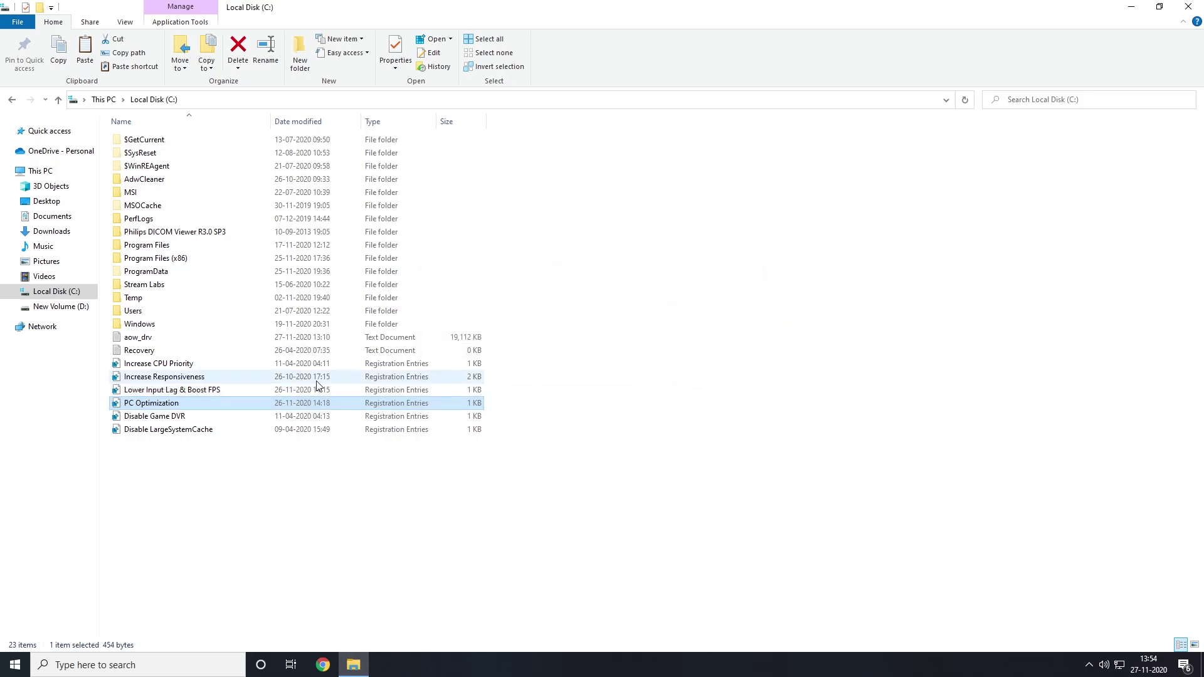
Add the "Disable Game DVR" registration file on drive C to the registry.
double_click(156, 416)
left_click(698, 346)
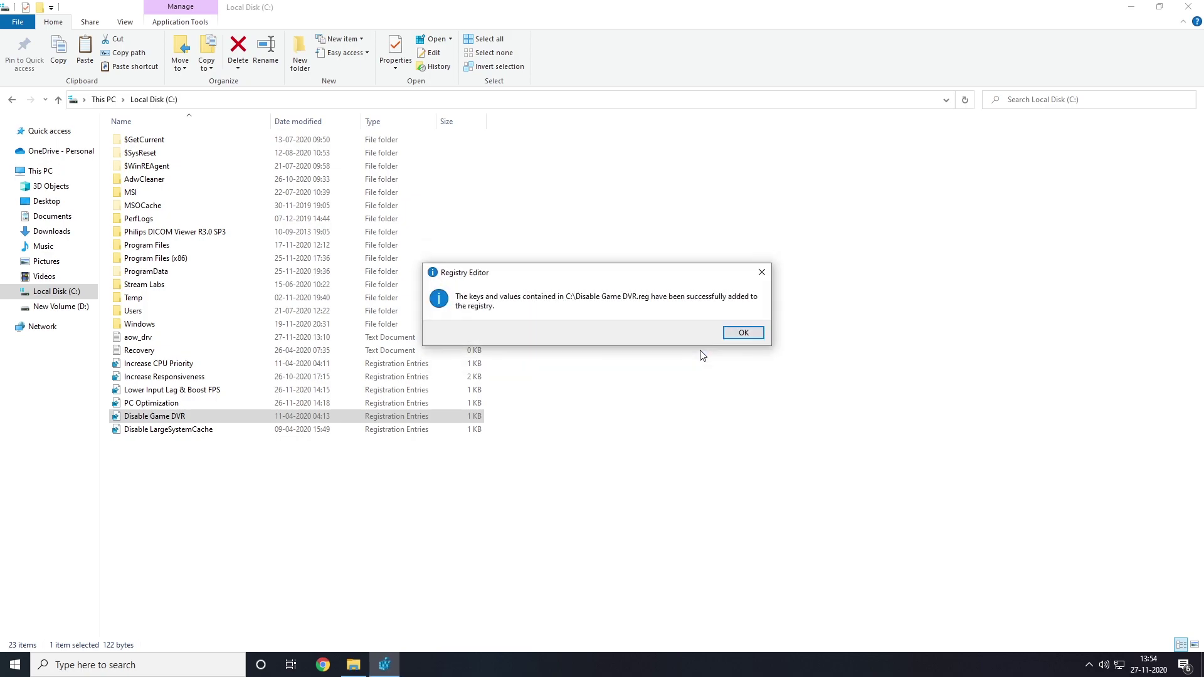
left_click(744, 333)
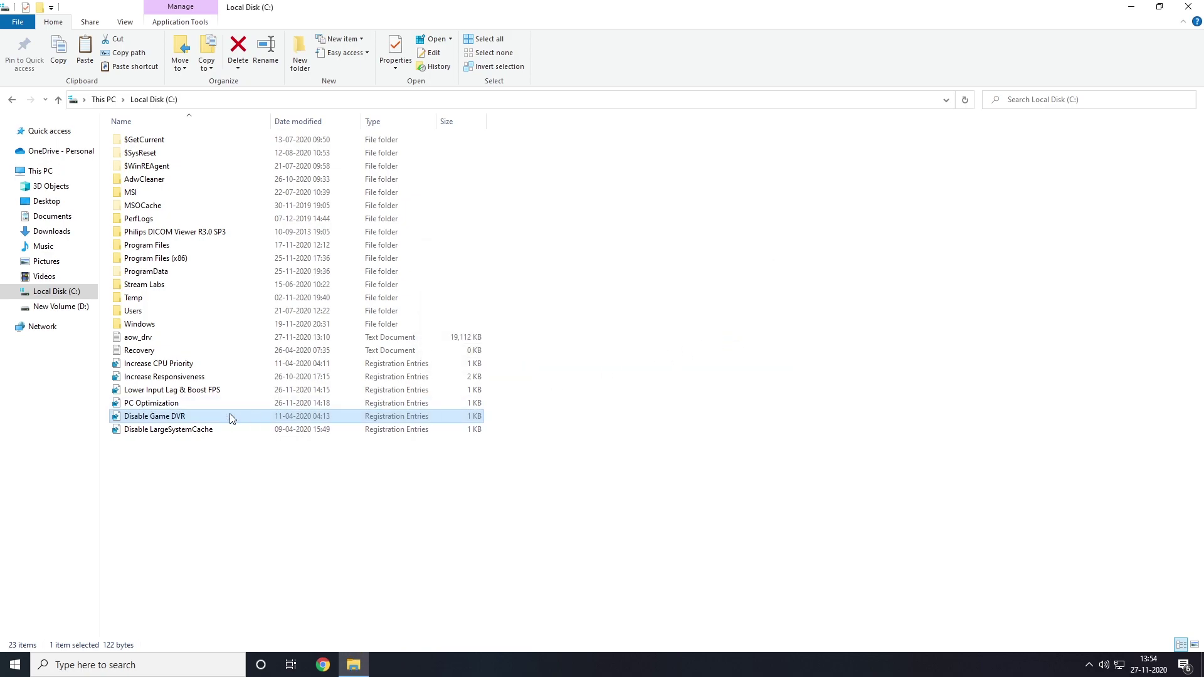
Add the "Disable LargeSystemCache" registration file on drive C to the registry.
left_click(164, 434)
double_click(160, 434)
left_click(699, 345)
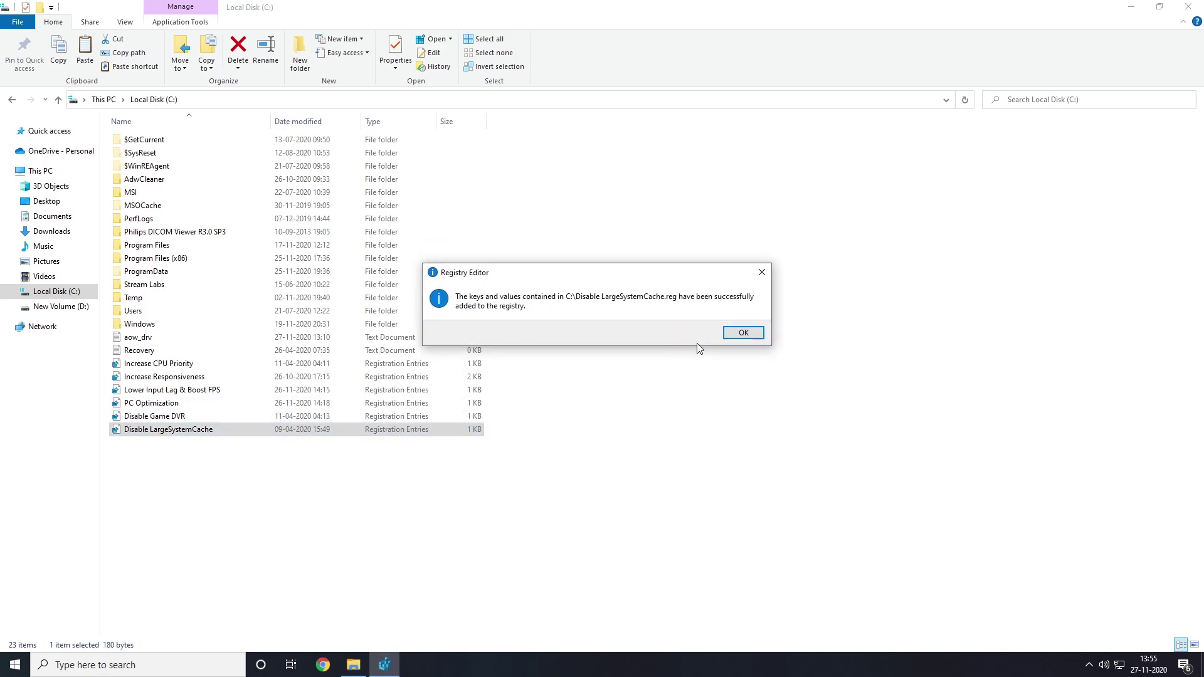
left_click(728, 331)
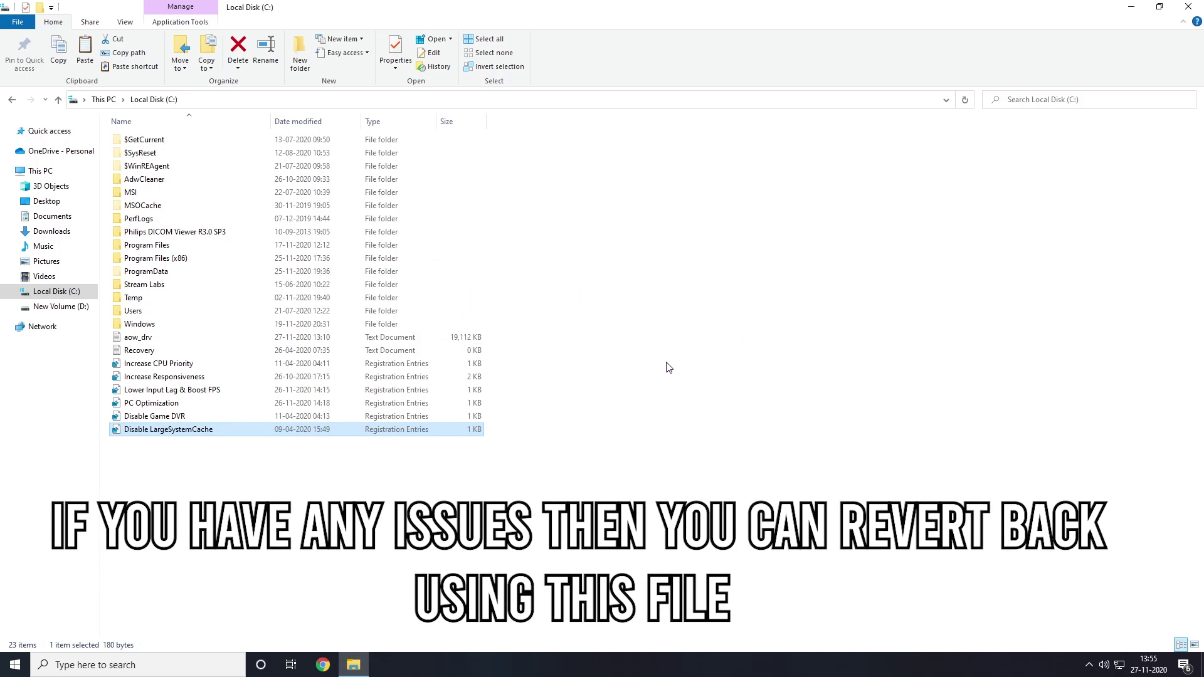
Go back to the pack's Registry Optimizations folder and look in "Revert these settings" for the file that restores the original settings.
left_click(12, 100)
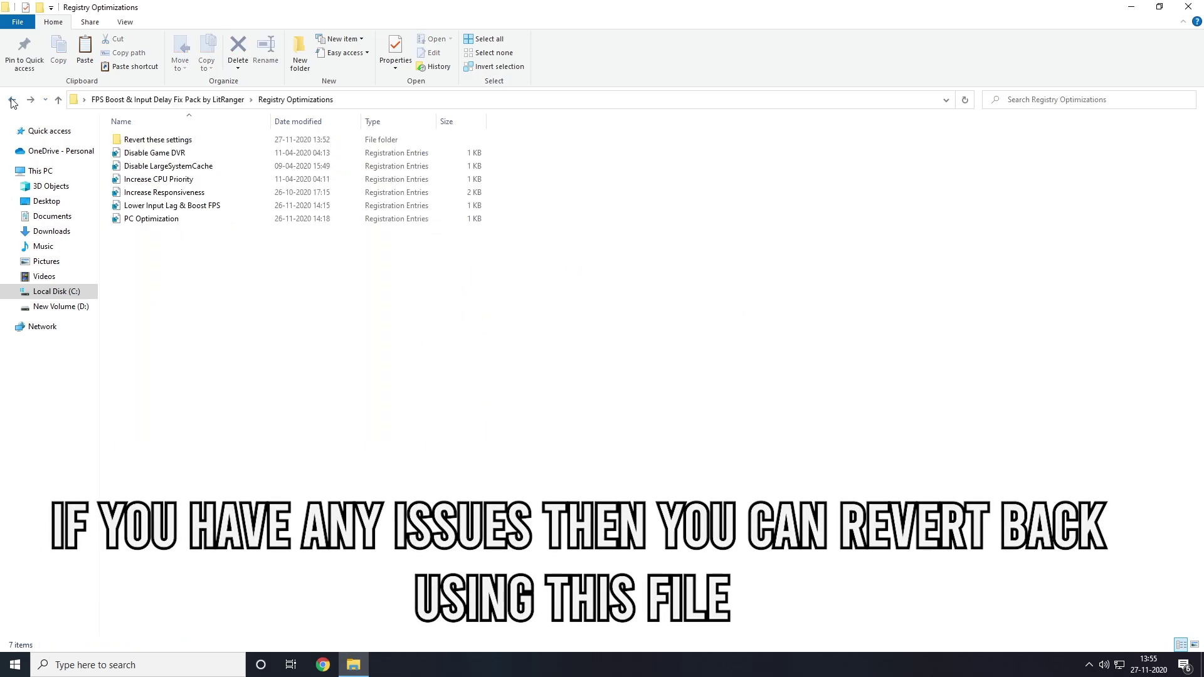
left_click_drag(317, 261, 151, 152)
left_click(235, 279)
double_click(160, 141)
left_click(151, 143)
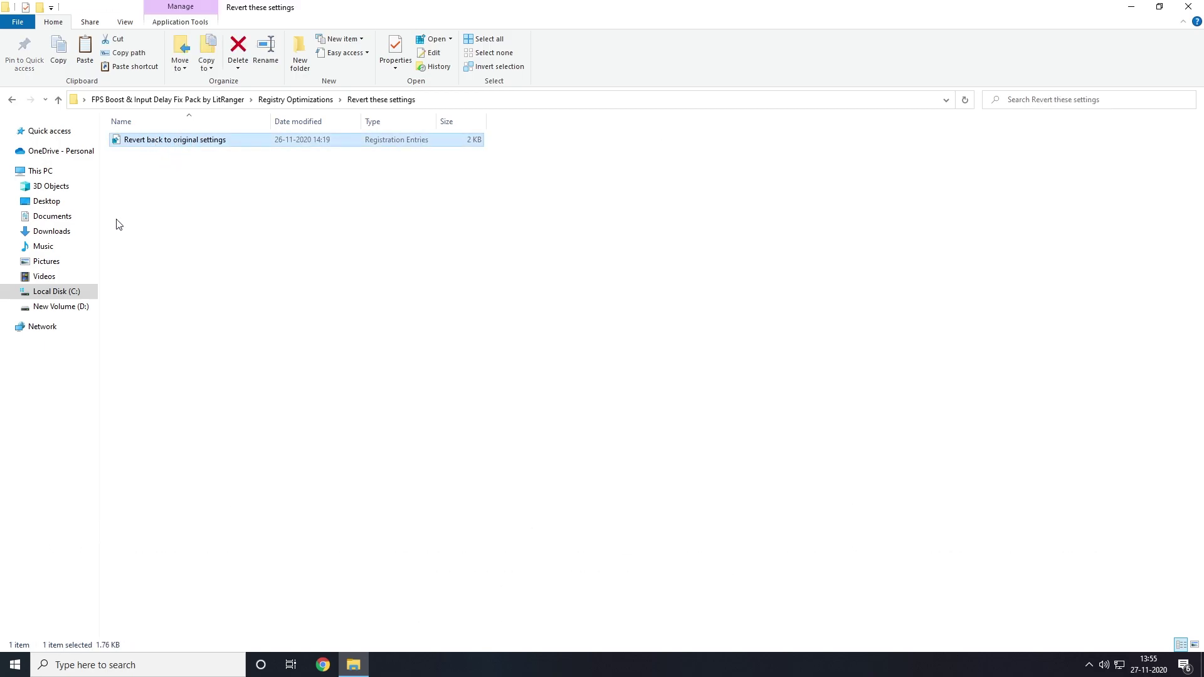
Delete the six copied registration files from Local Disk (C:) with administrator permission.
left_click(78, 292)
left_click_drag(526, 421, 331, 344)
right_click(243, 349)
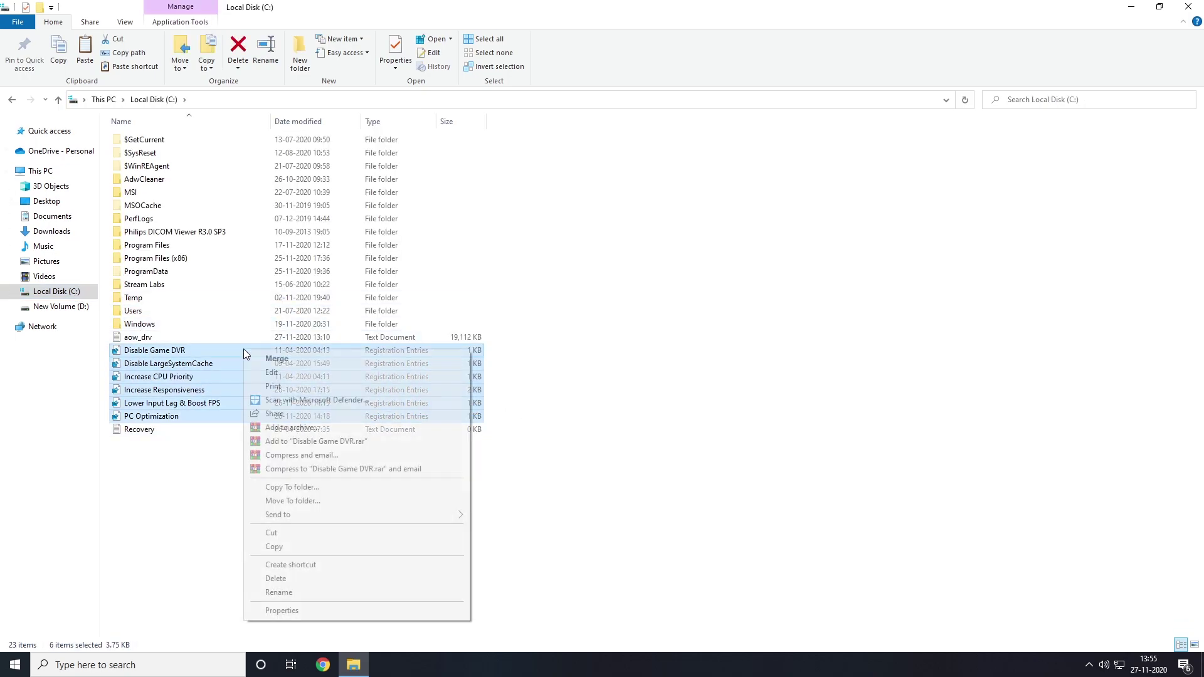
left_click(284, 581)
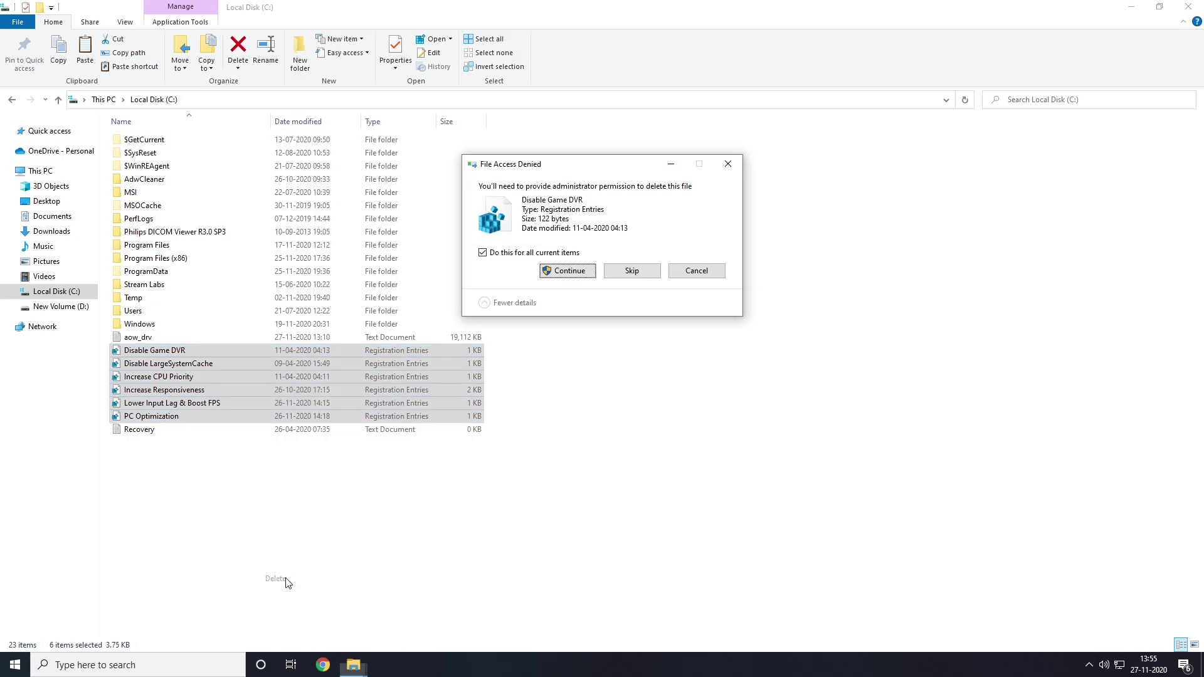
left_click(556, 275)
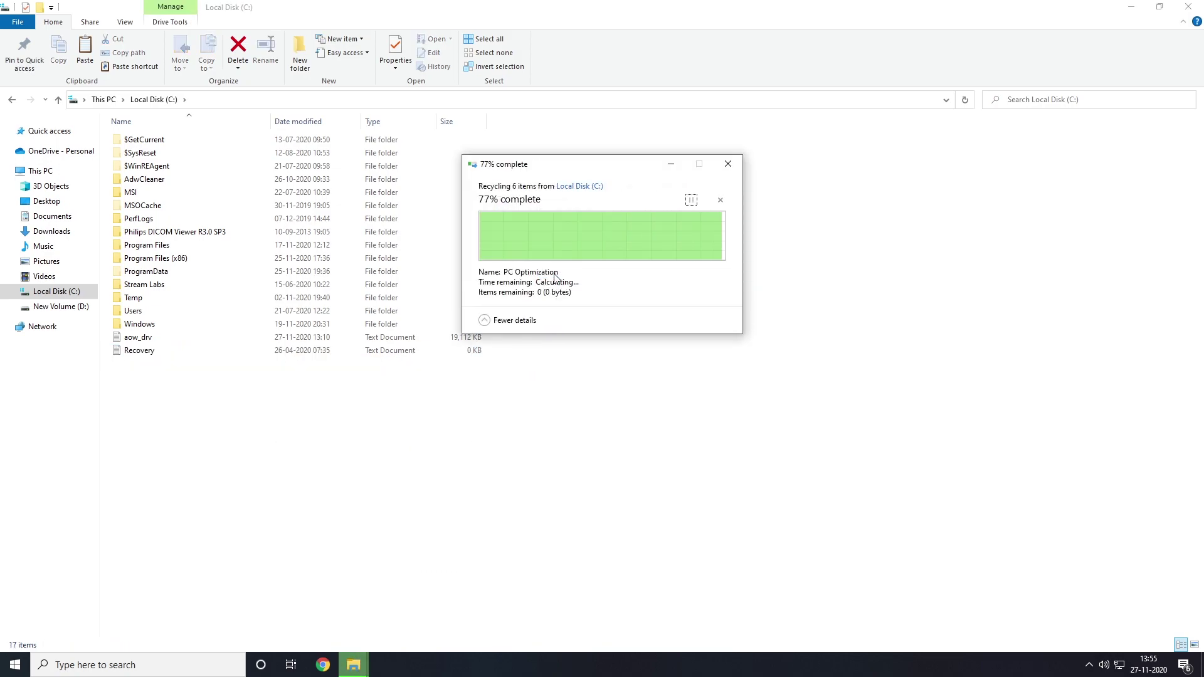
Return to the pack's main folder and launch the ccsetup574 installer from Programs > CCleaner.
left_click(10, 100)
left_click(10, 102)
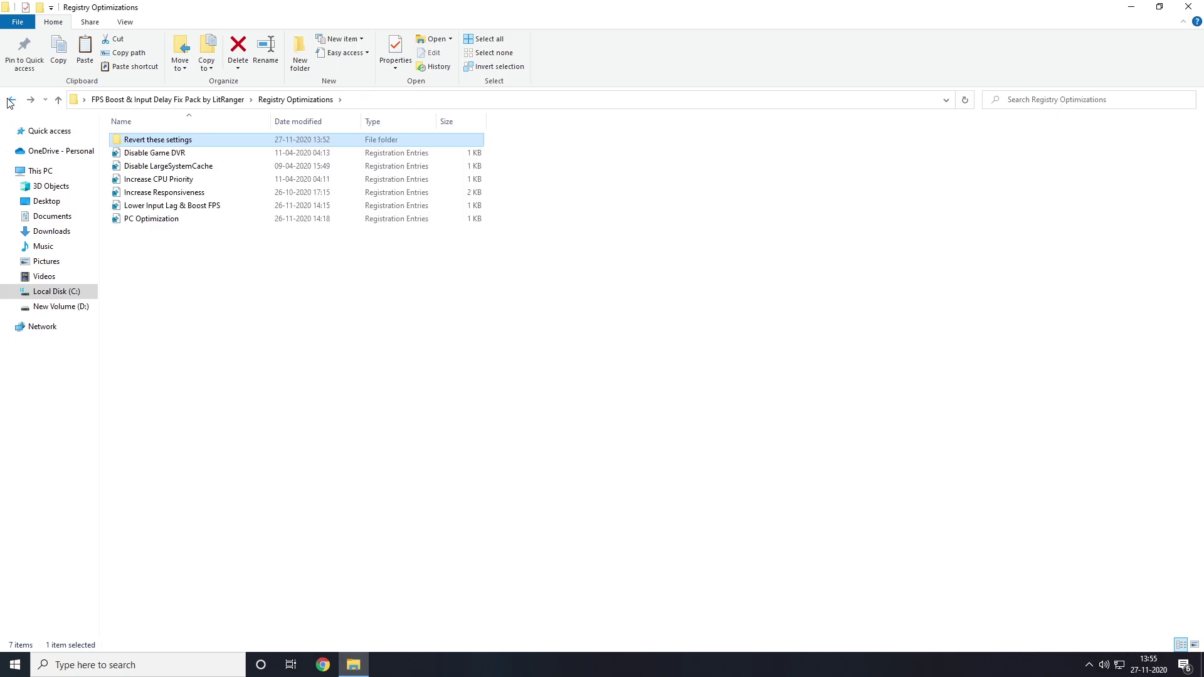
left_click(10, 102)
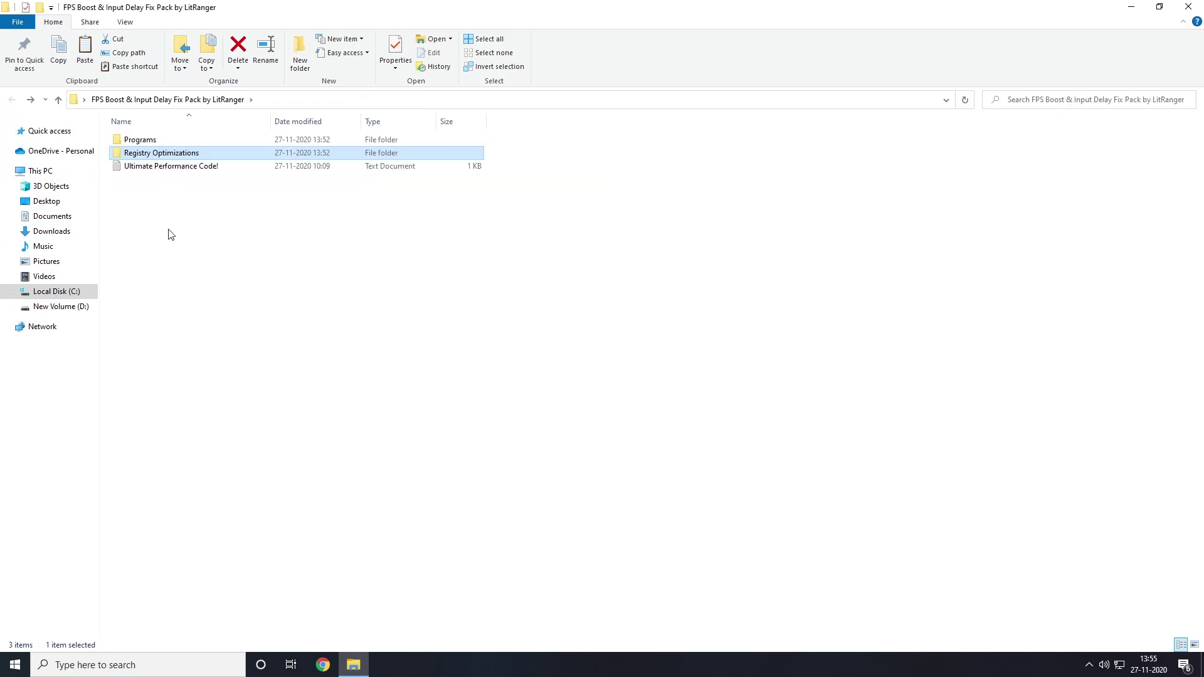
double_click(150, 140)
left_click(154, 141)
double_click(155, 142)
left_click(154, 149)
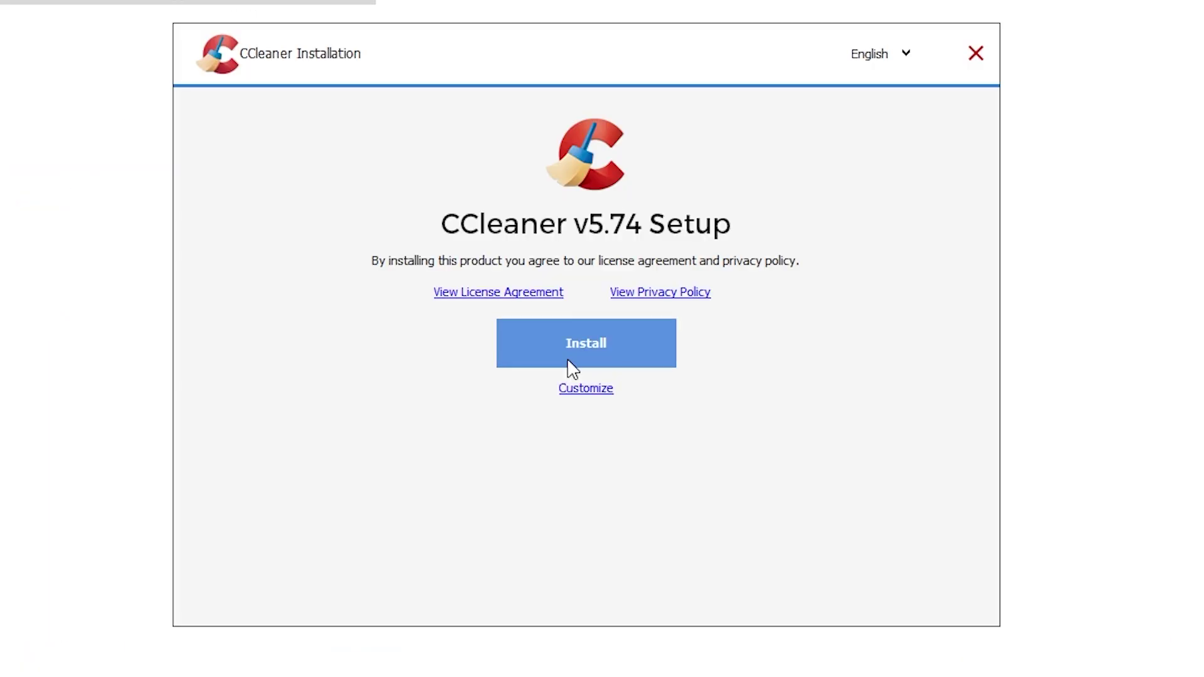
Install CCleaner v5.74, declining the Avast SecureLine VPN offer, and run it without viewing the release notes.
left_click(578, 345)
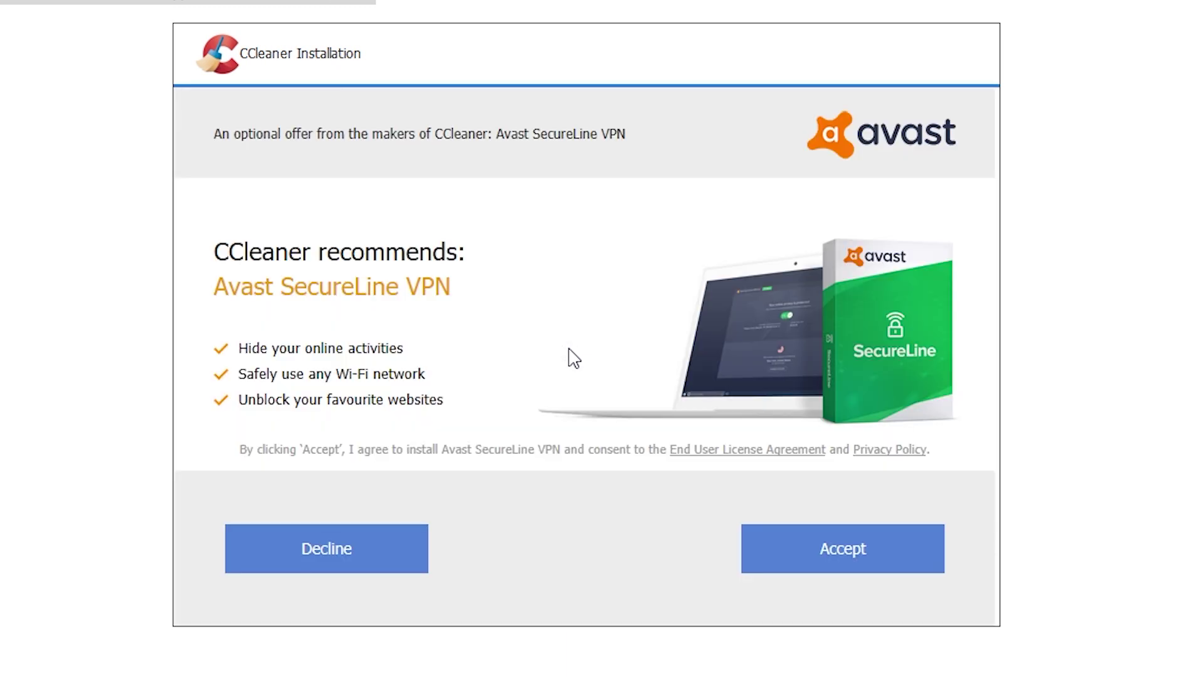
left_click(321, 551)
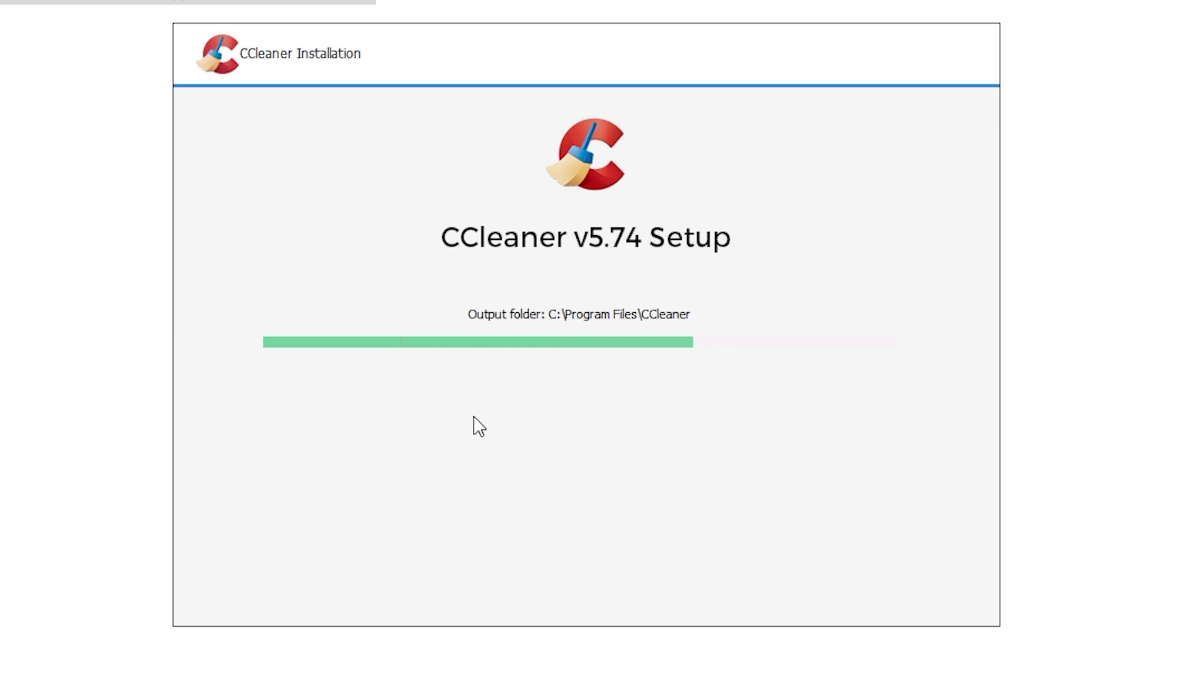
left_click(531, 390)
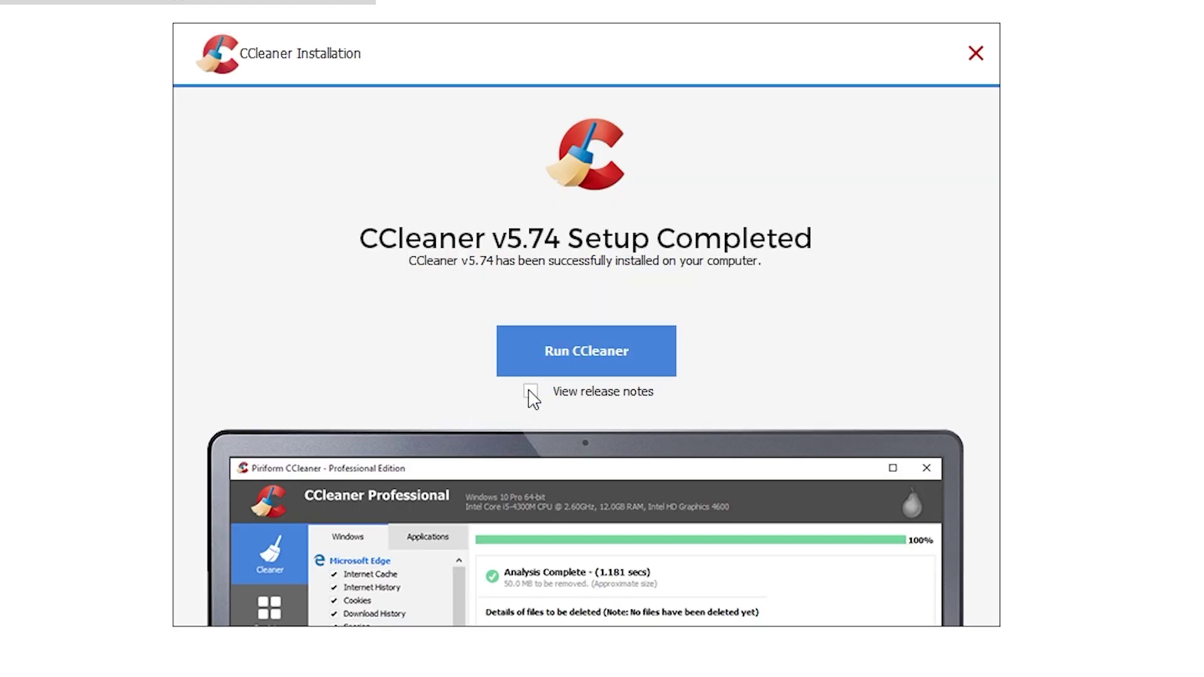
left_click(587, 360)
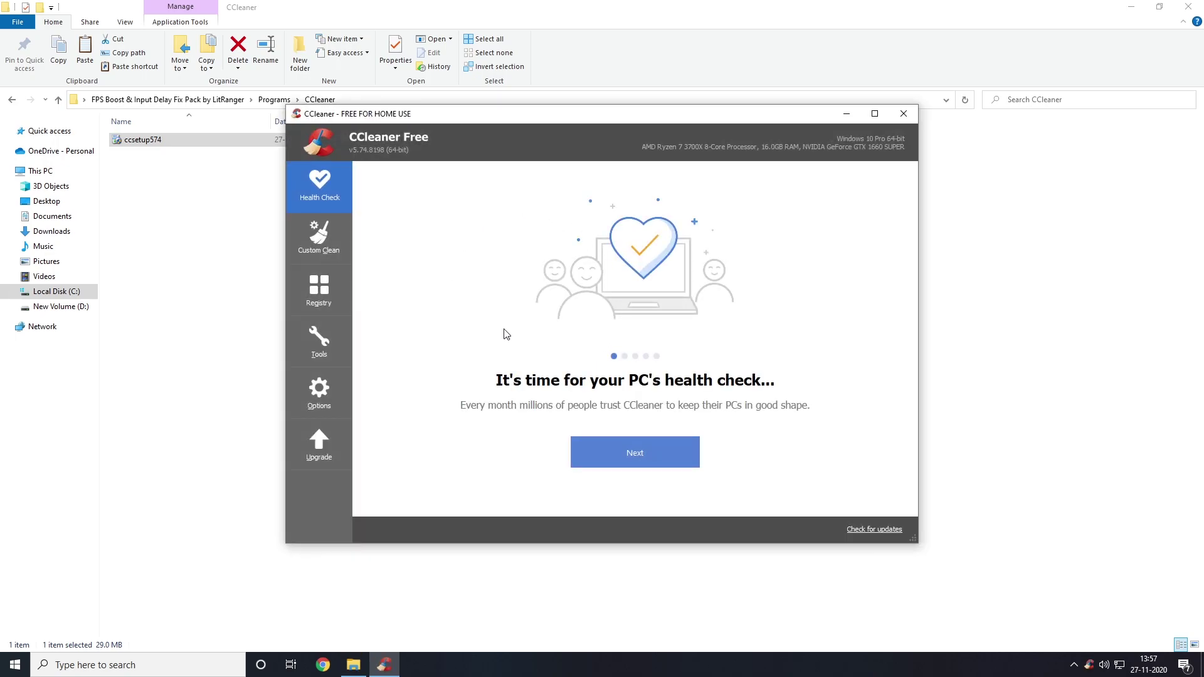
Review the Custom Clean items for Windows and applications, and exclude RegEdit from the application items.
left_click(318, 242)
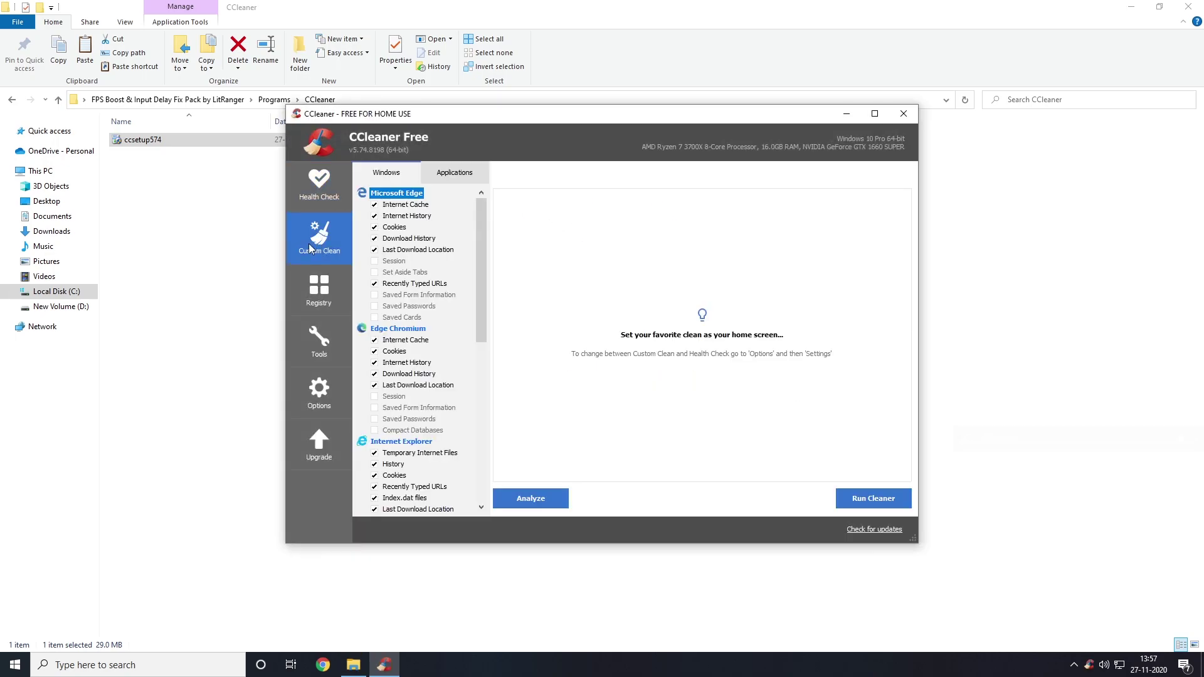
left_click_drag(476, 273, 489, 464)
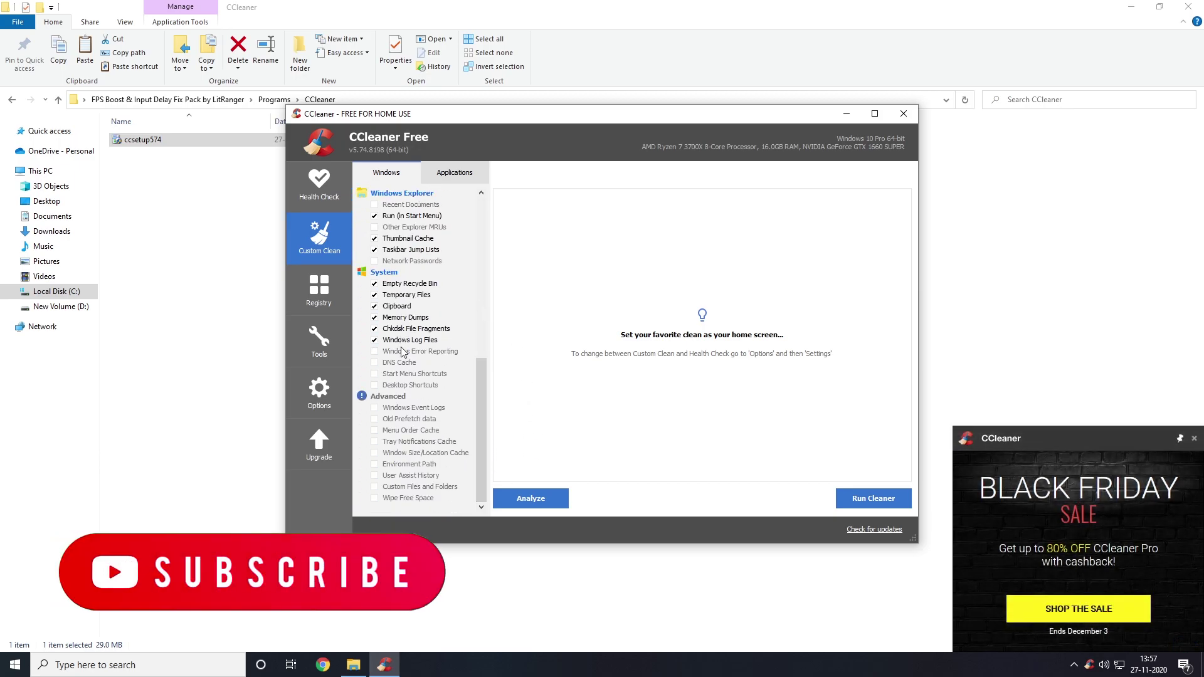
left_click_drag(476, 390, 480, 227)
left_click(443, 174)
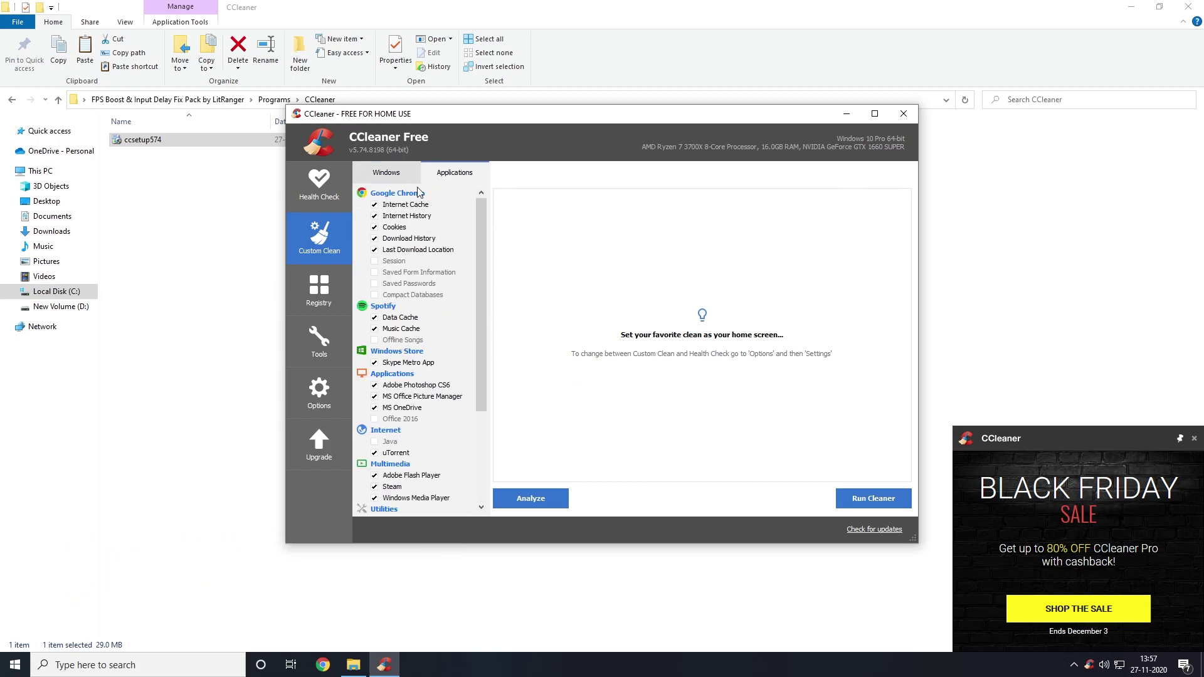
left_click_drag(477, 241, 480, 338)
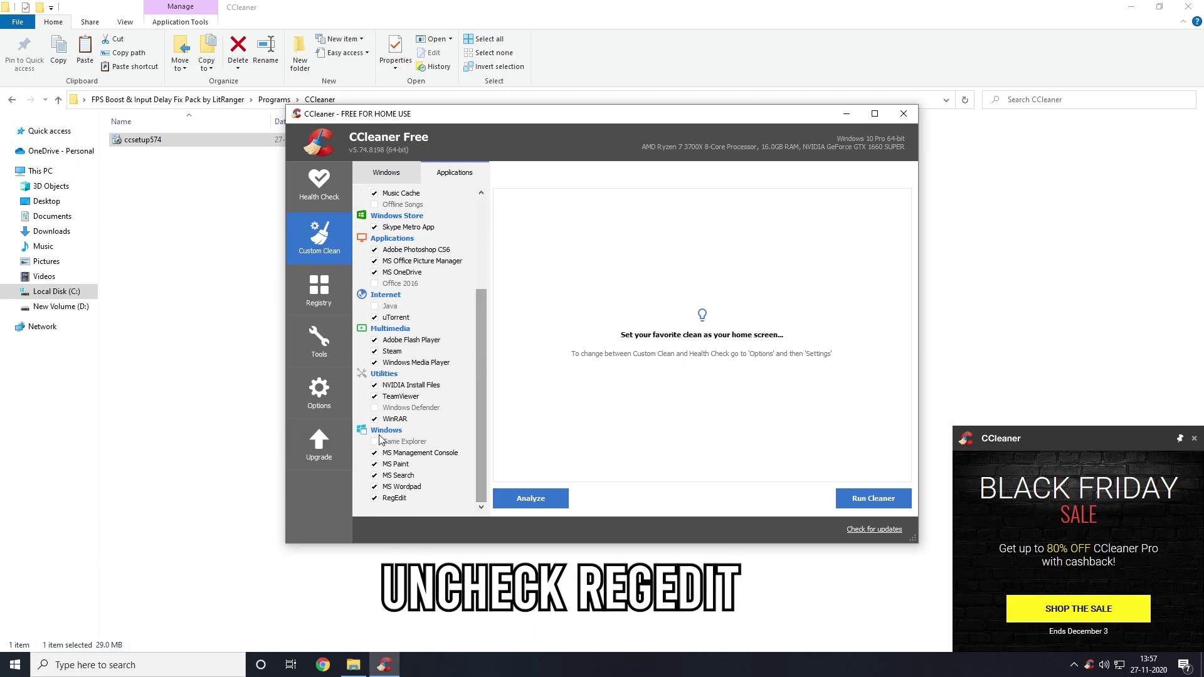
left_click(375, 499)
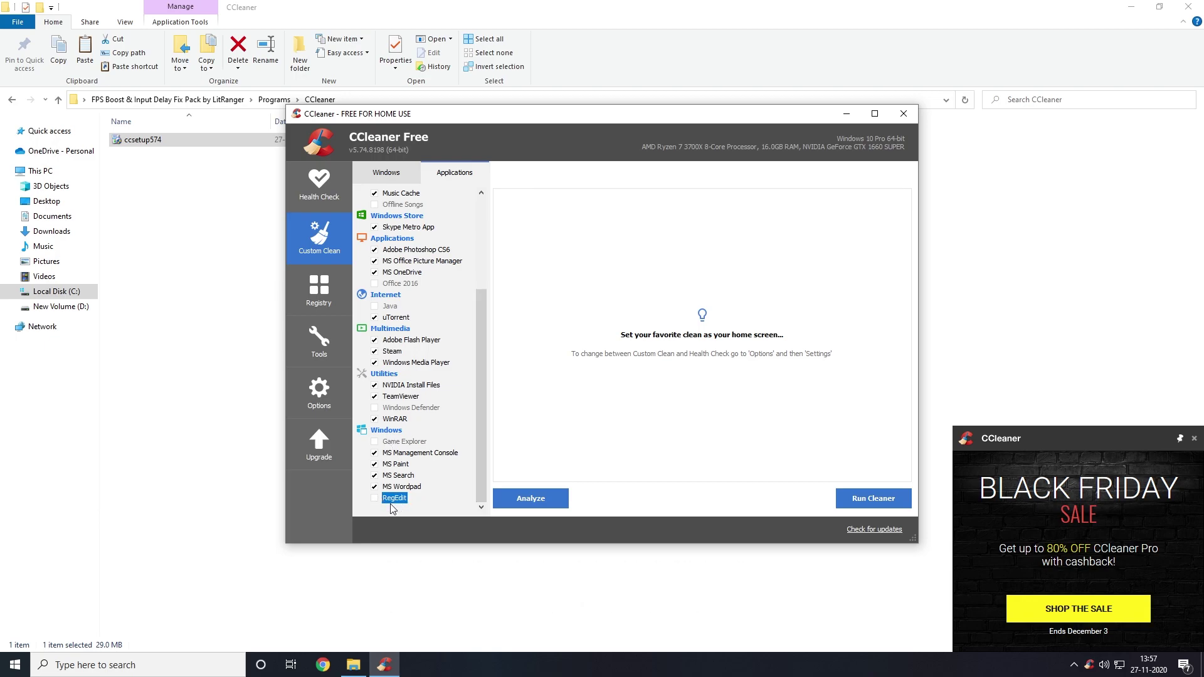
Analyze the selected Custom Clean items, dismiss the sale advert and run the cleaner to delete the files found.
left_click(524, 498)
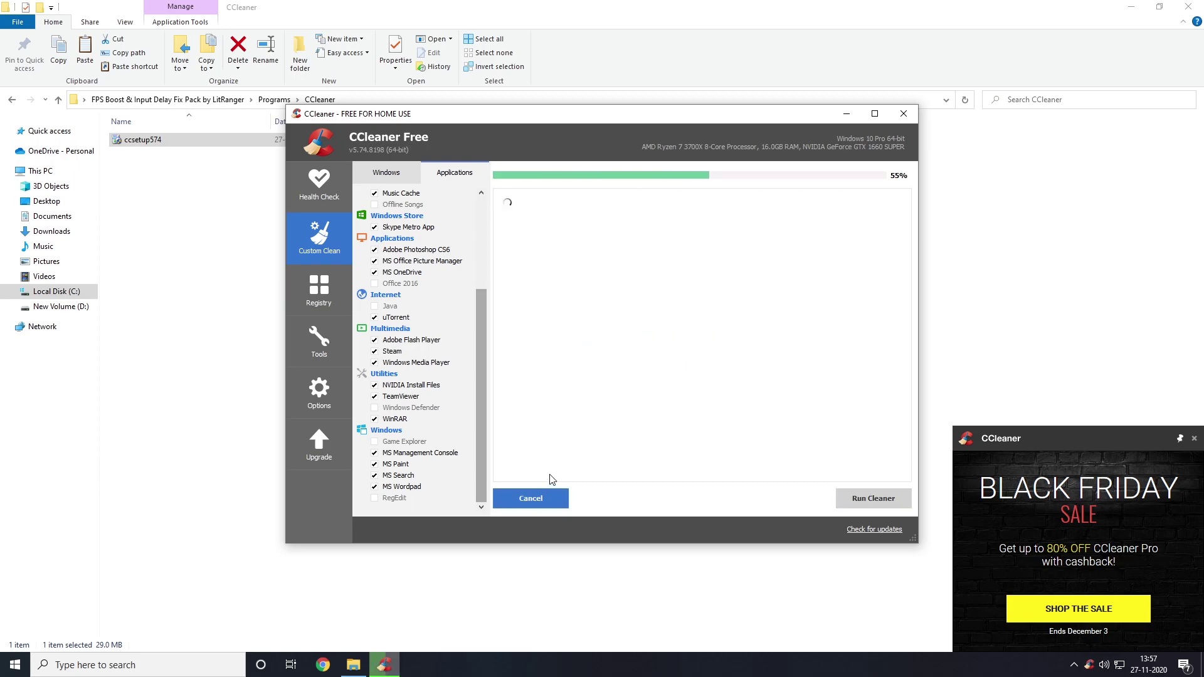
left_click(1194, 439)
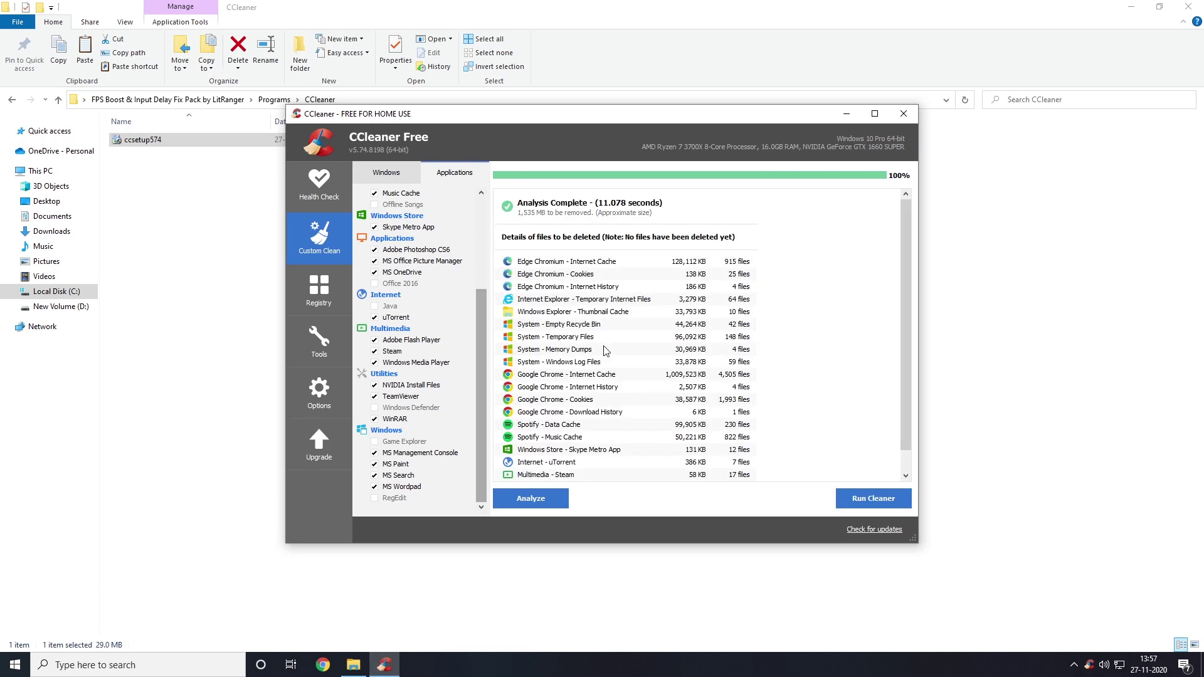
left_click(875, 500)
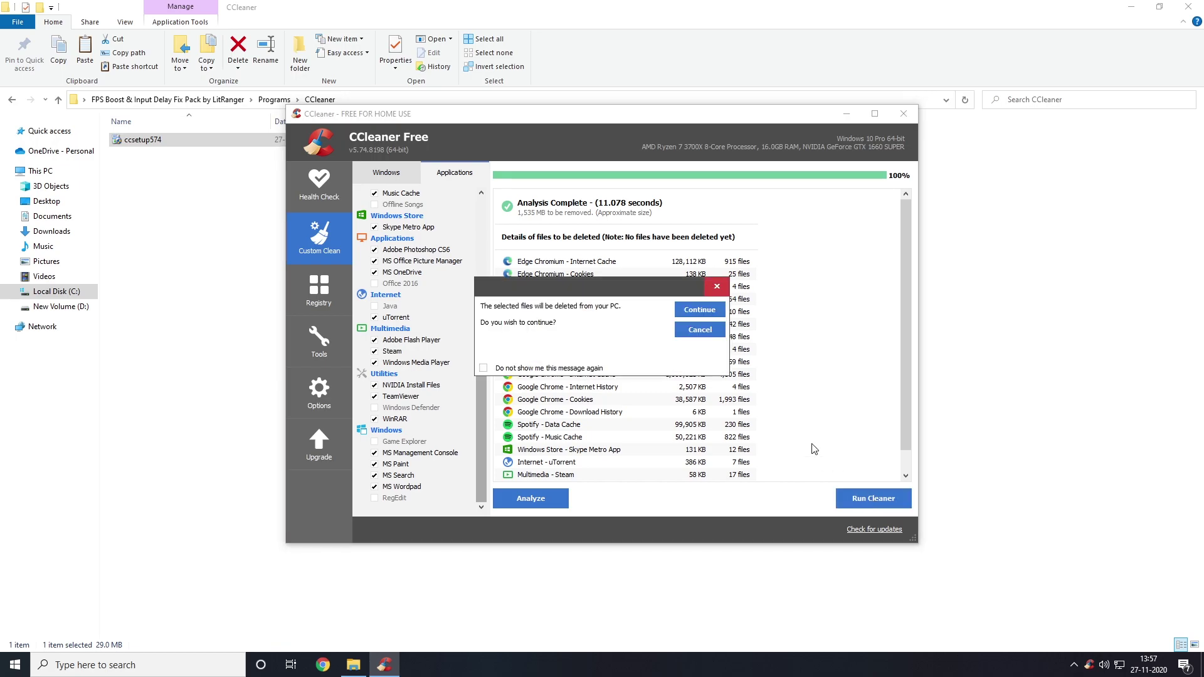
left_click(703, 310)
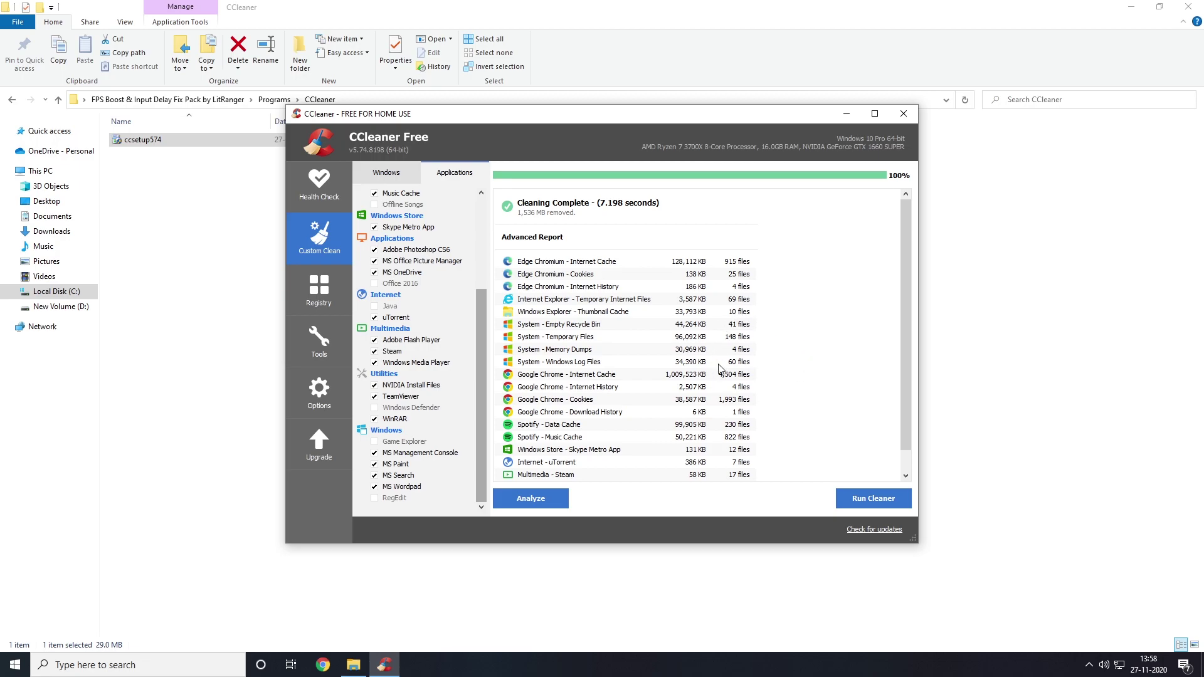
scroll(727, 361, "down", 1)
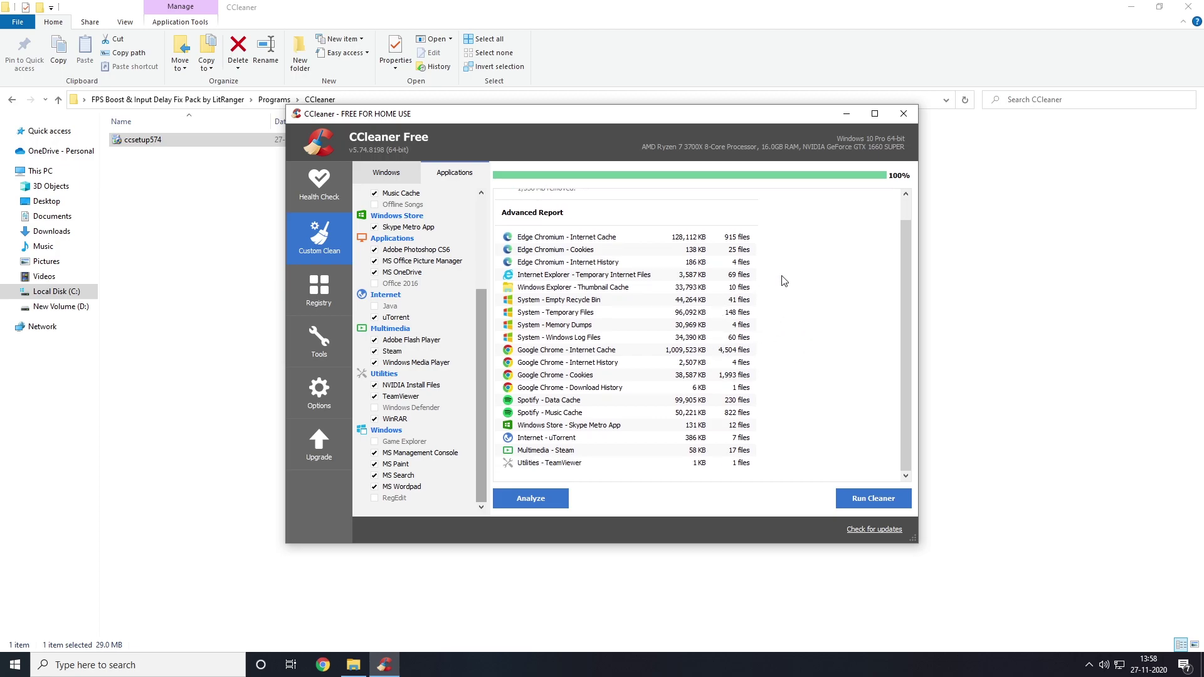
Close CCleaner and dismiss its Smart Cleaning notification.
left_click(903, 114)
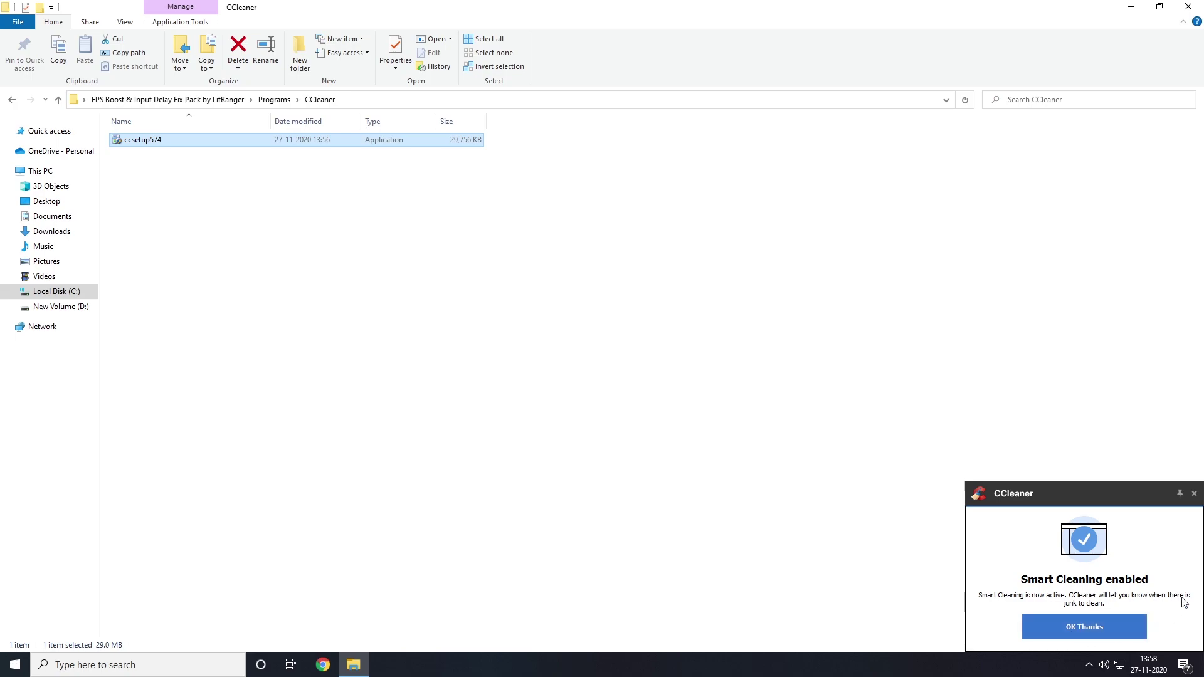
left_click(1194, 495)
left_click(564, 339)
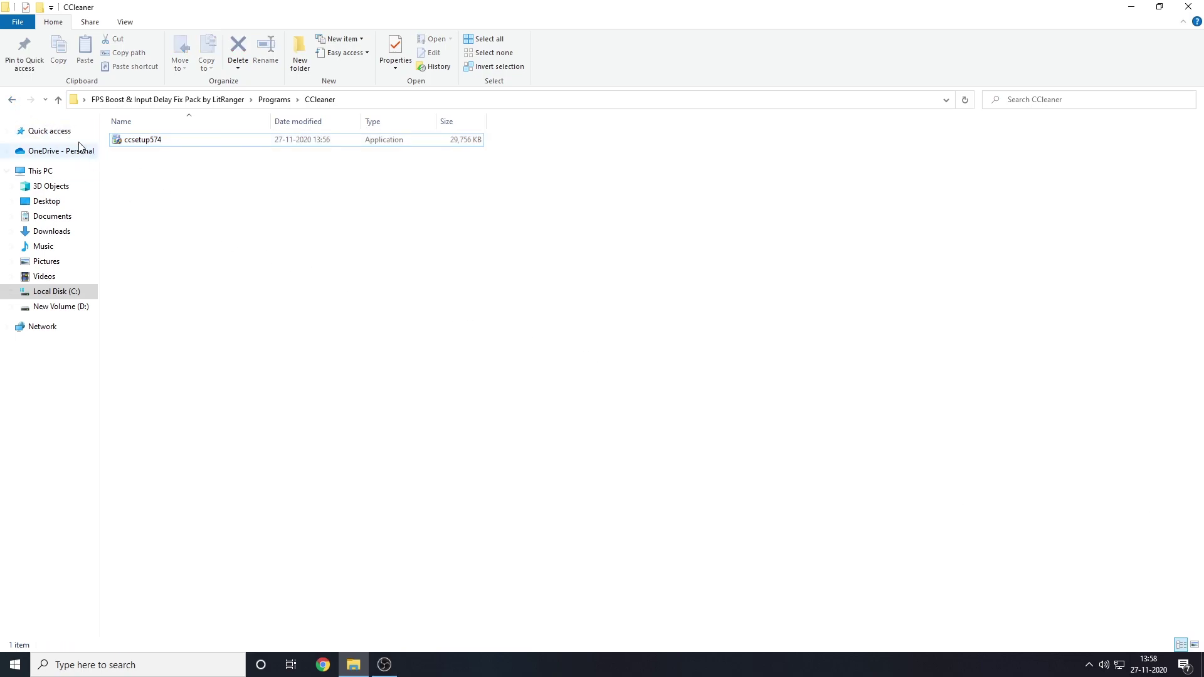
Open the Timers text file from the ISLC v1.0.2.2 folder of the pack's Programs.
left_click(14, 101)
left_click(133, 154)
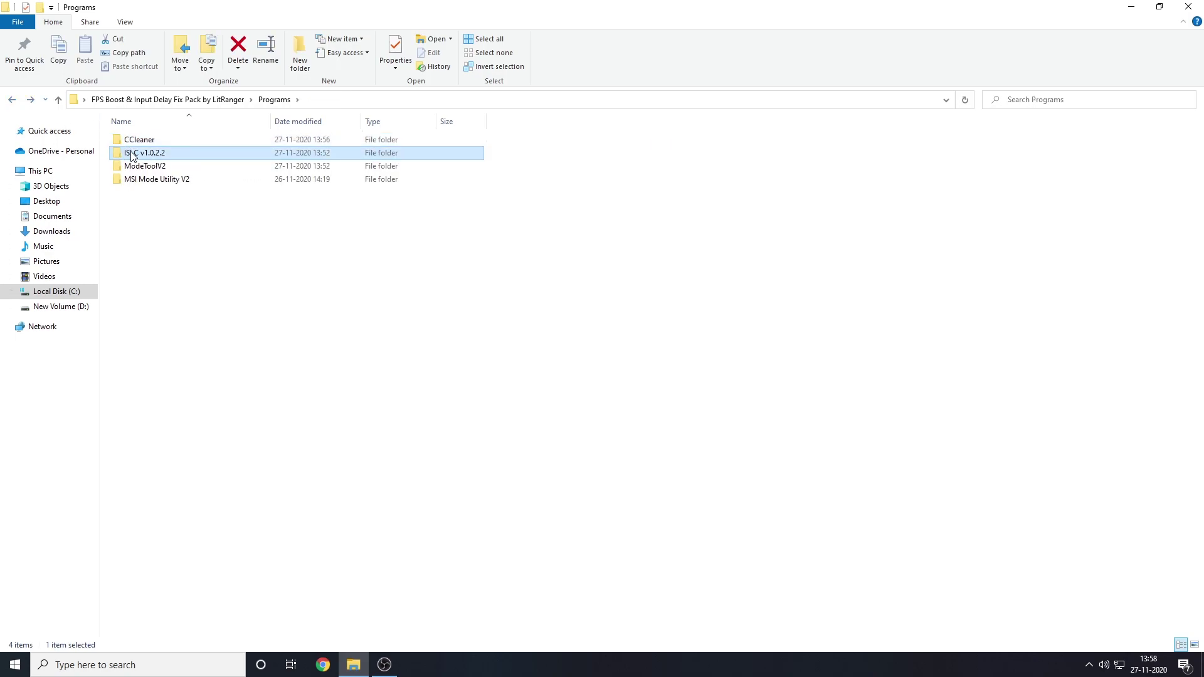
double_click(128, 157)
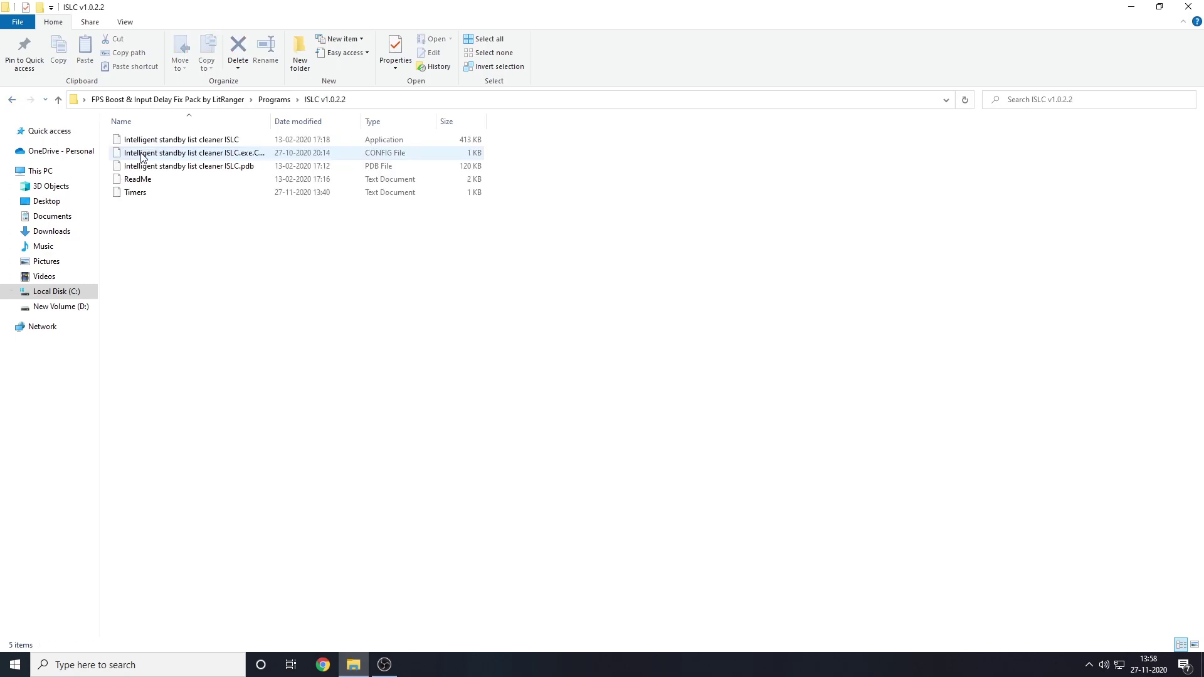
left_click(142, 195)
double_click(150, 199)
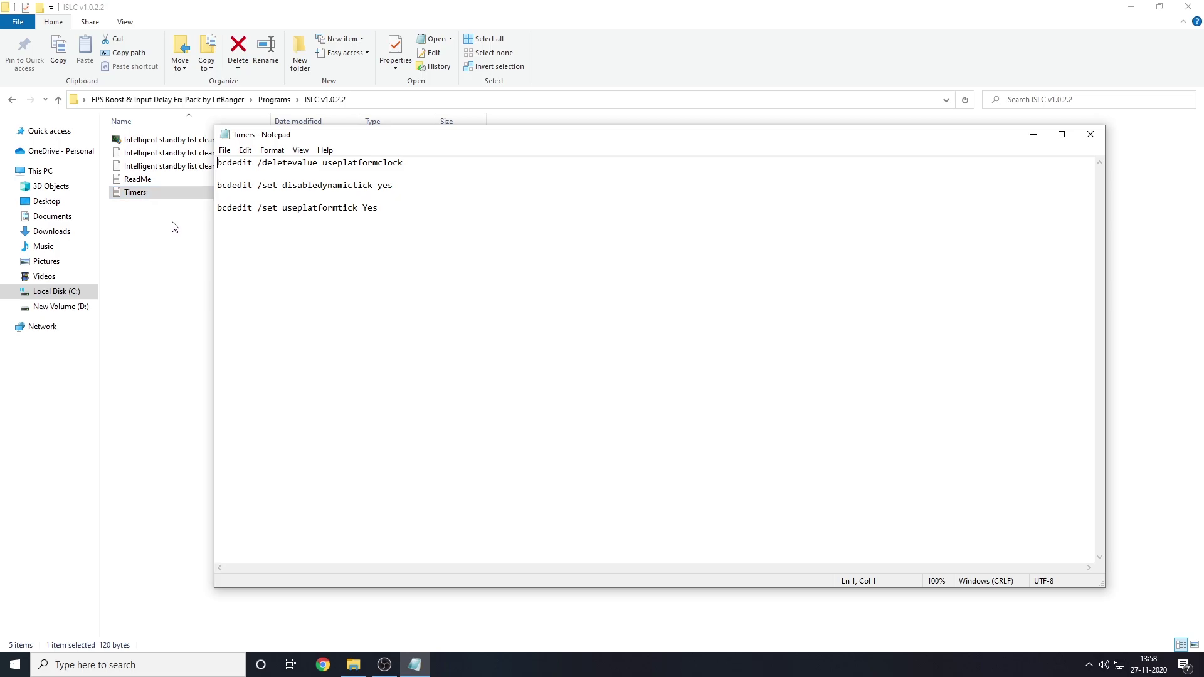
Search Windows for cmd and run Command Prompt as administrator.
left_click(163, 664)
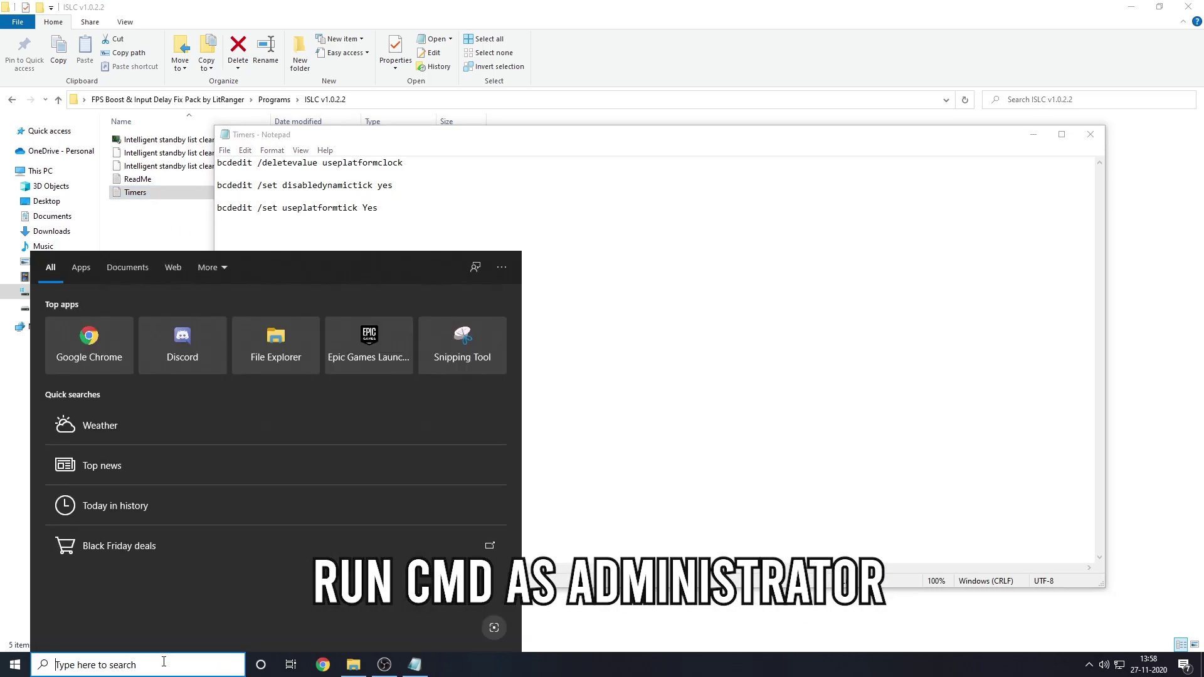
type("cmd")
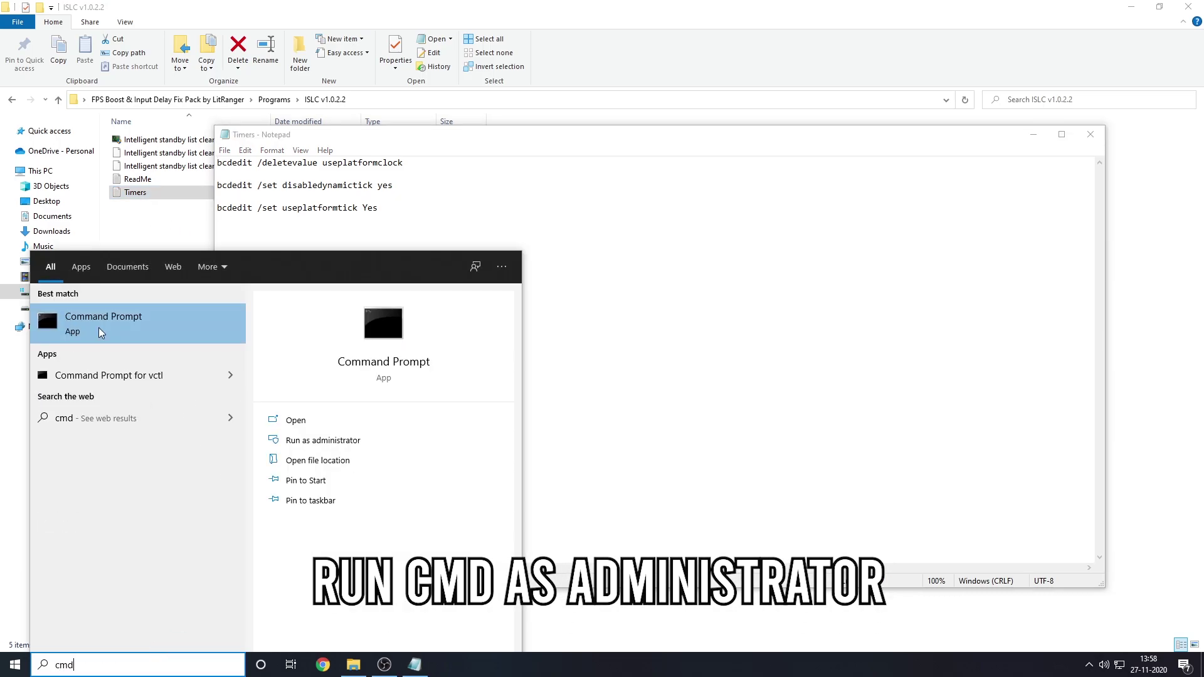
left_click(301, 441)
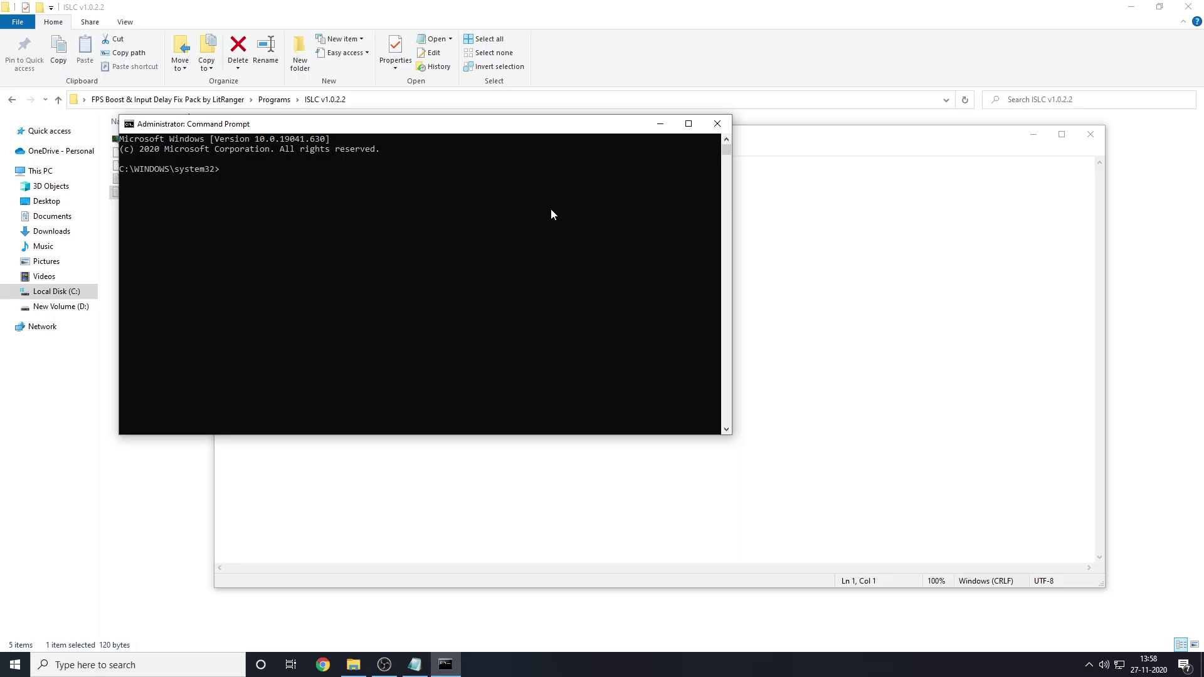
Copy all three bcdedit commands from the Timers file and run them in the administrator Command Prompt.
left_click(773, 208)
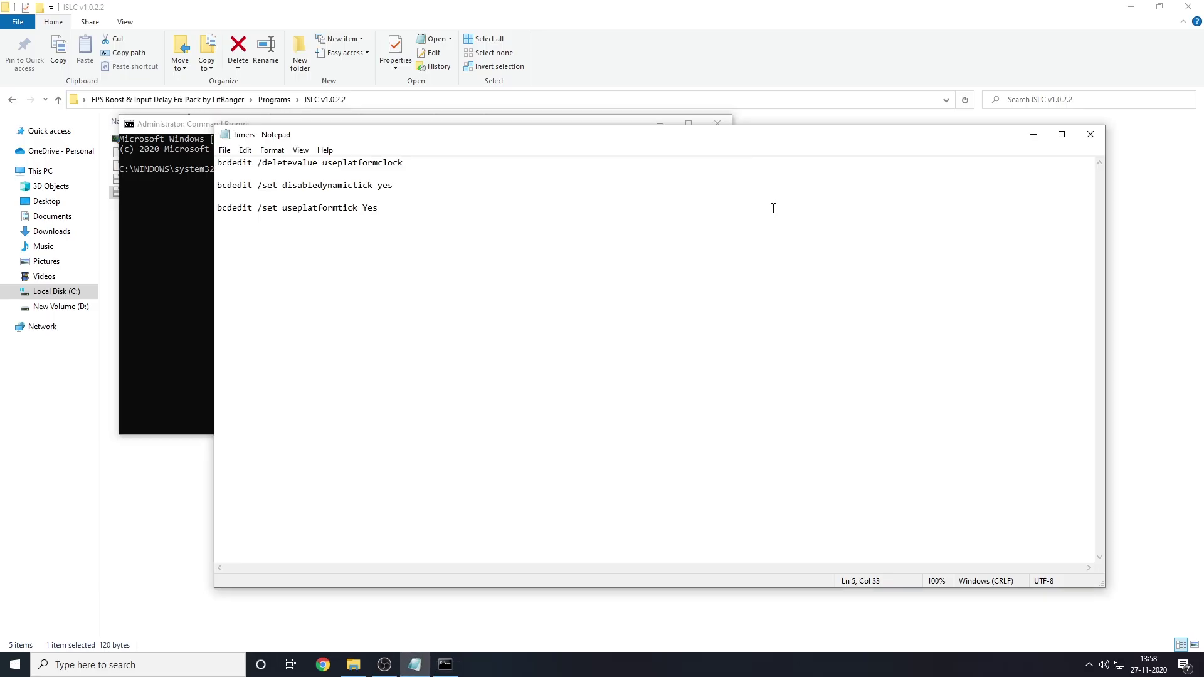
left_click_drag(431, 205, 208, 160)
right_click(279, 162)
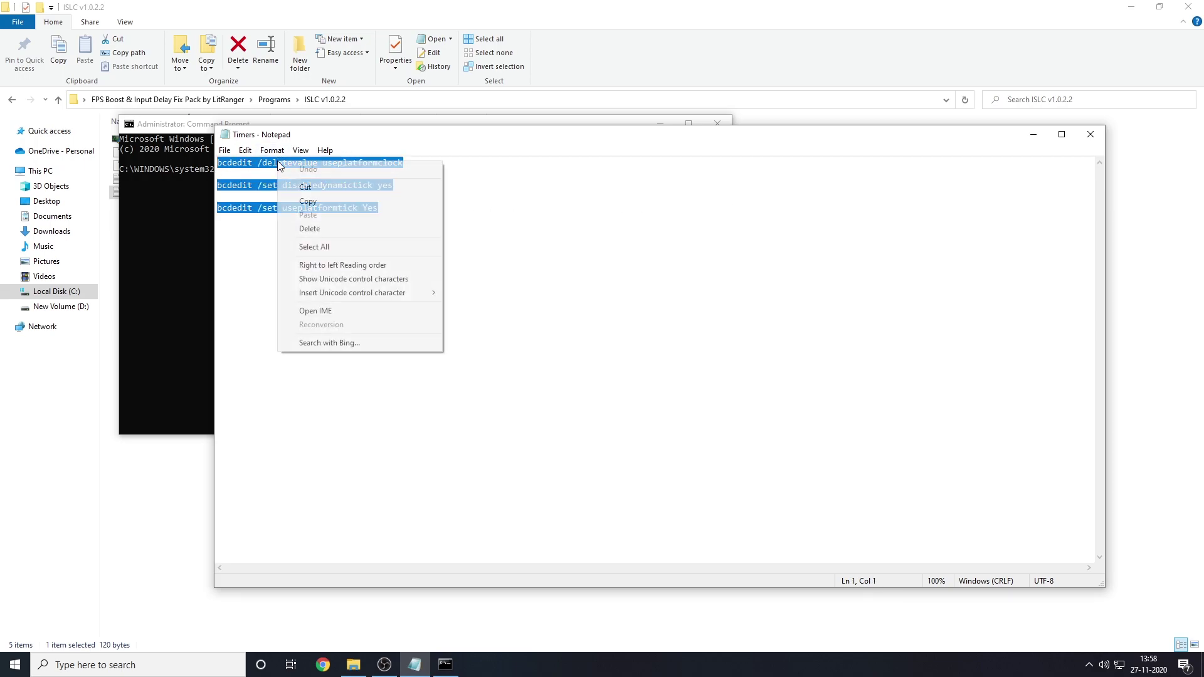
left_click(325, 202)
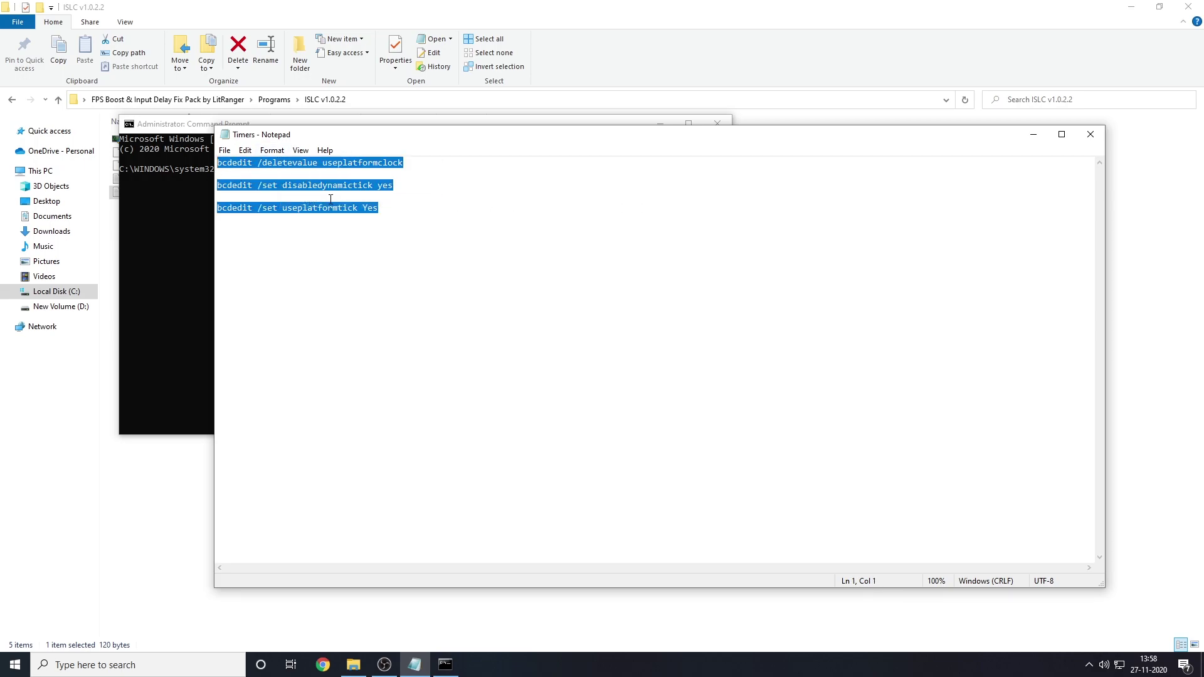
left_click(176, 127)
right_click(244, 166)
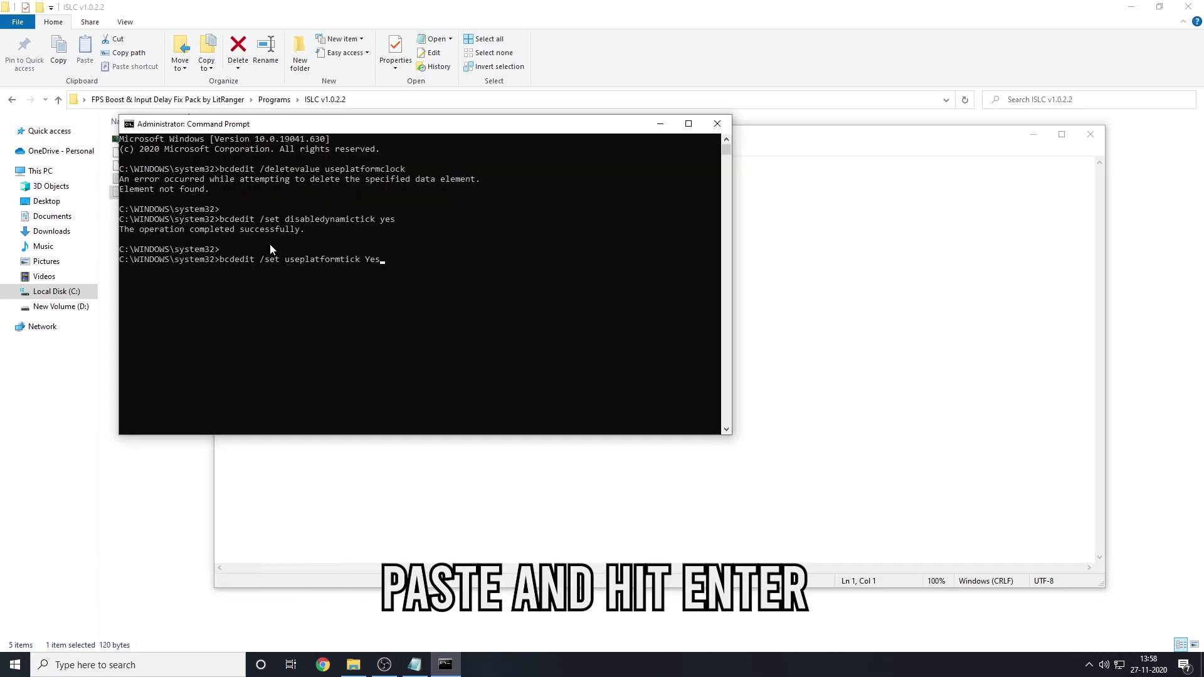
key("Return")
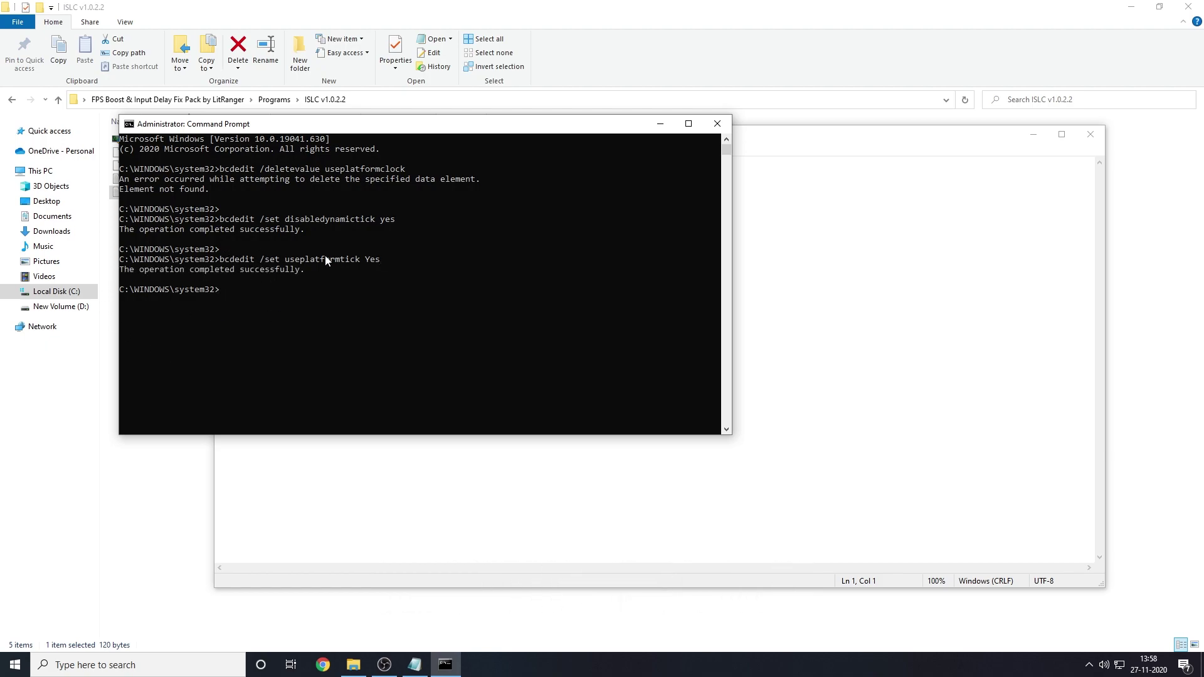
Close Command Prompt and the Timers file, and launch Intelligent standby list cleaner from the ISLC v1.0.2.2 folder.
left_click(718, 125)
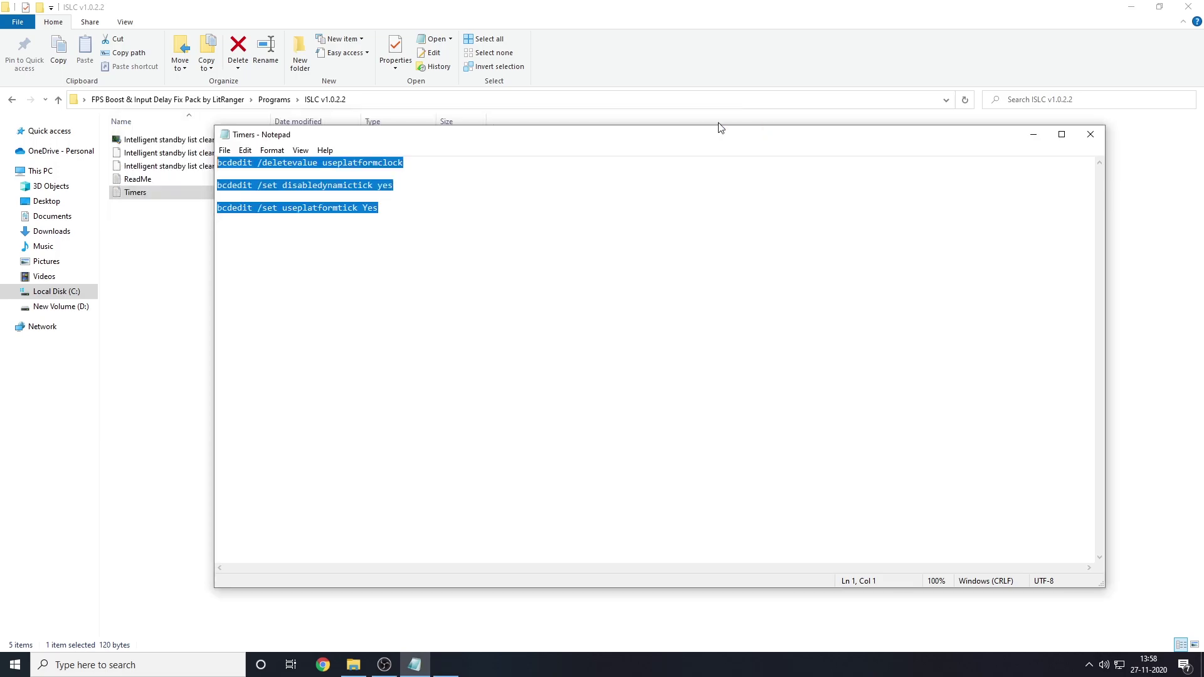
left_click(1090, 134)
double_click(213, 140)
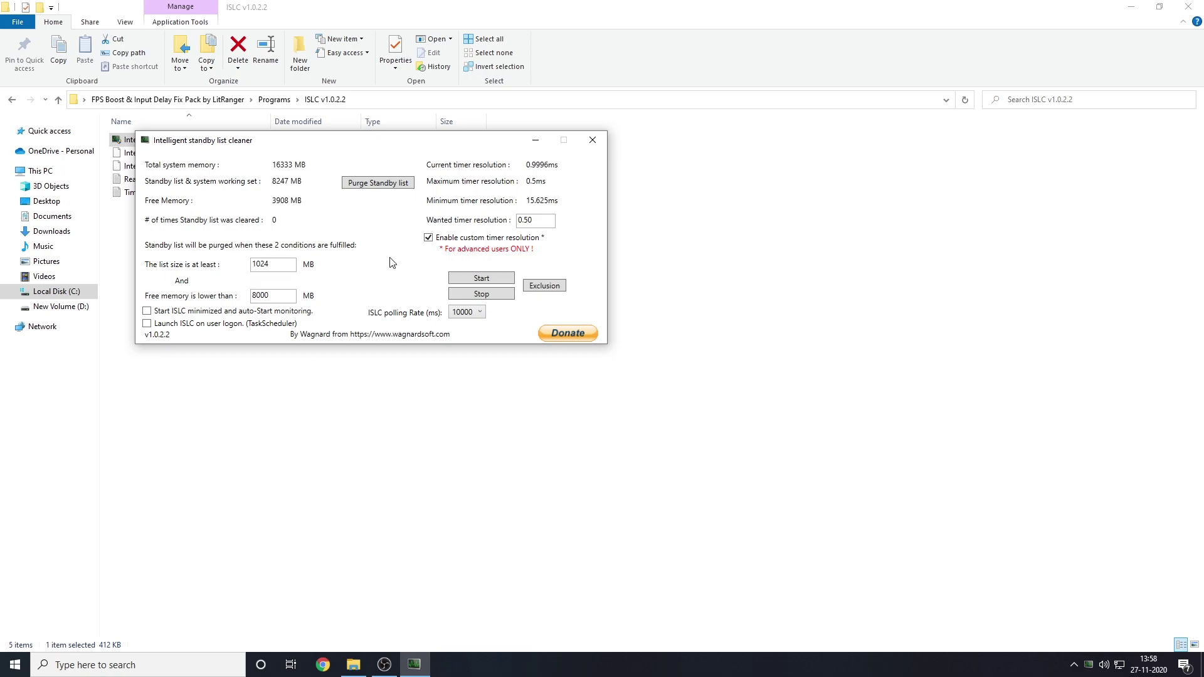
left_click_drag(333, 148, 560, 232)
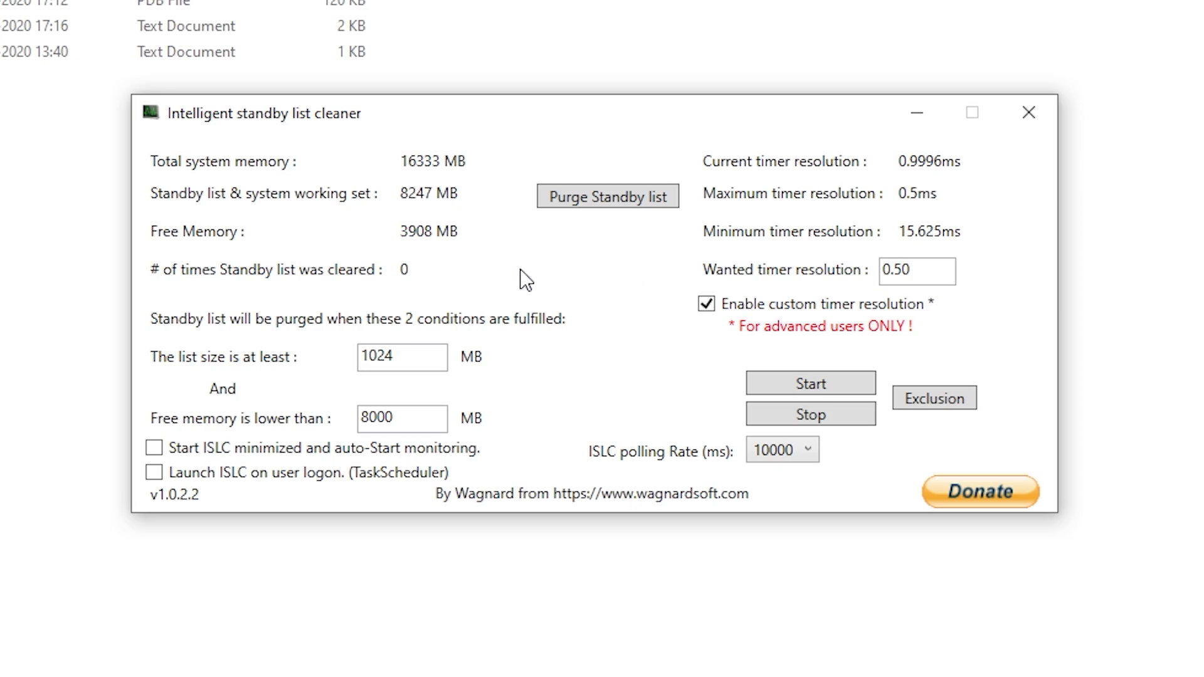
Set the purge conditions to list size 1024 MB and free memory 8000 MB, with an ISLC polling rate of 10000 ms.
double_click(362, 356)
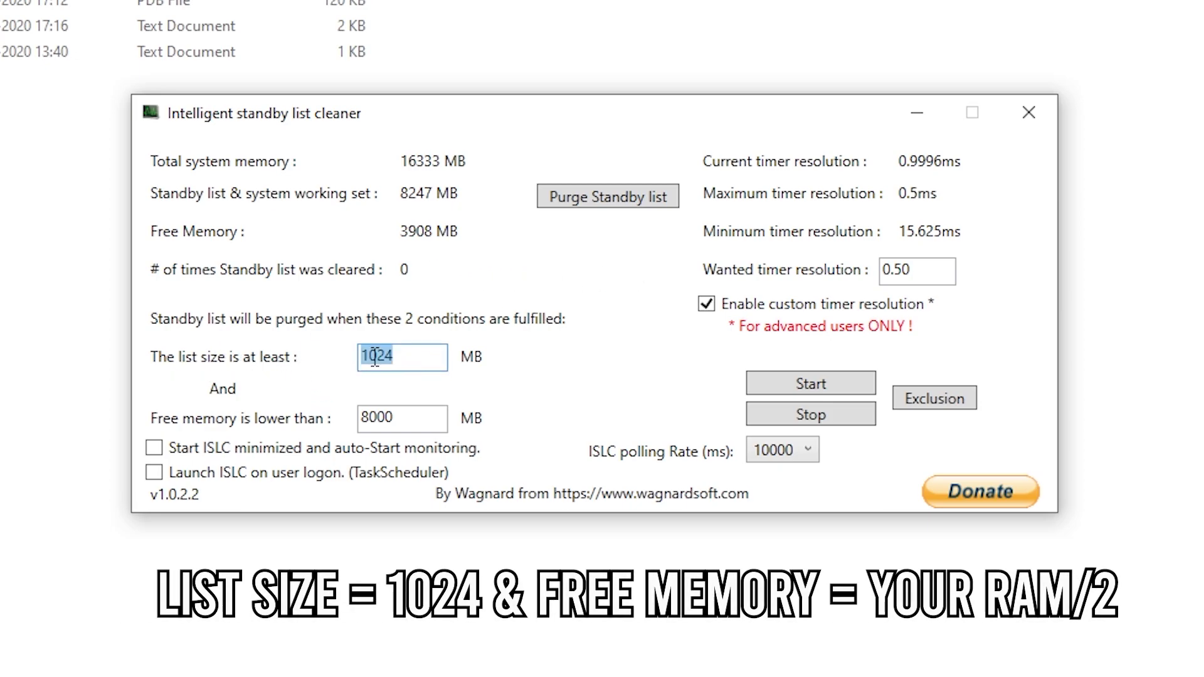
type("1024")
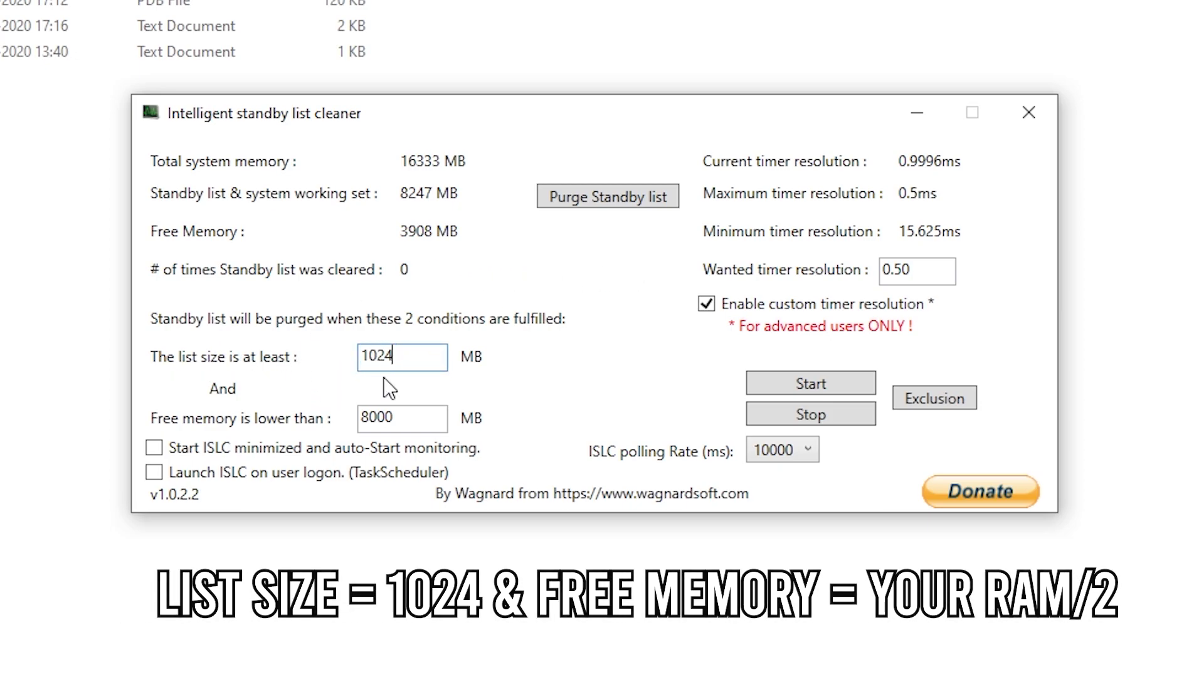
double_click(364, 418)
left_click(412, 420)
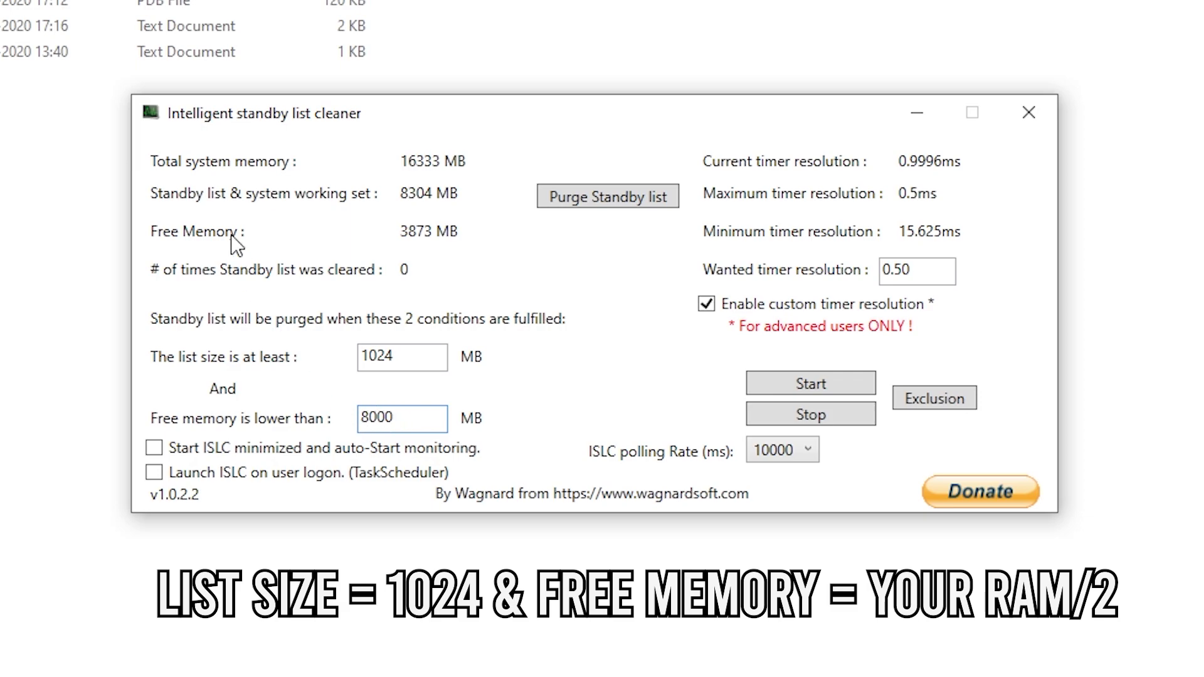
left_click_drag(409, 411, 352, 421)
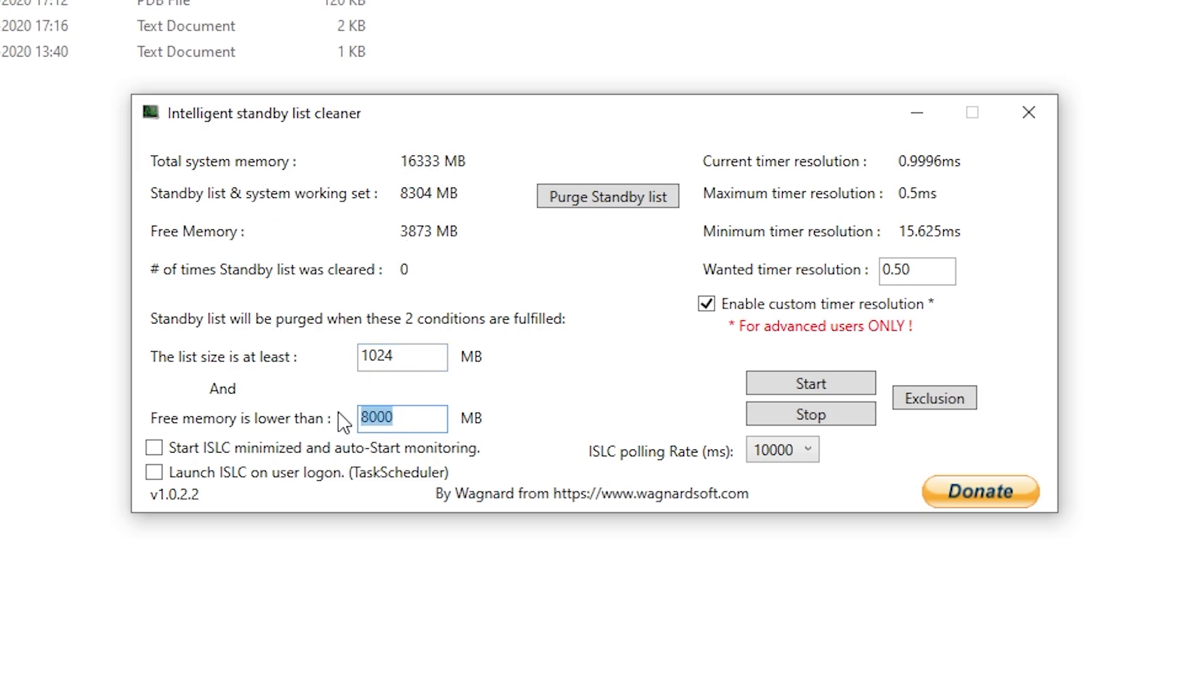
type("8")
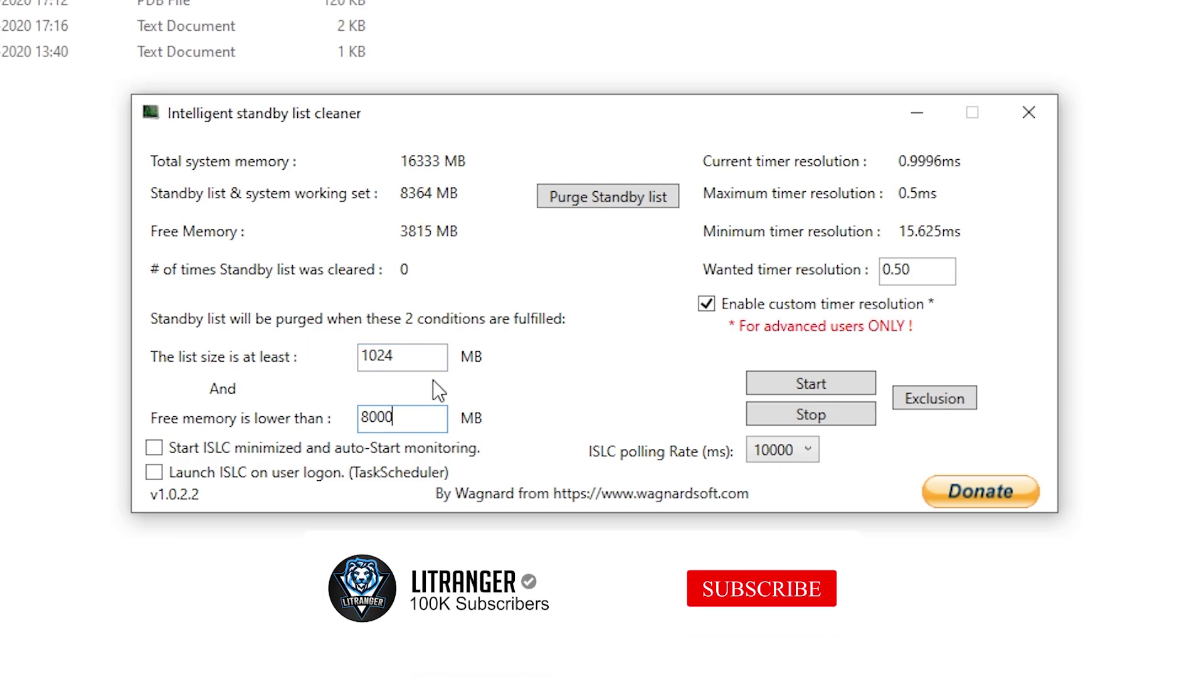
left_click(794, 451)
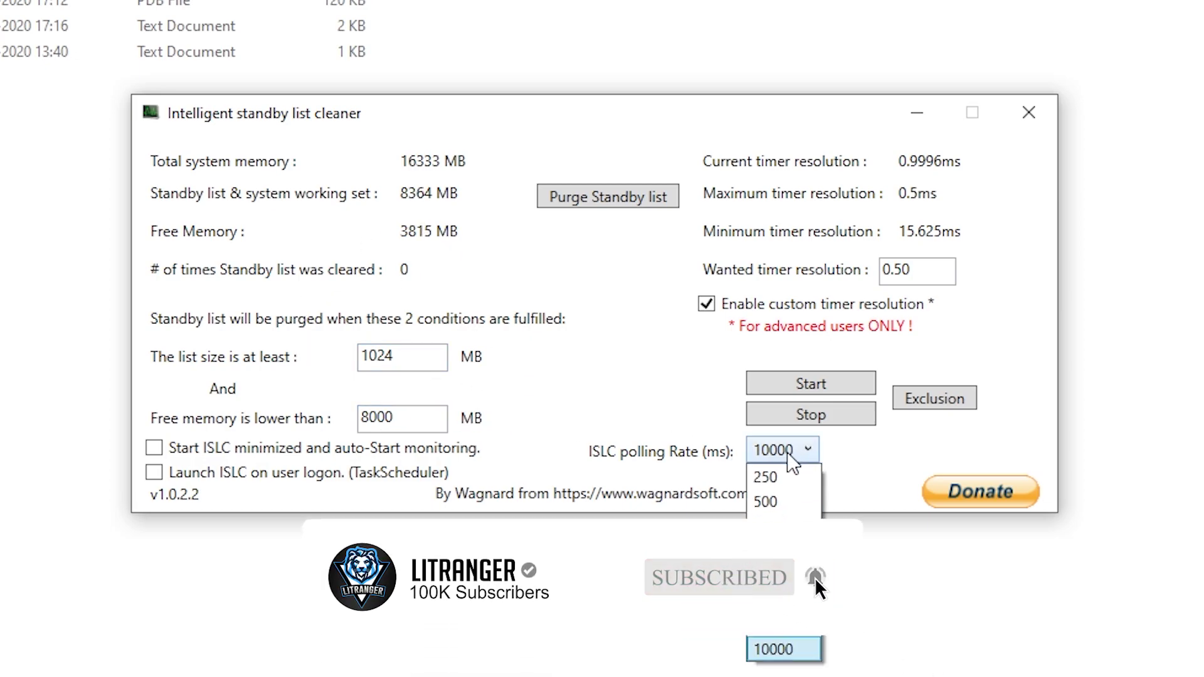
left_click(776, 648)
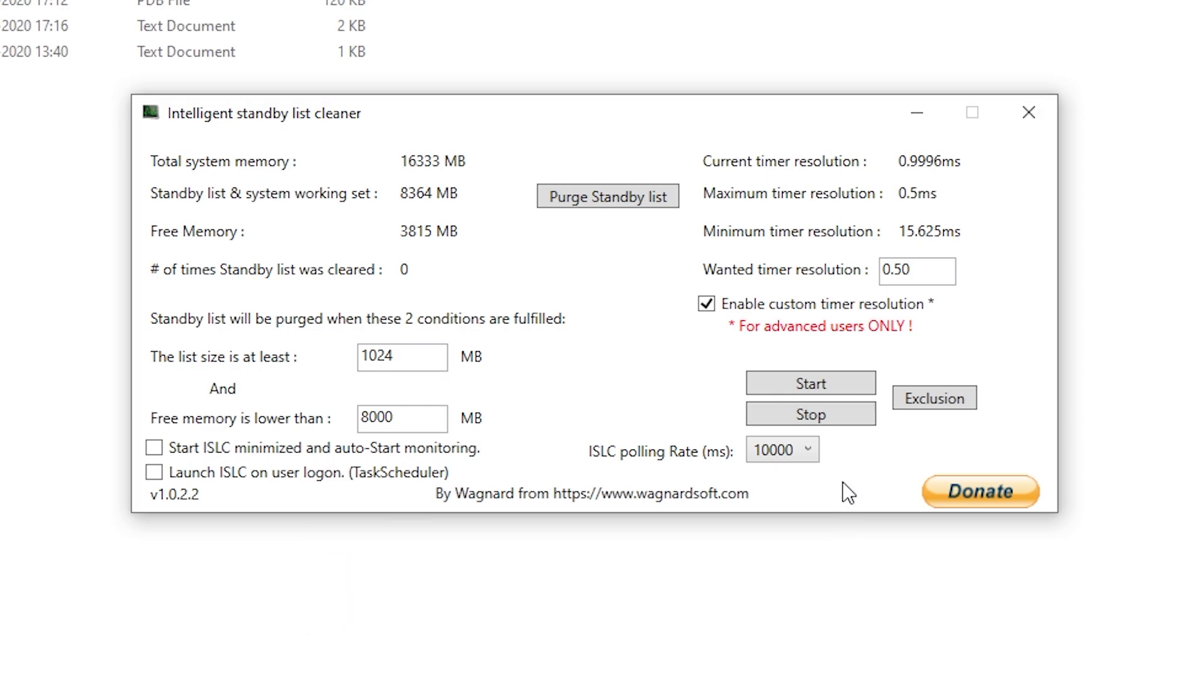
Enable the custom timer resolution with a wanted value of 0.50, and start ISLC monitoring with its window minimized.
left_click(715, 306)
left_click(718, 308)
left_click(901, 270)
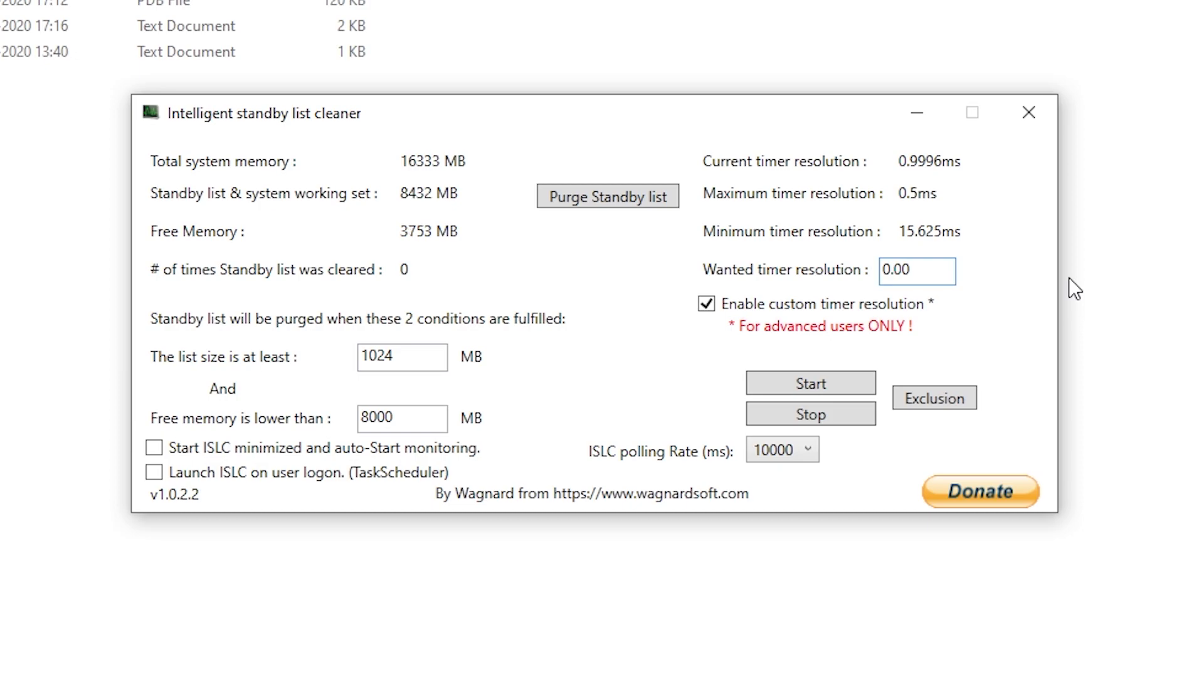
left_click_drag(935, 270, 844, 279)
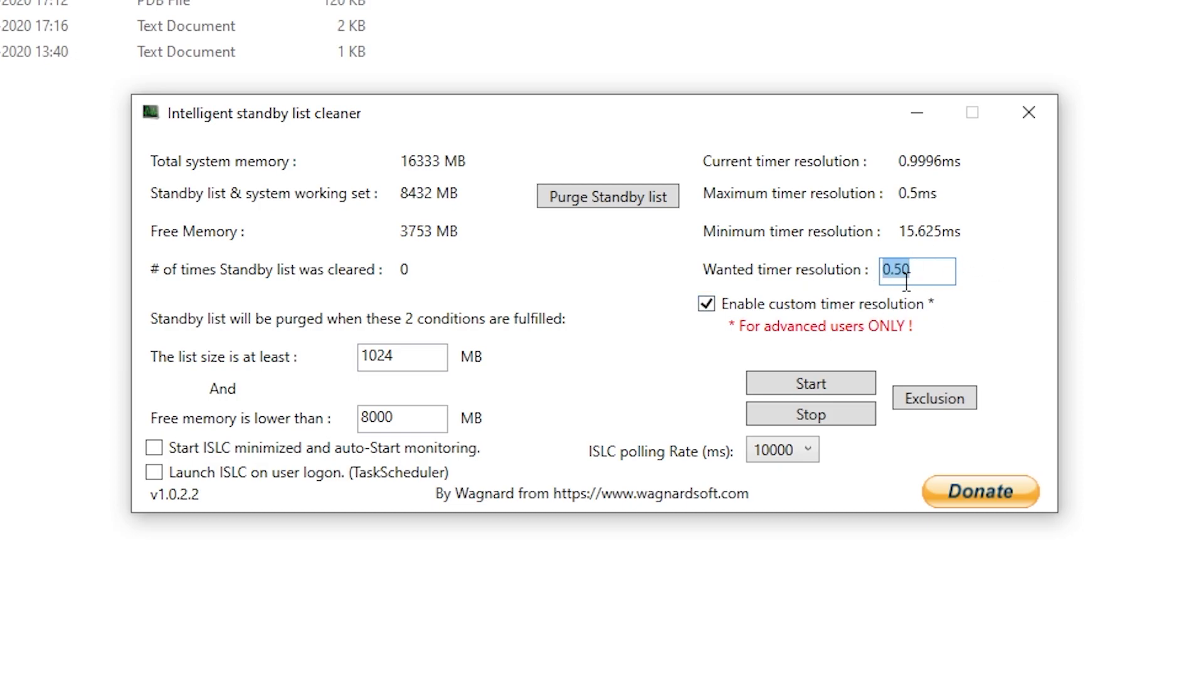
left_click(797, 381)
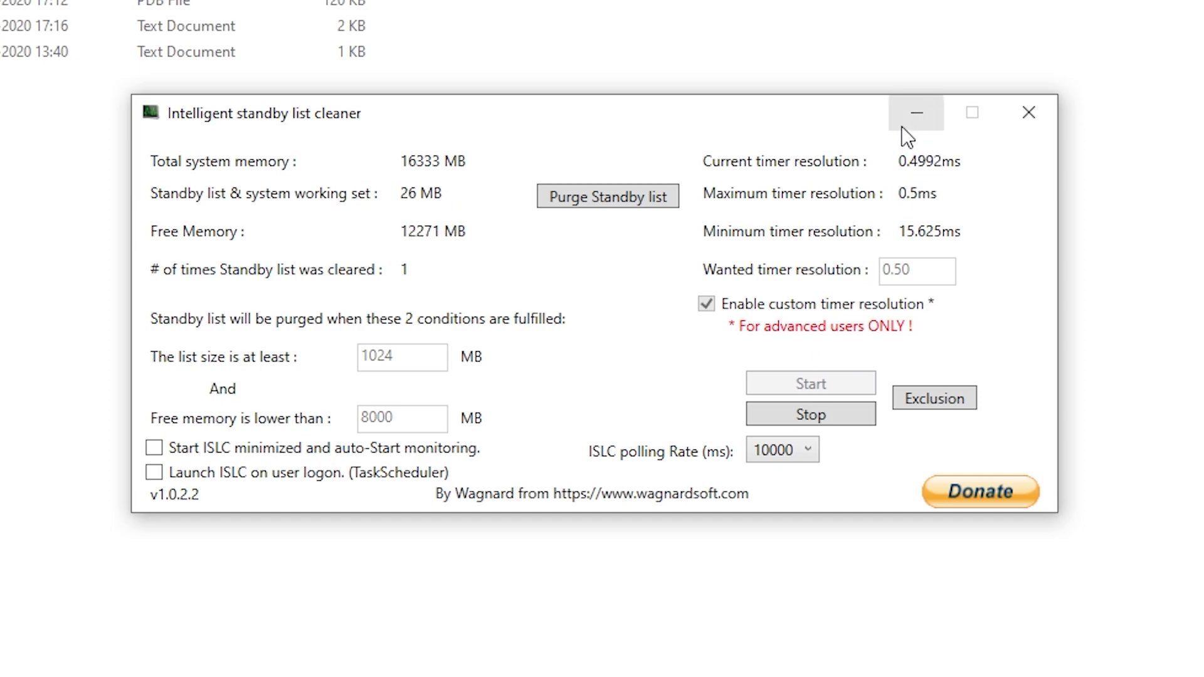
left_click(916, 111)
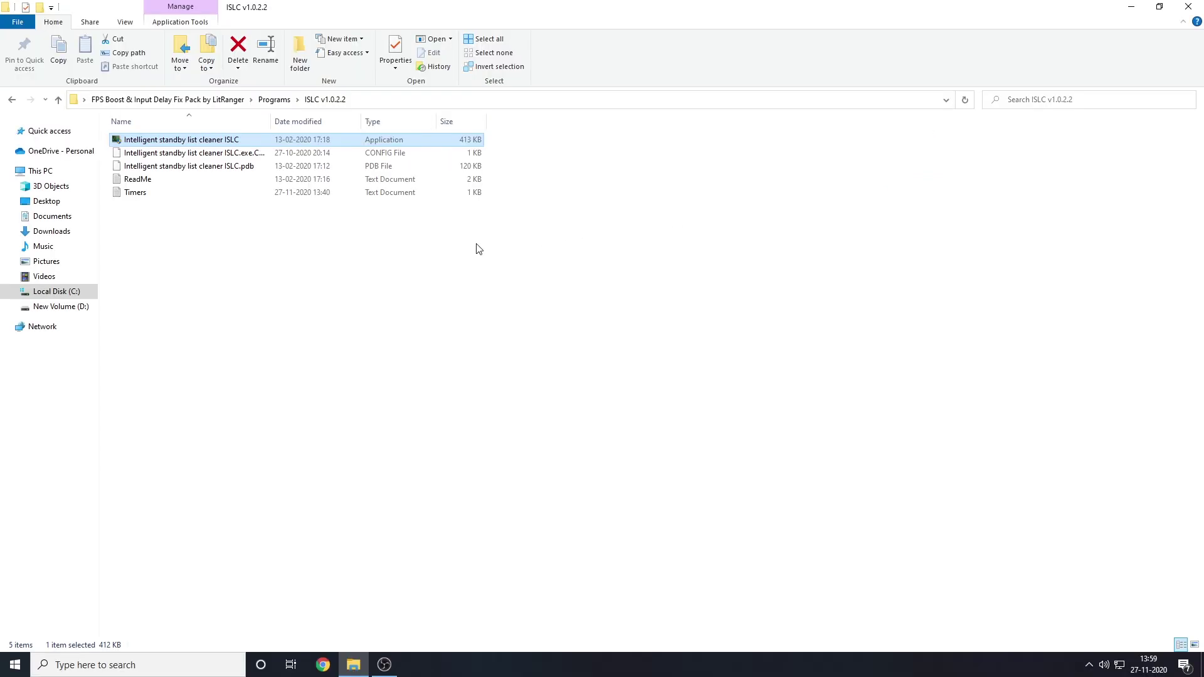
Run MSI Mode Utility v2 as administrator from the ModeToolV2 folder of the pack's Programs.
left_click(12, 102)
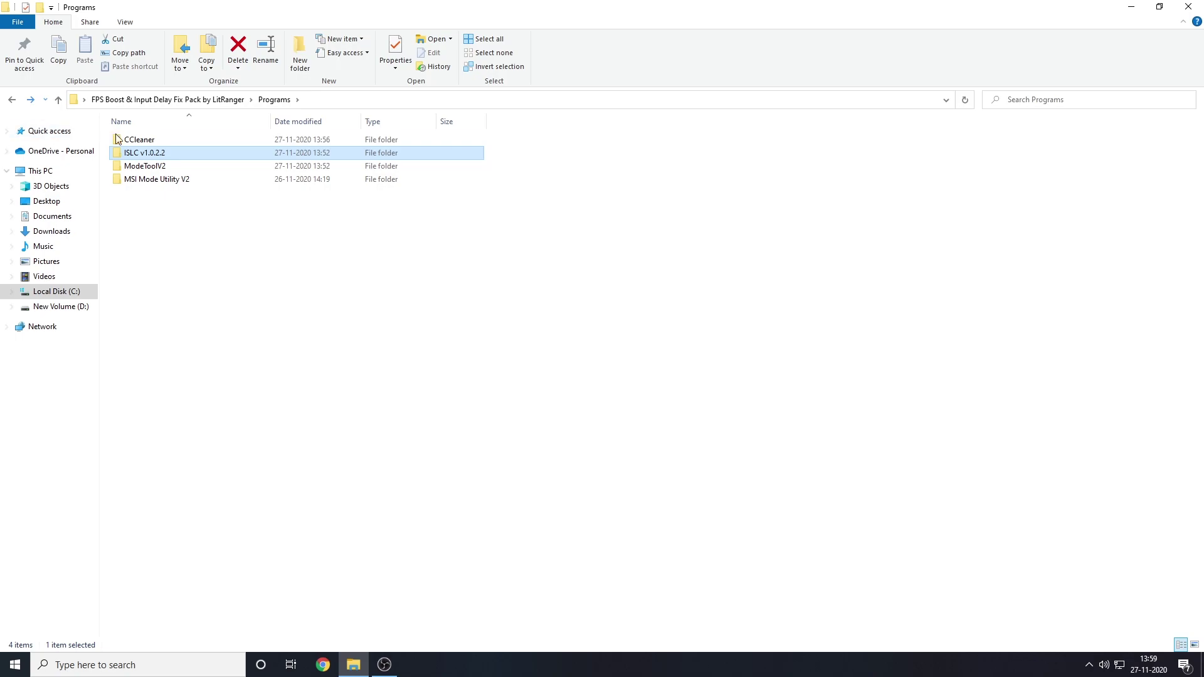
left_click(152, 169)
double_click(145, 167)
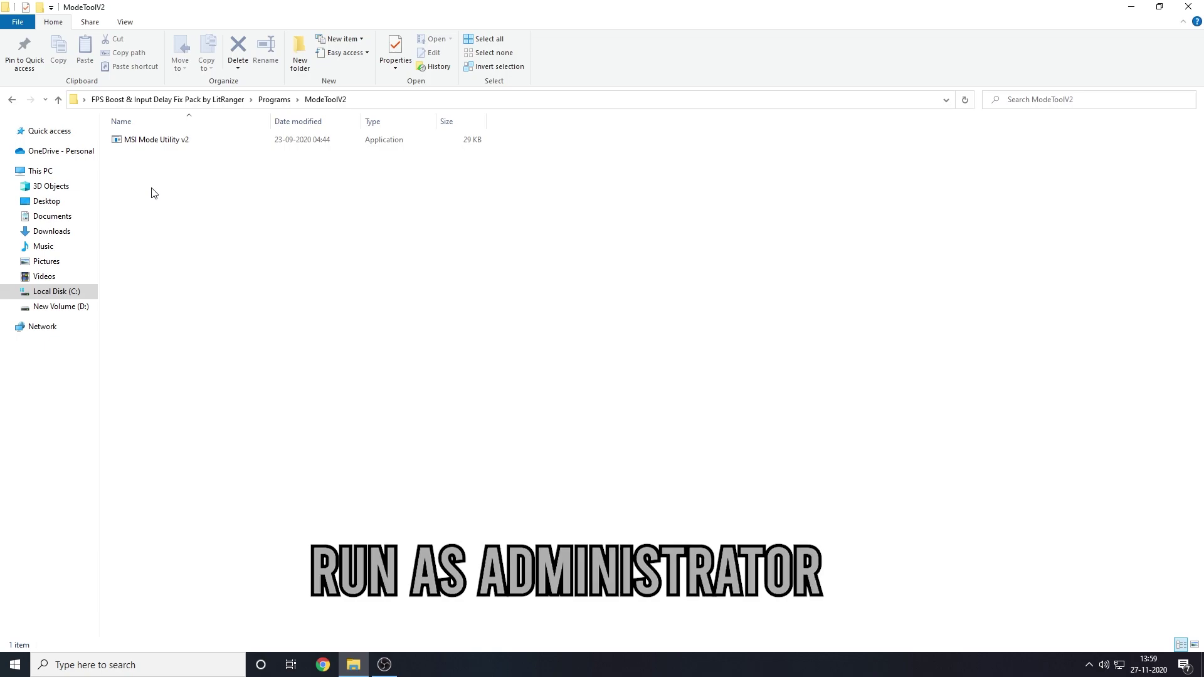
left_click(154, 143)
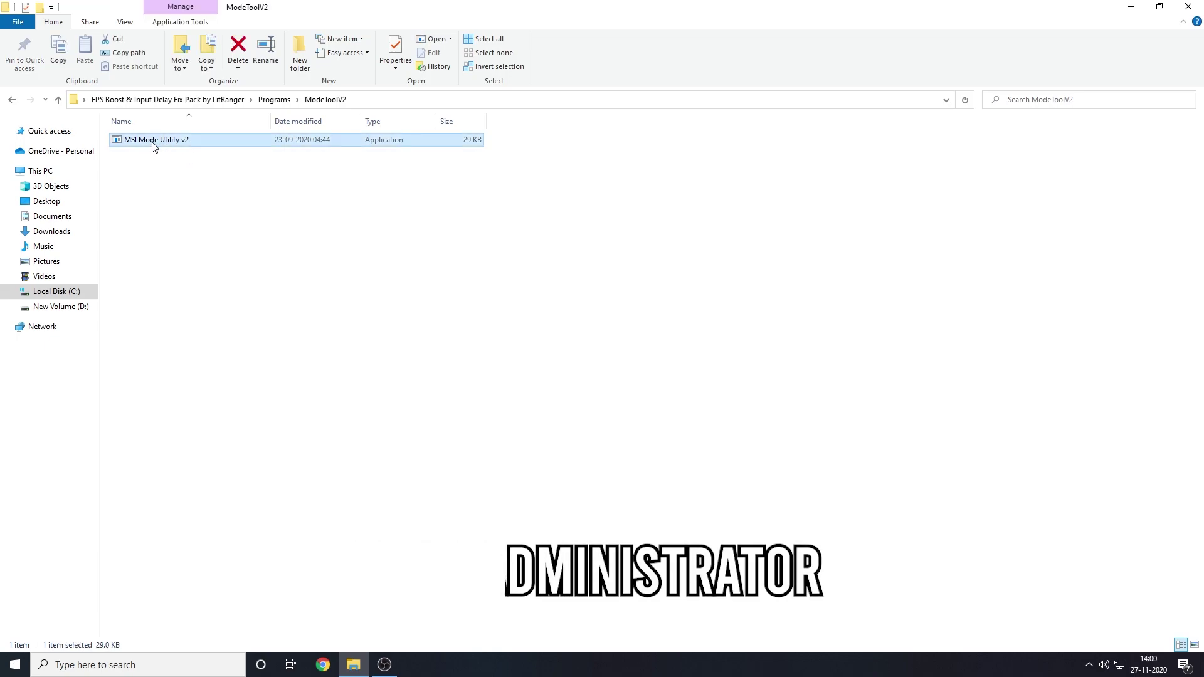
right_click(150, 142)
left_click(198, 165)
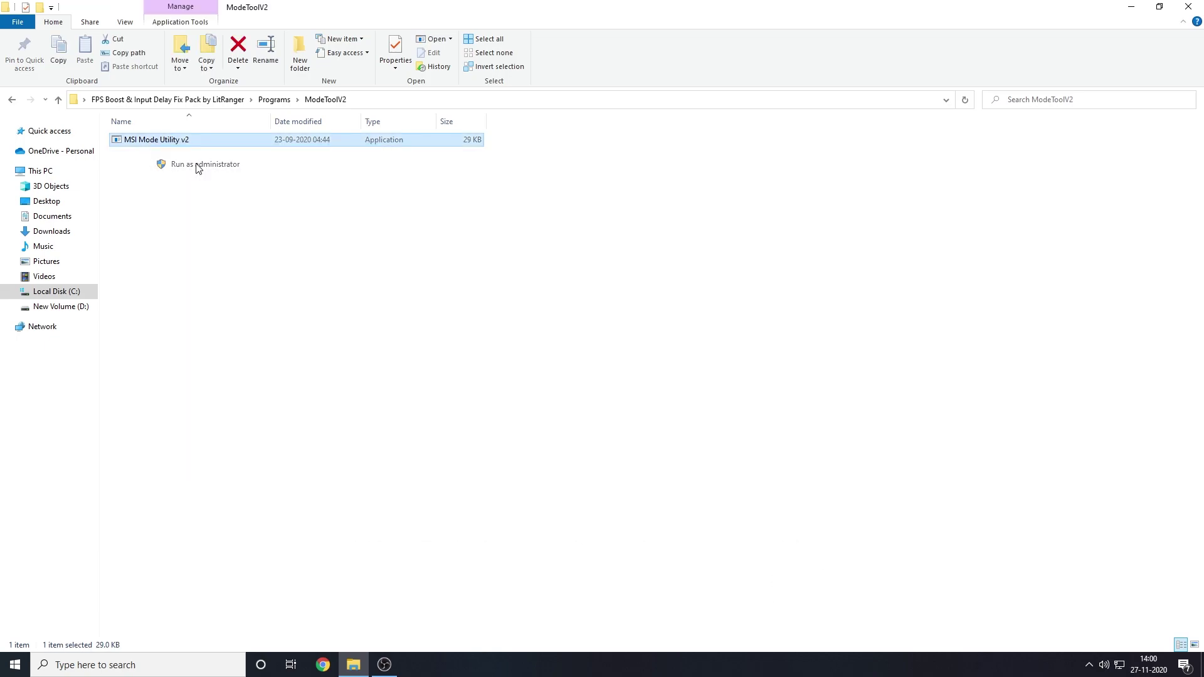
left_click_drag(271, 26, 484, 133)
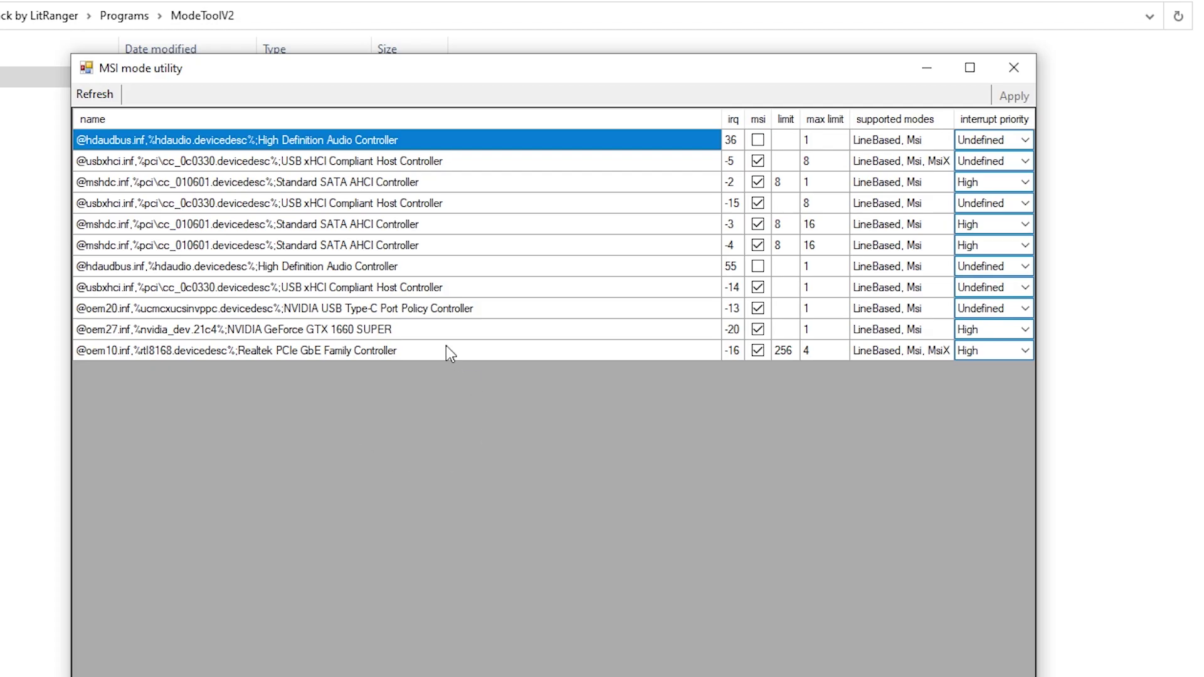
Enable MSI mode for the NVIDIA GeForce GTX 1660 SUPER and set its interrupt priority to High.
left_click(417, 307)
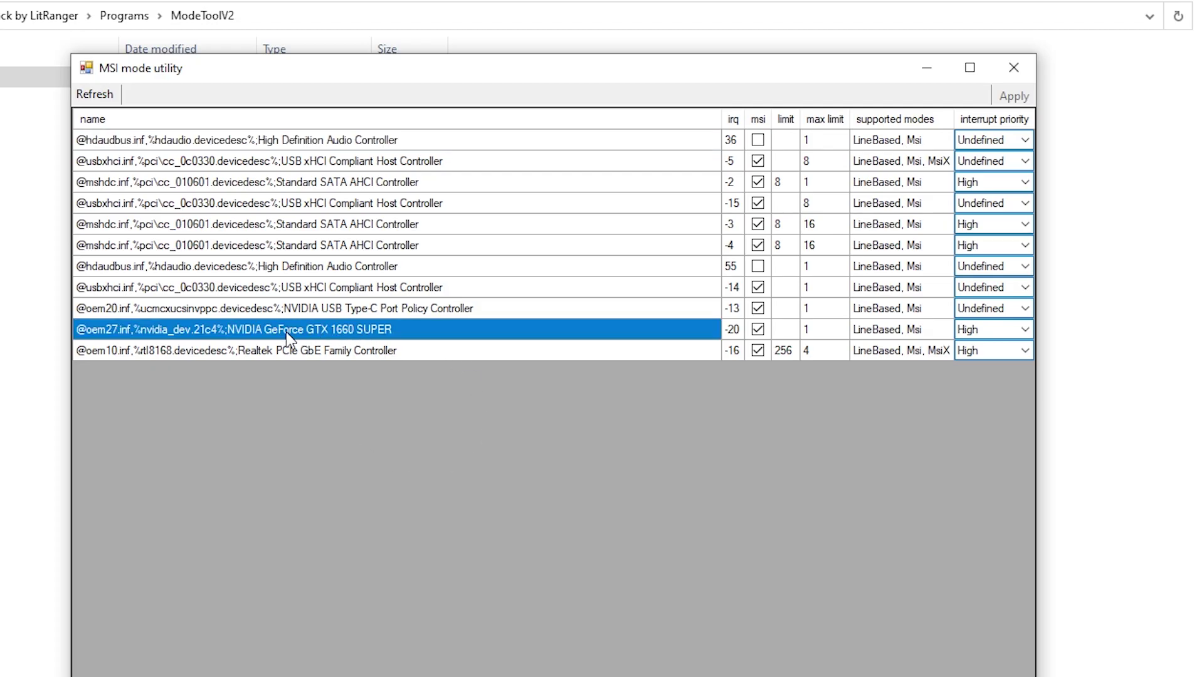
left_click(757, 329)
left_click(760, 330)
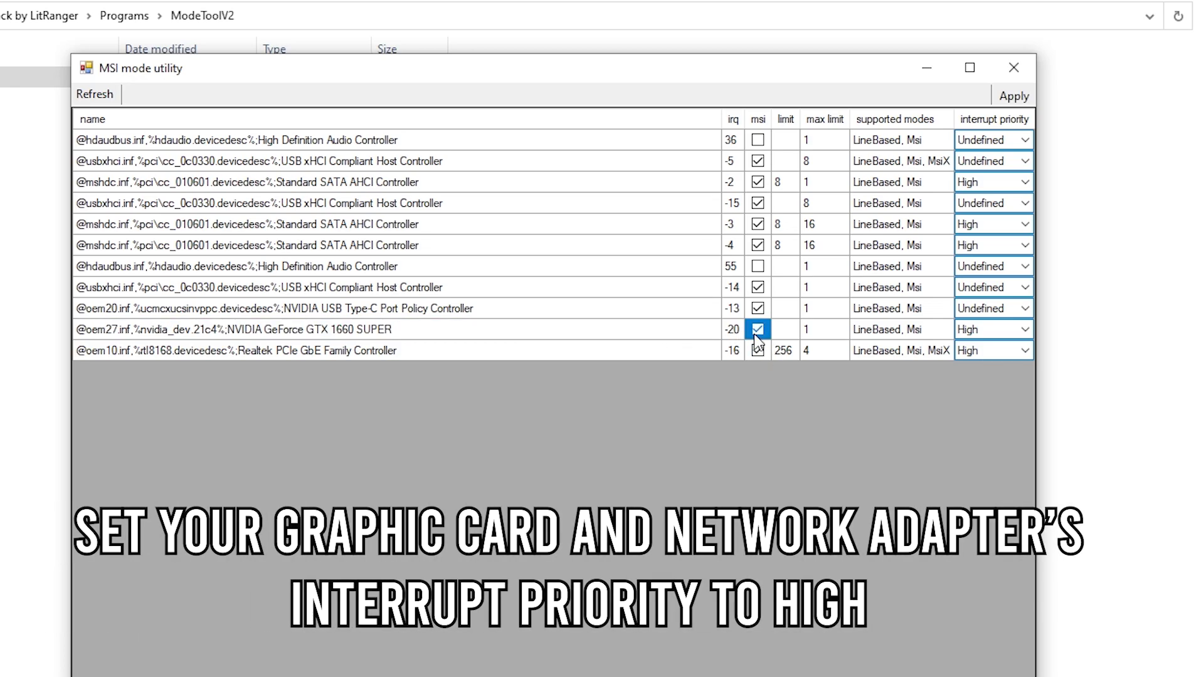
left_click(996, 331)
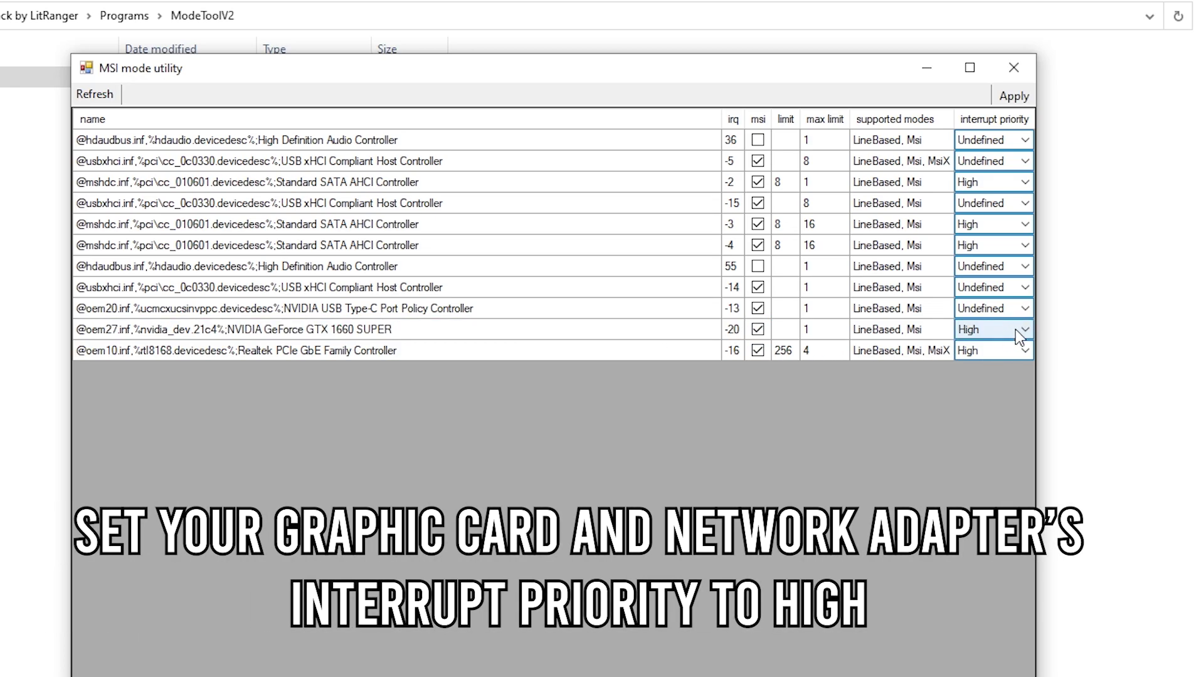
left_click(997, 331)
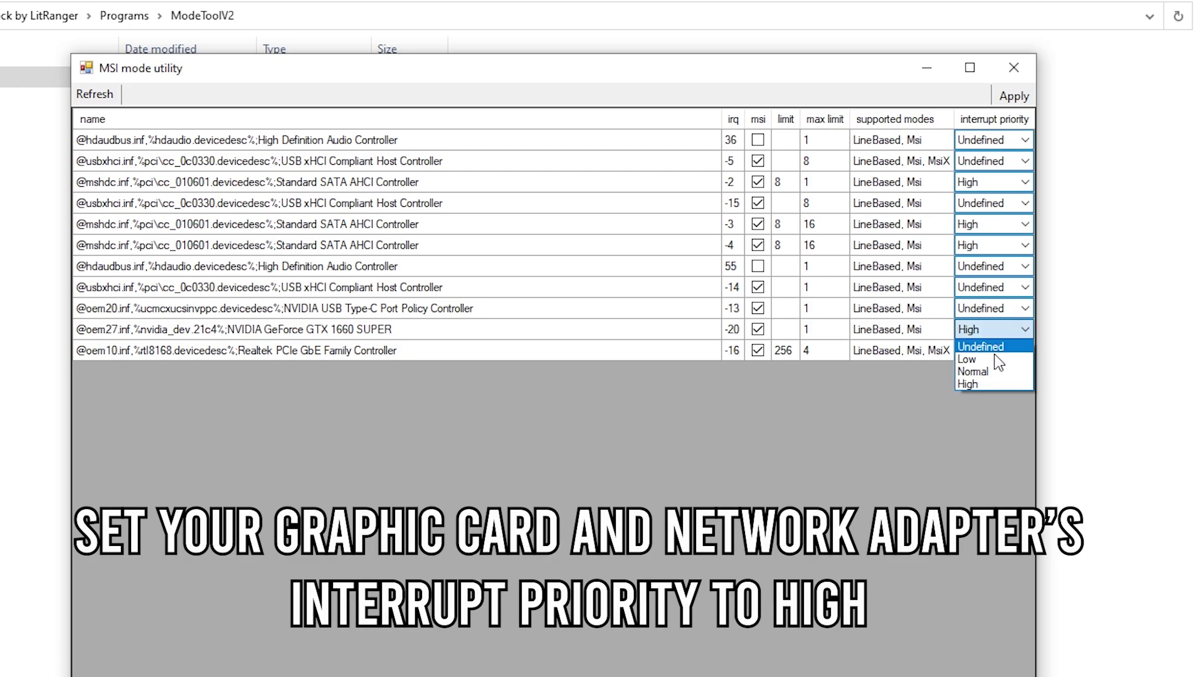
left_click(981, 385)
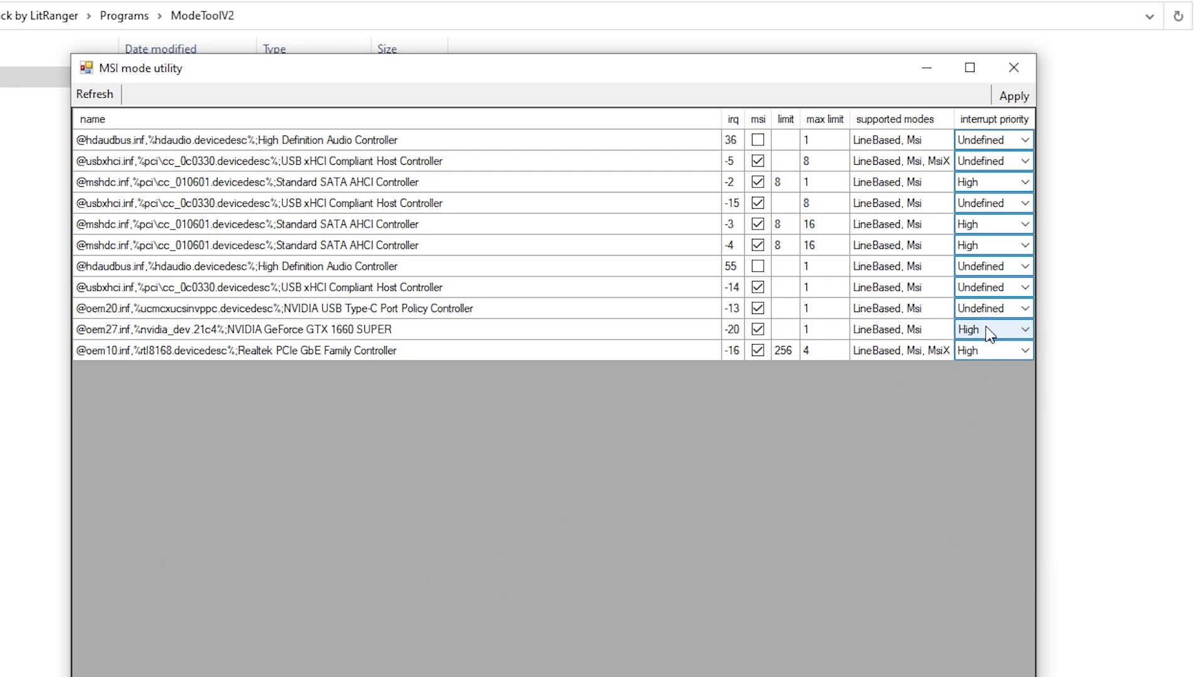
Set the Realtek PCIe GbE Family Controller's interrupt priority to High and apply the MSI mode settings.
left_click(319, 352)
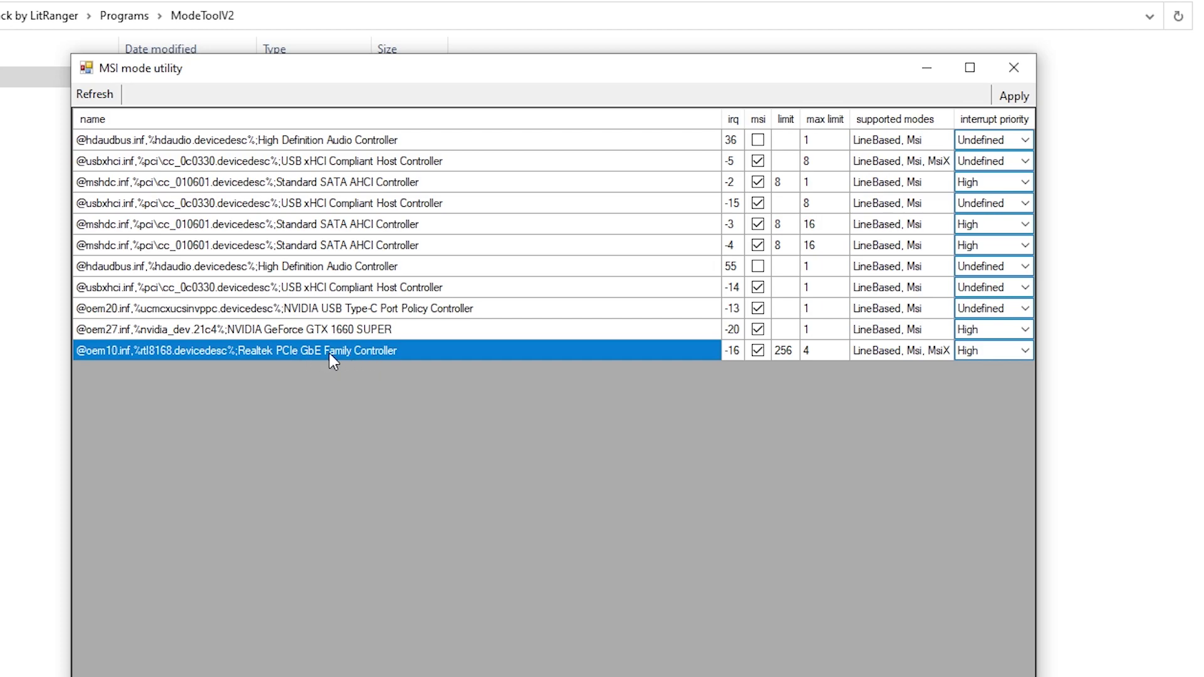
left_click(1011, 349)
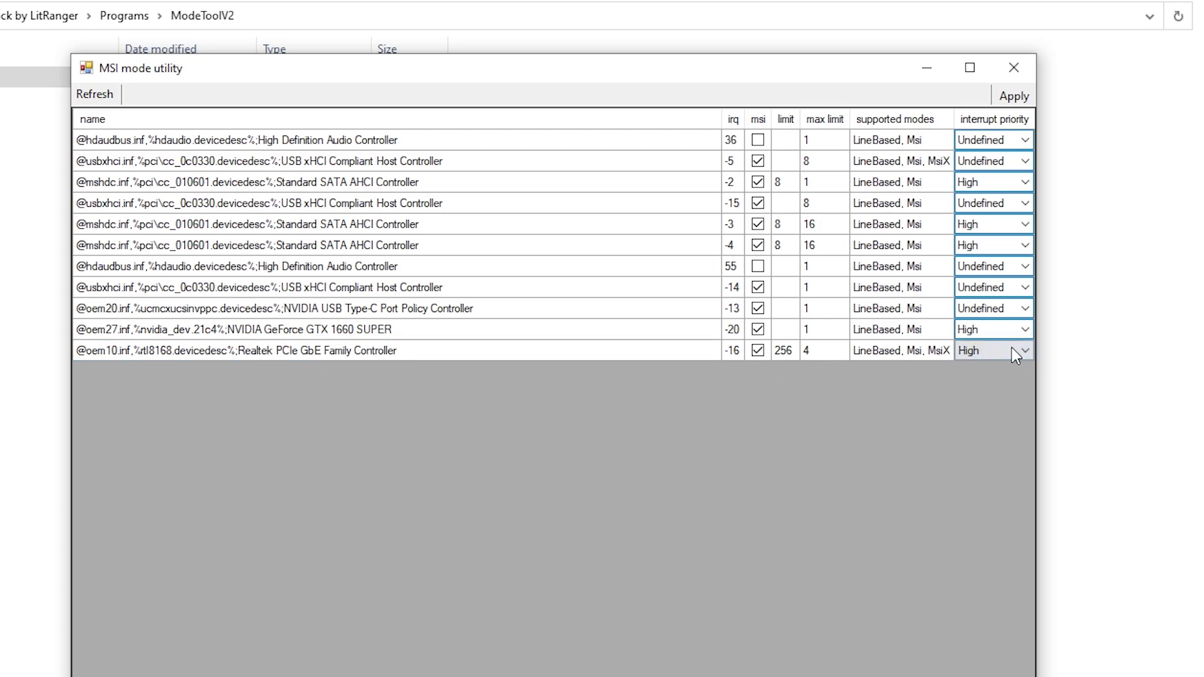
left_click(1022, 350)
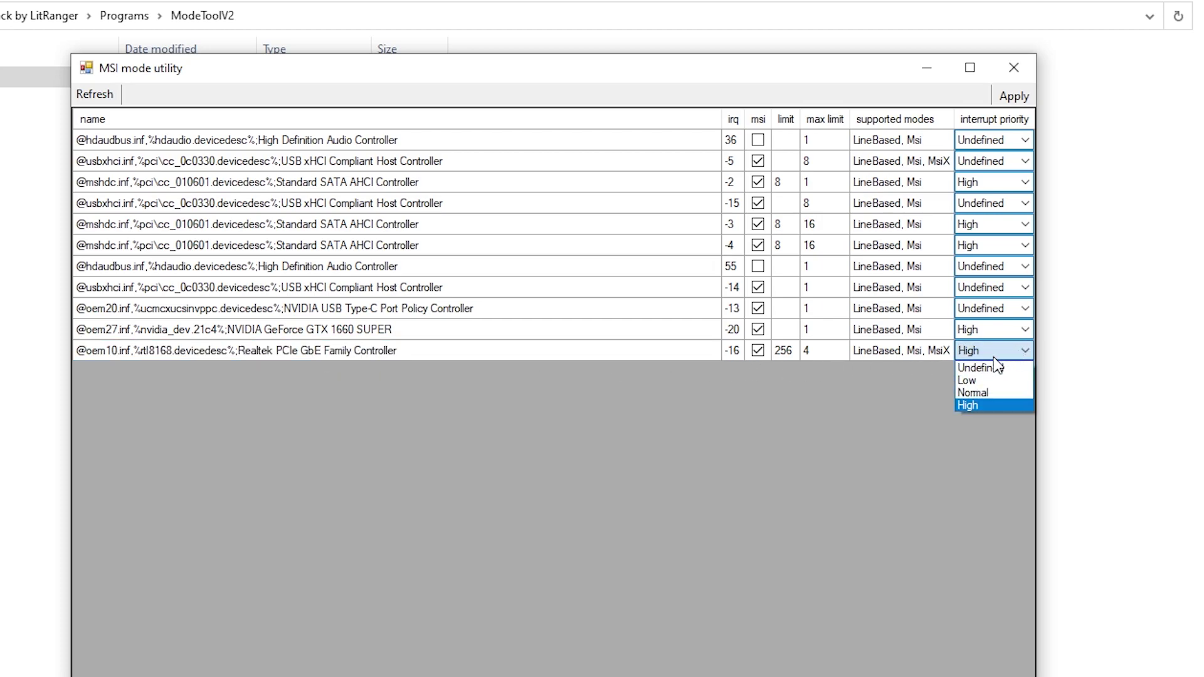
left_click(978, 405)
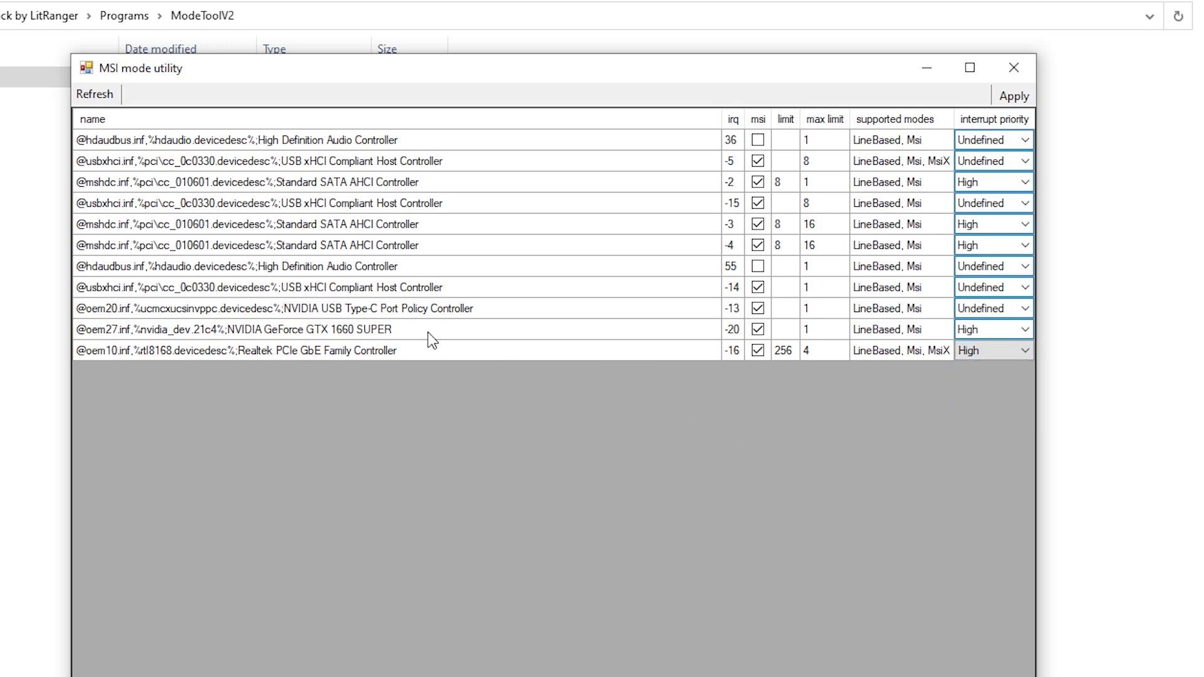
left_click(386, 352)
left_click(375, 331)
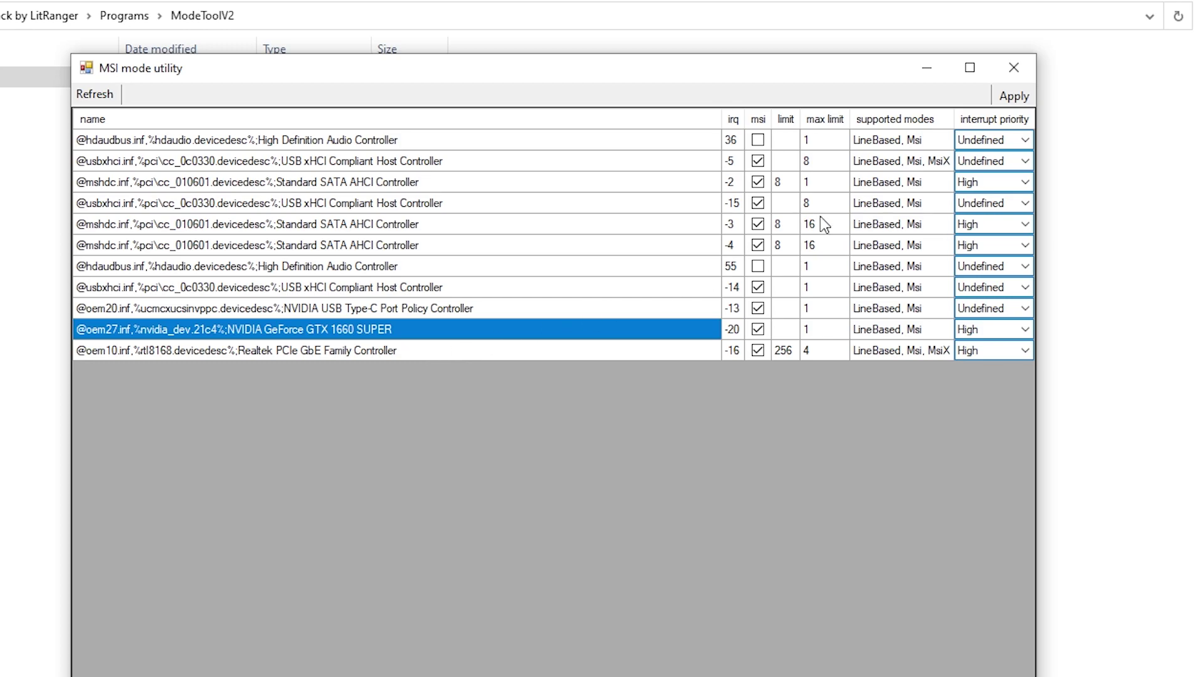
left_click(1021, 99)
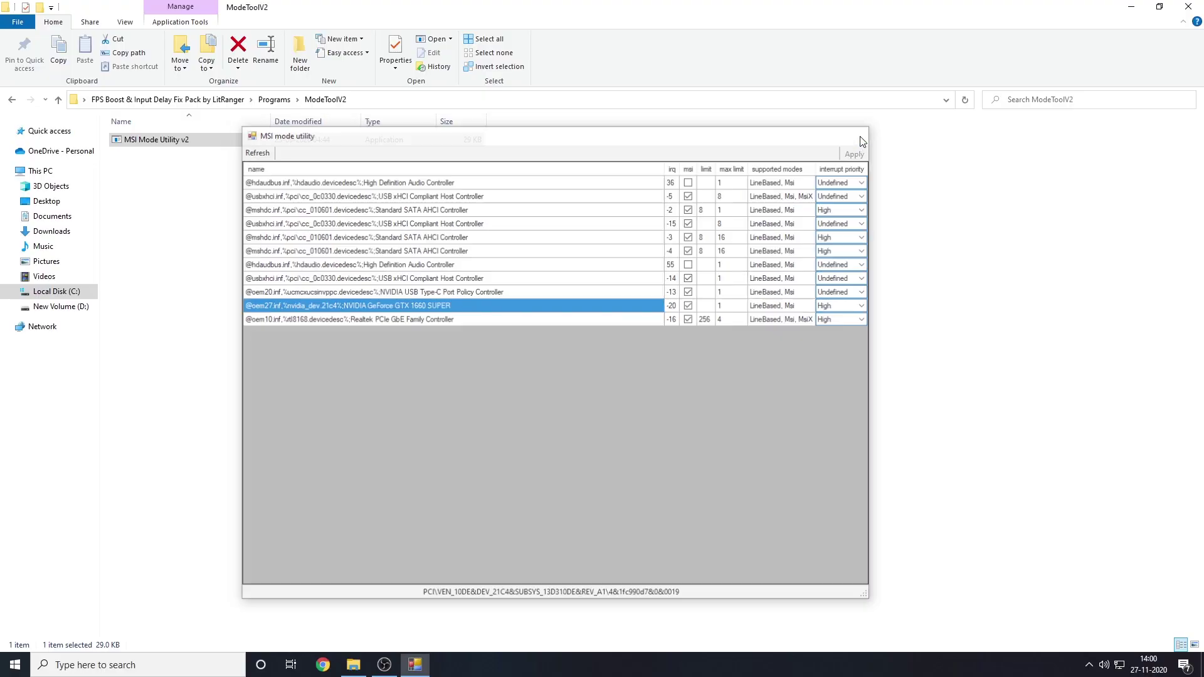
Close the MSI mode utility and go back to the main folder of the FPS Boost & Input Delay Fix Pack.
left_click(1014, 68)
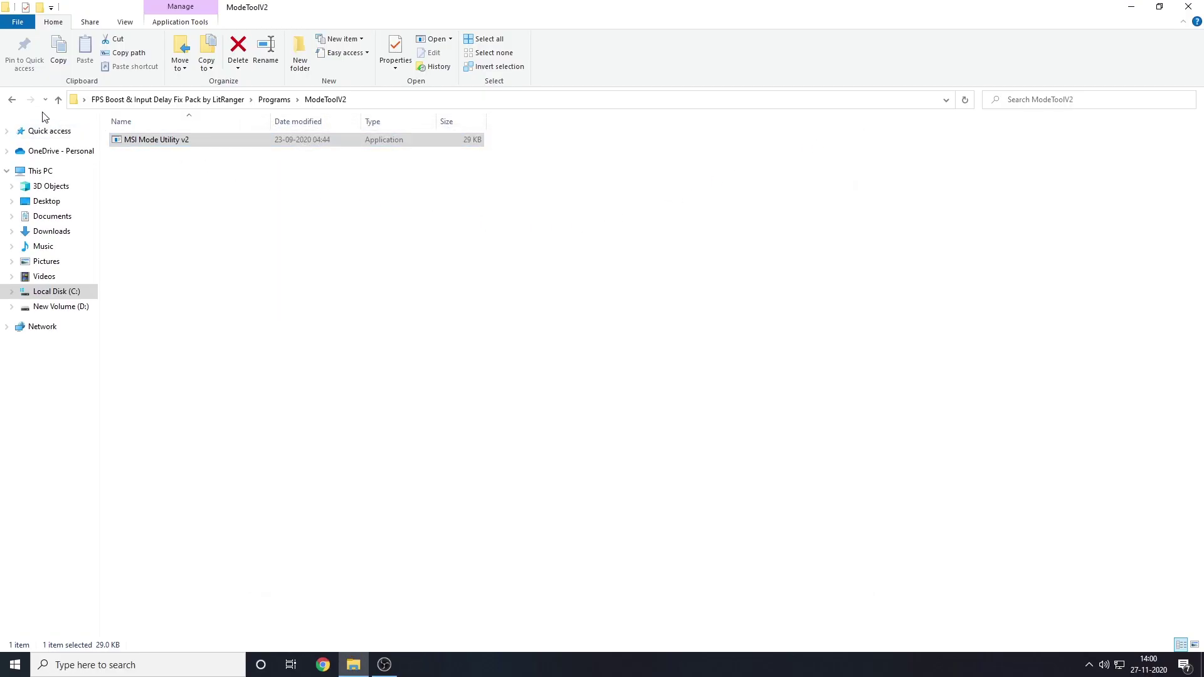
left_click(11, 101)
left_click(11, 100)
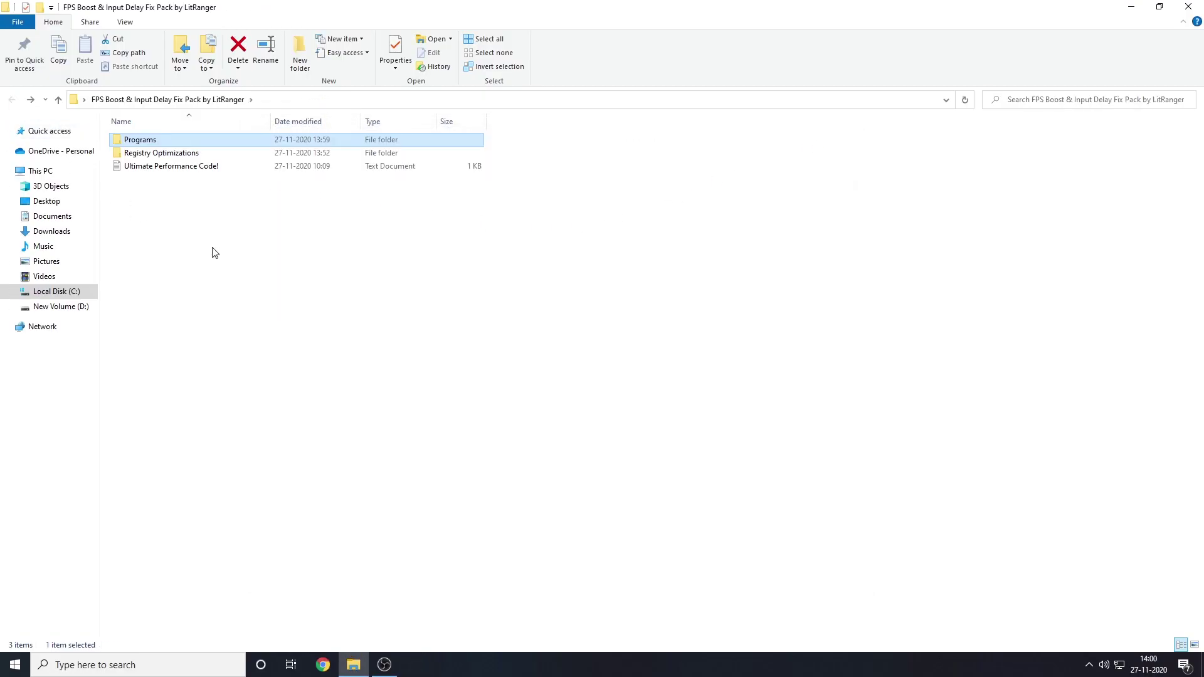
left_click_drag(341, 234, 270, 134)
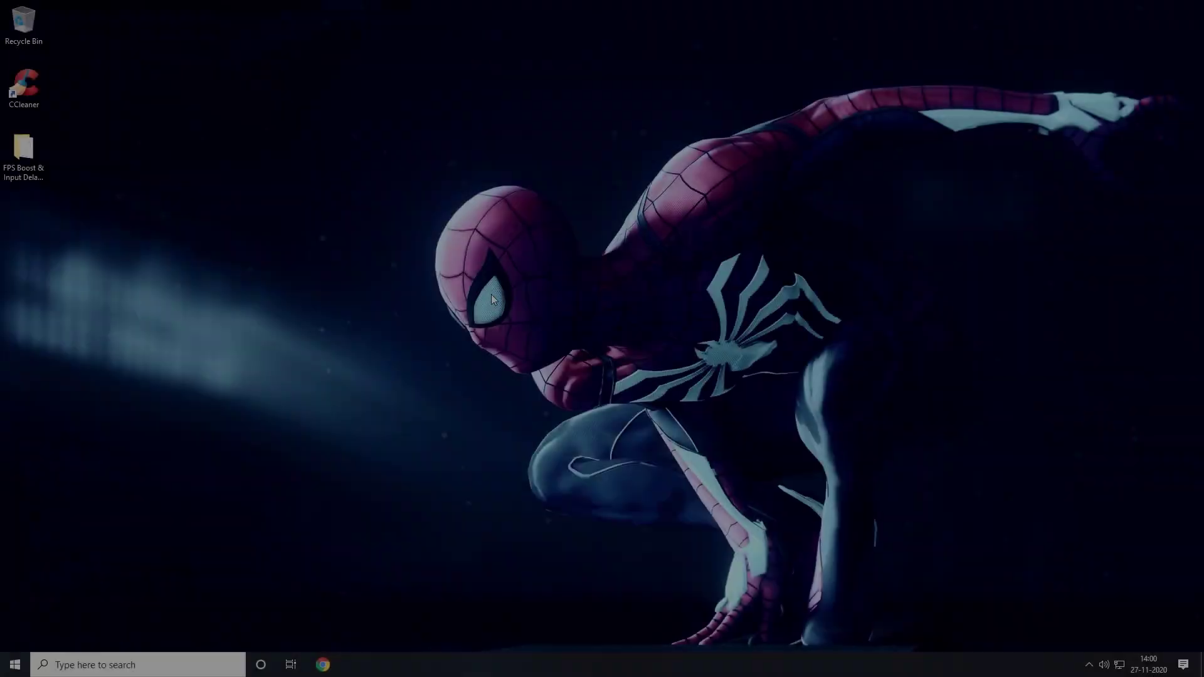
Search Windows for Device Manager, open it and maximize its window.
left_click(144, 664)
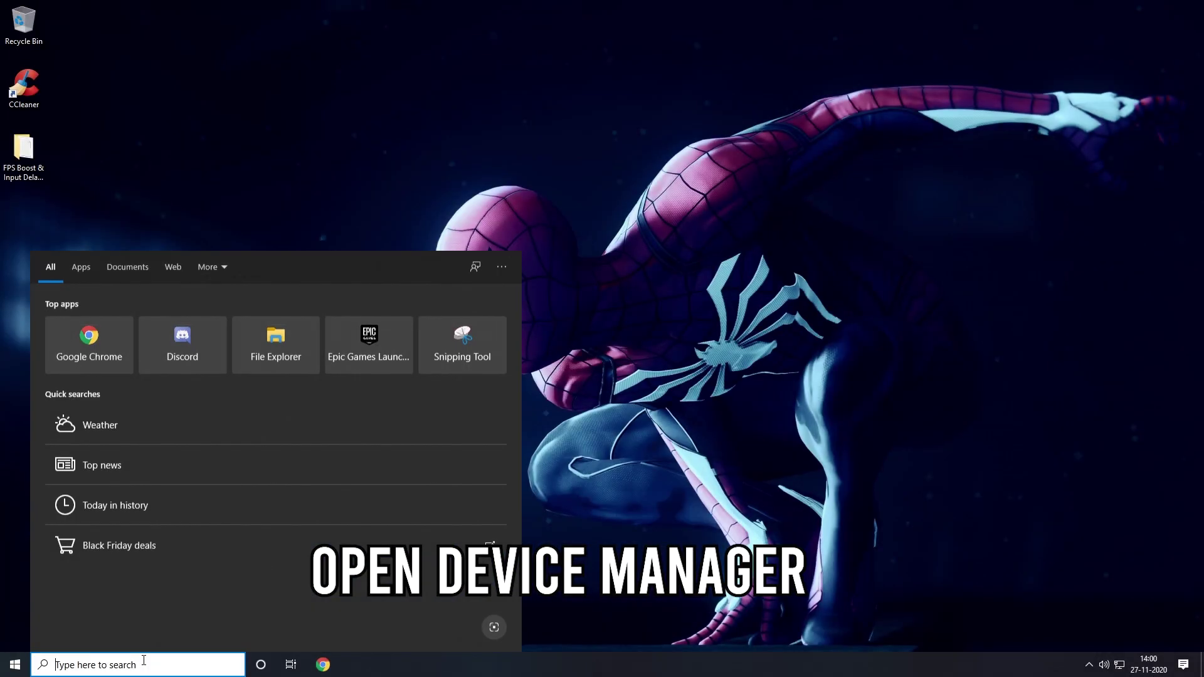
type("device manager")
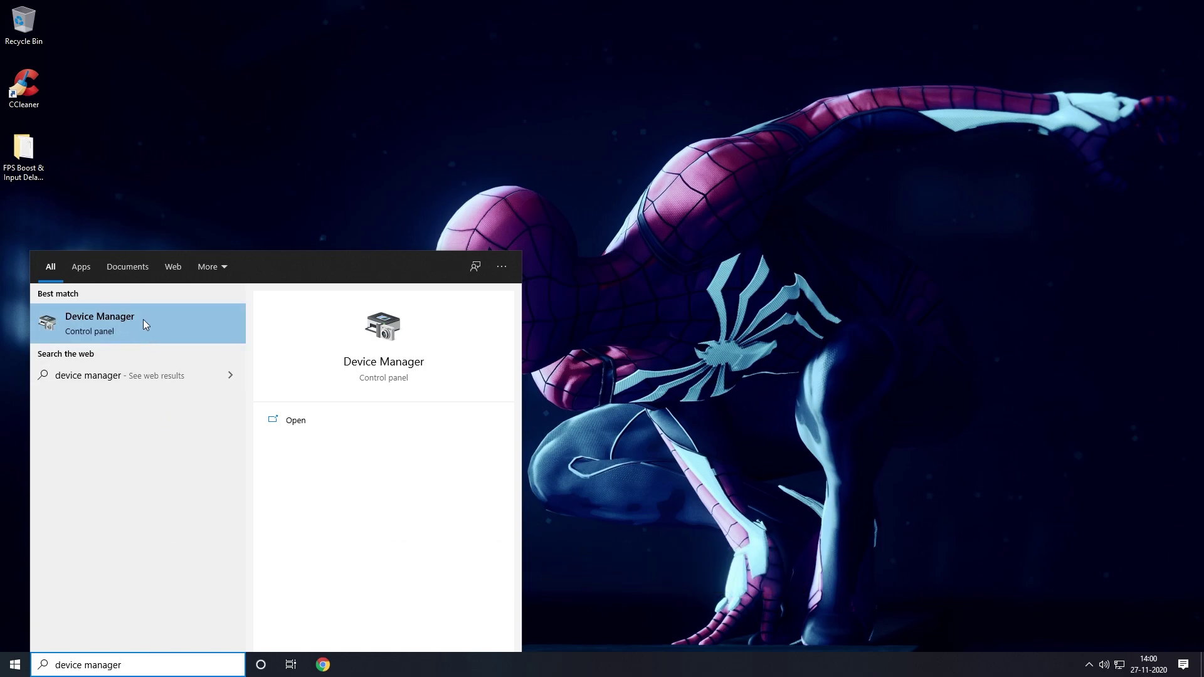
left_click(137, 330)
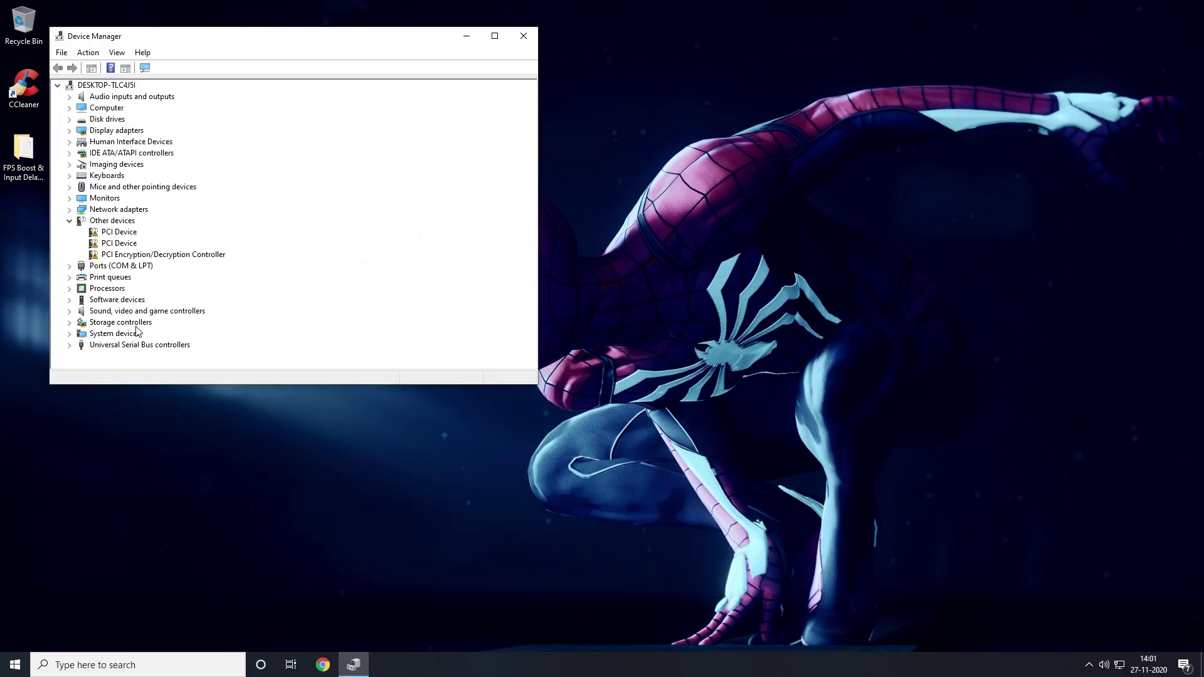
double_click(194, 39)
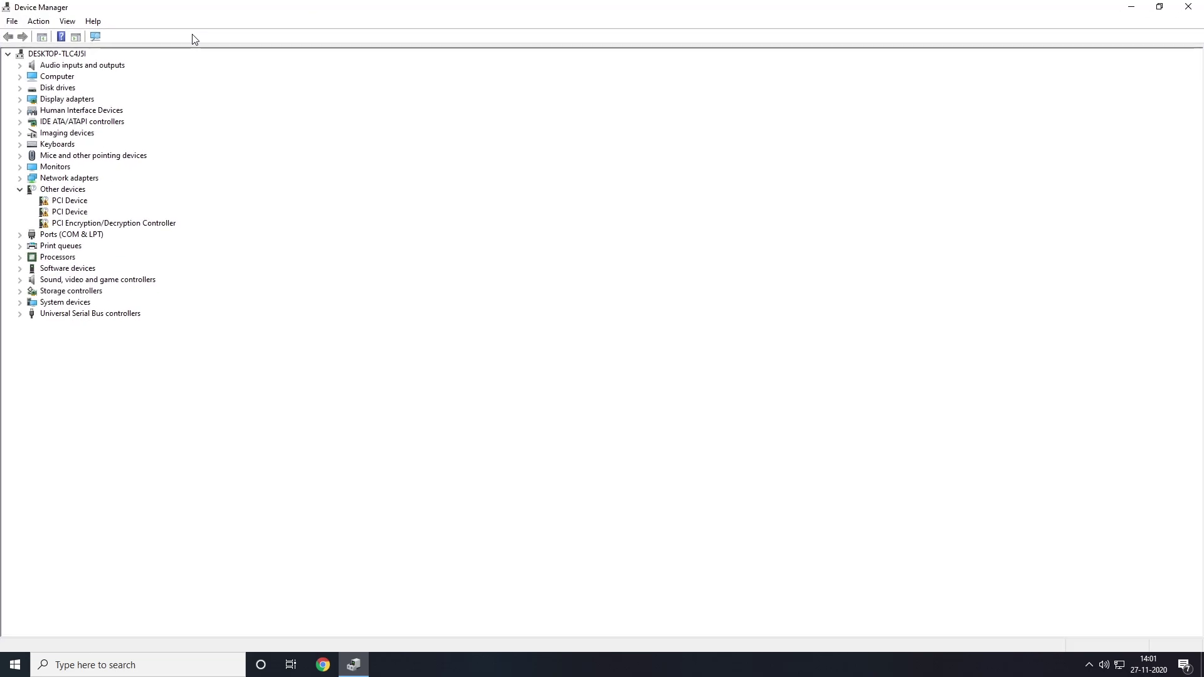
Disable the High precision event timer under System devices.
left_click(21, 302)
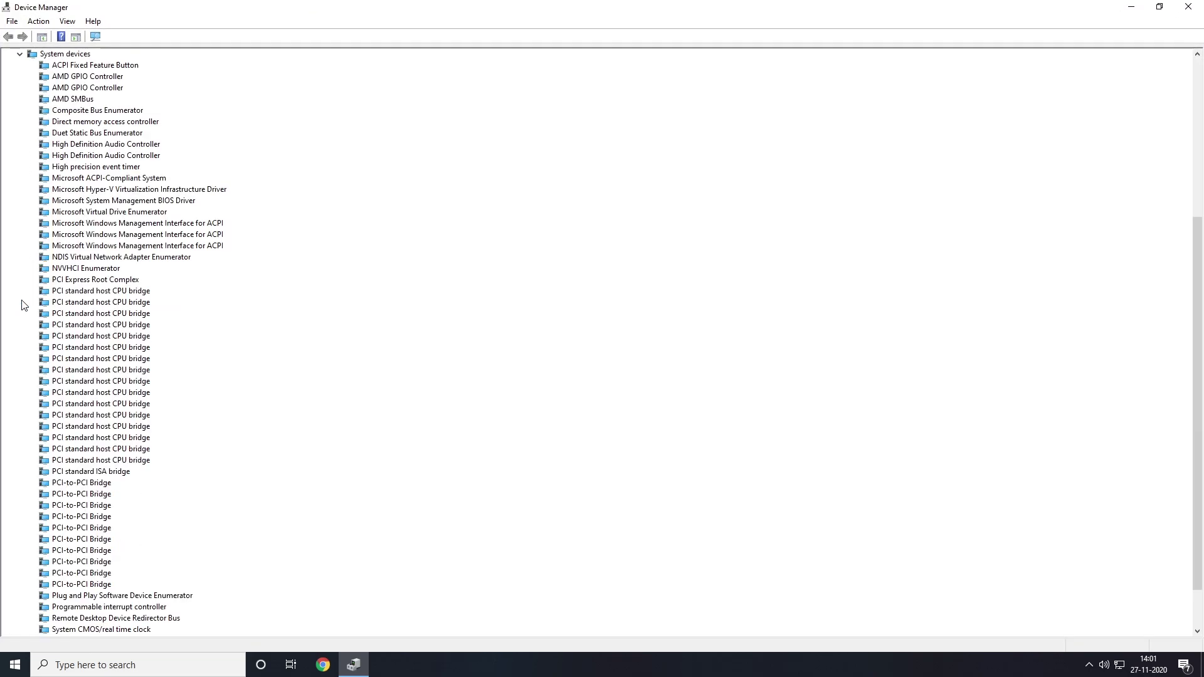
left_click(55, 55)
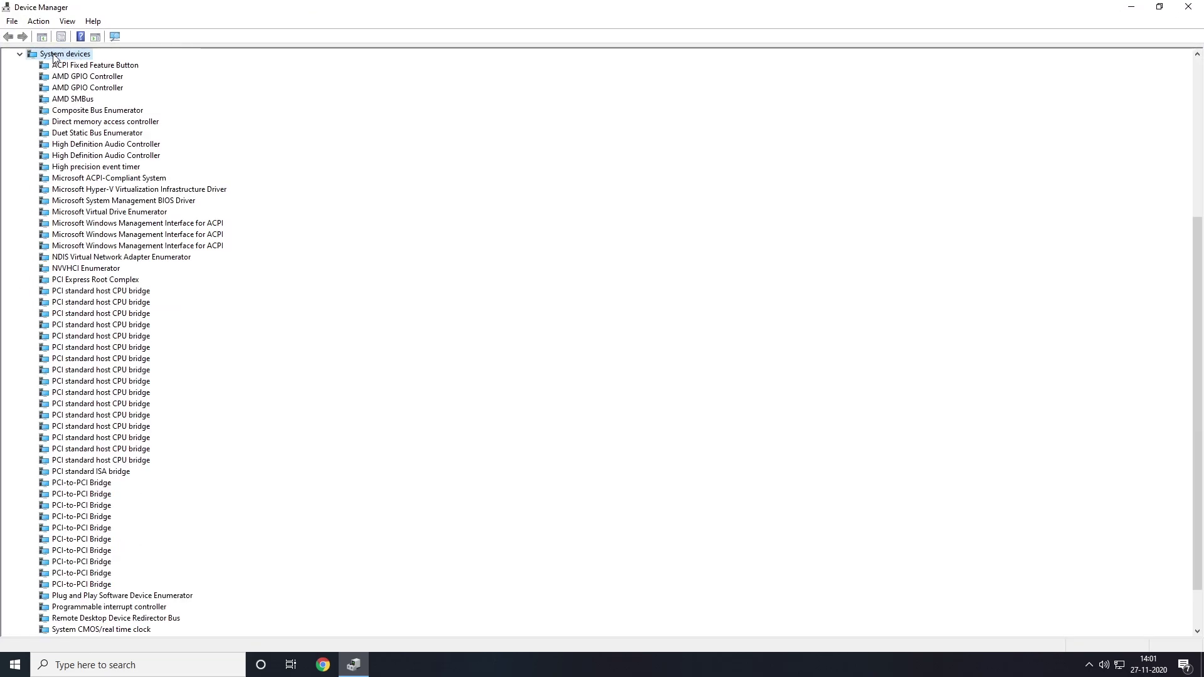
left_click(77, 169)
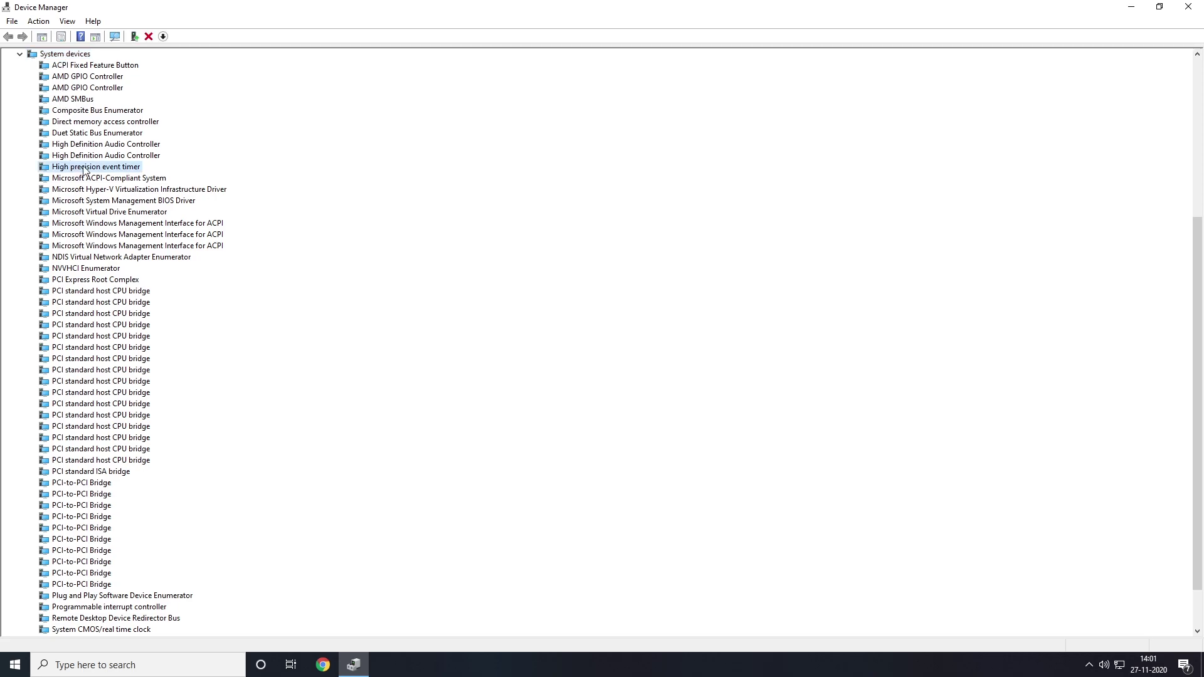
right_click(80, 171)
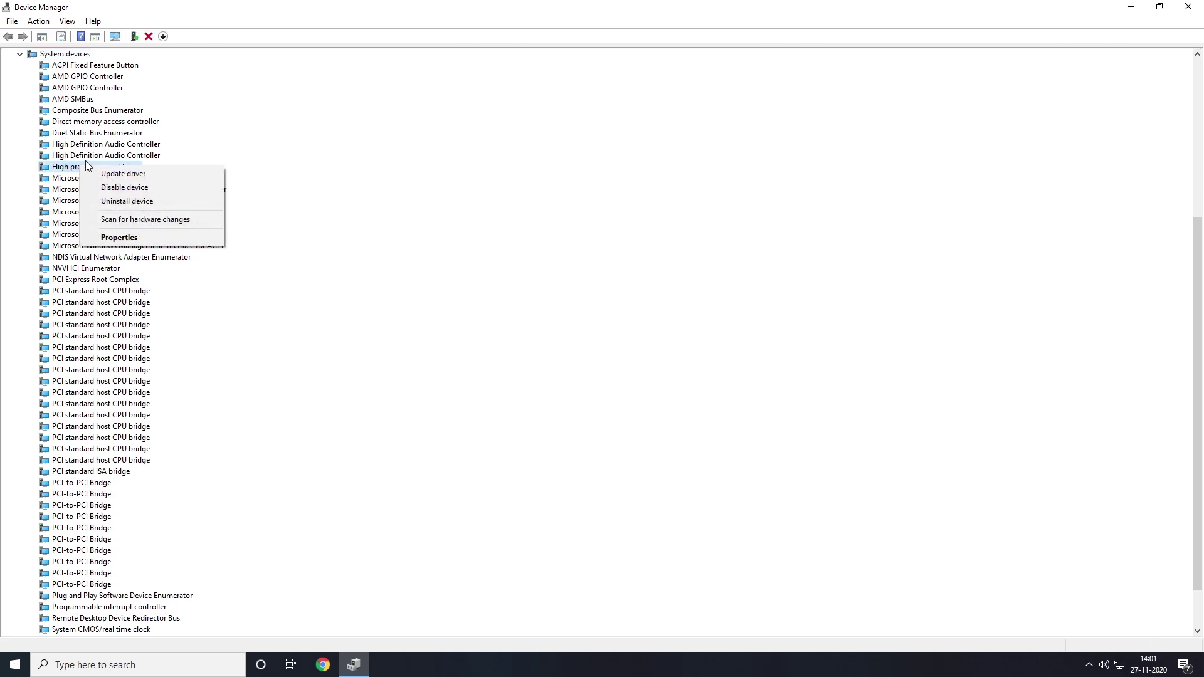
left_click(107, 189)
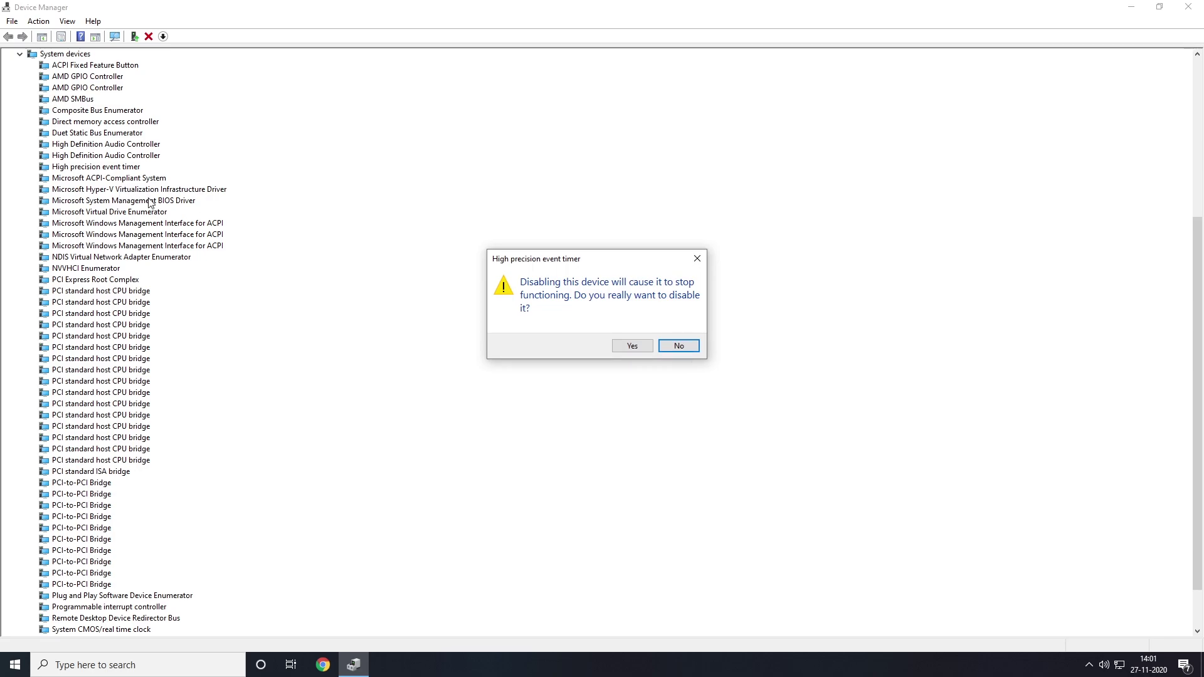
left_click(631, 346)
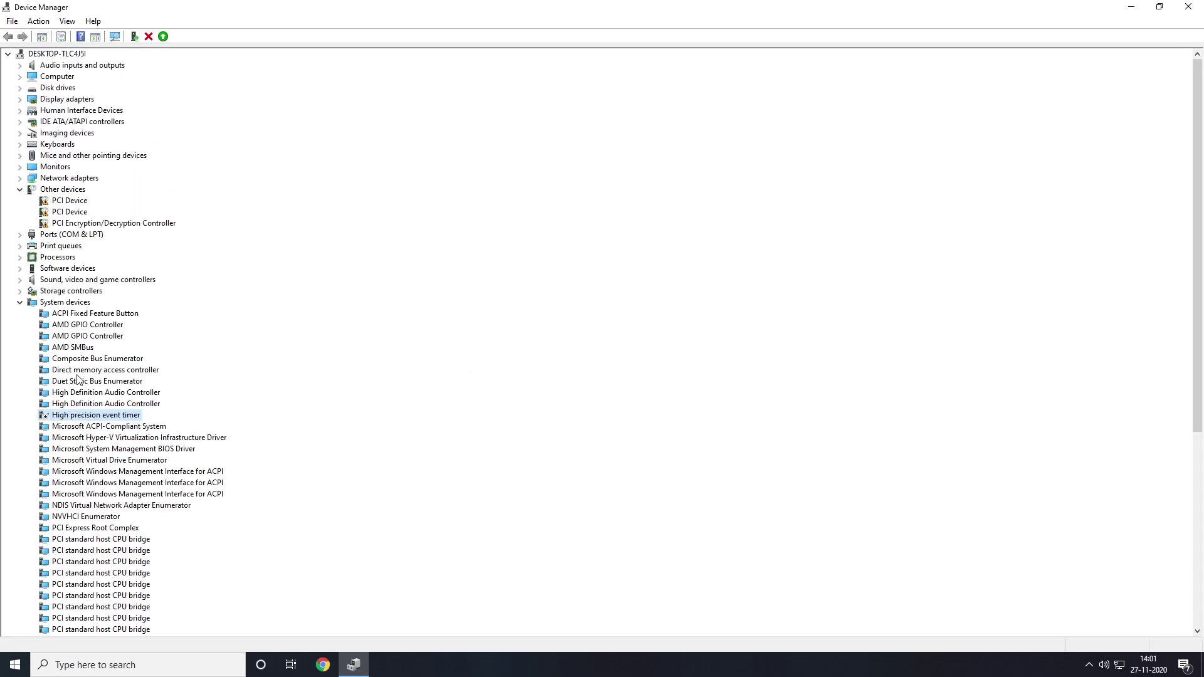
Disable the Composite Bus Enumerator under System devices and close Device Manager.
left_click(78, 361)
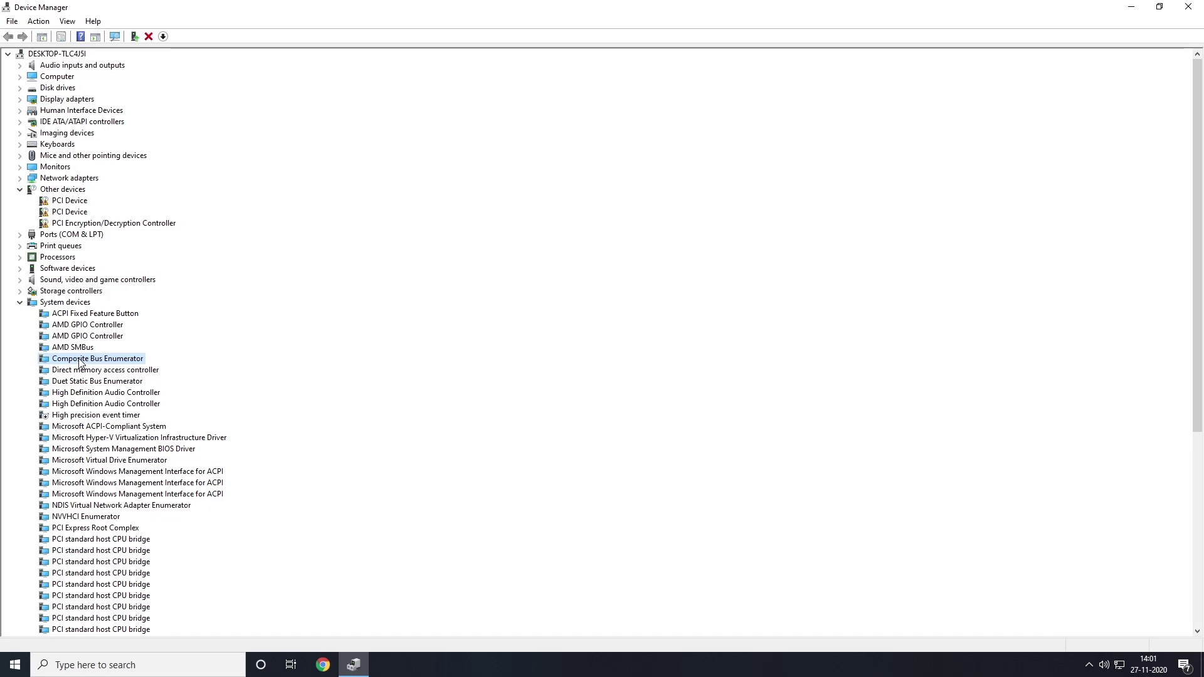
right_click(80, 364)
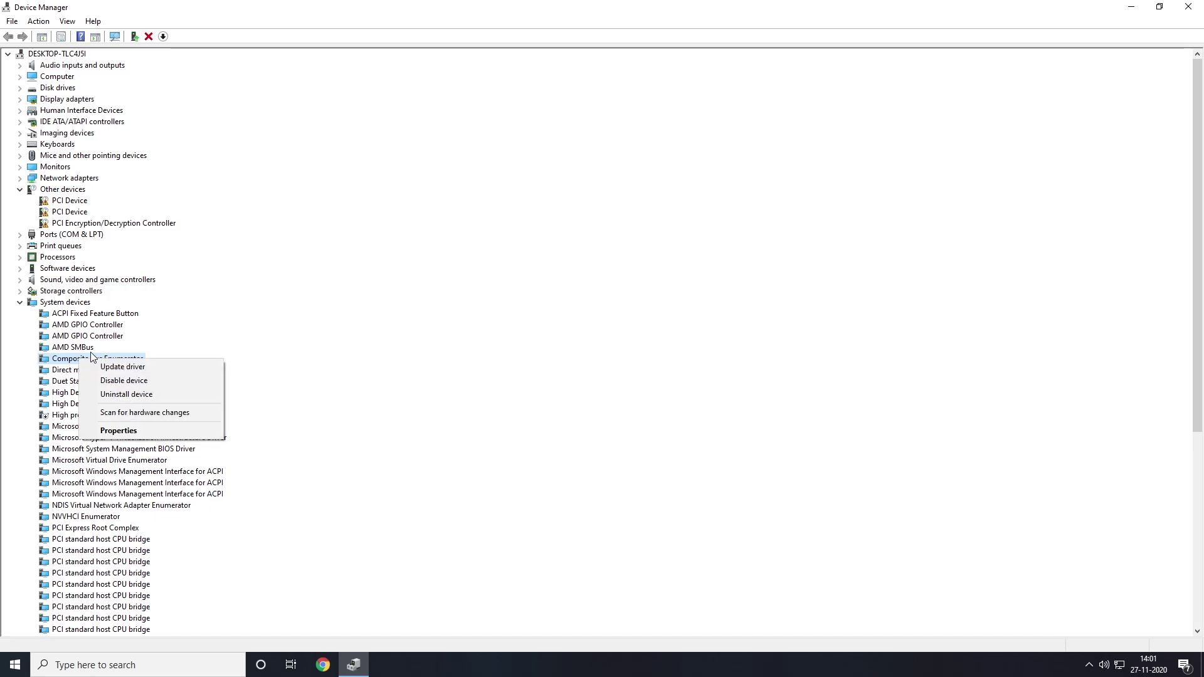
left_click(117, 381)
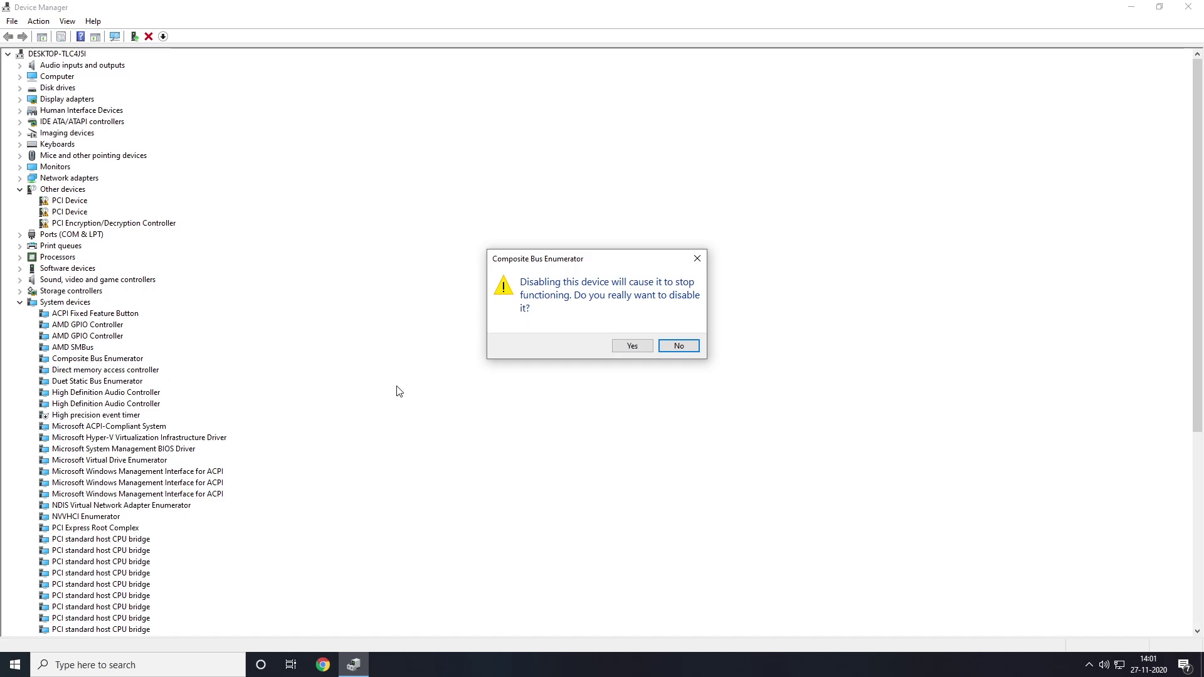
left_click(632, 346)
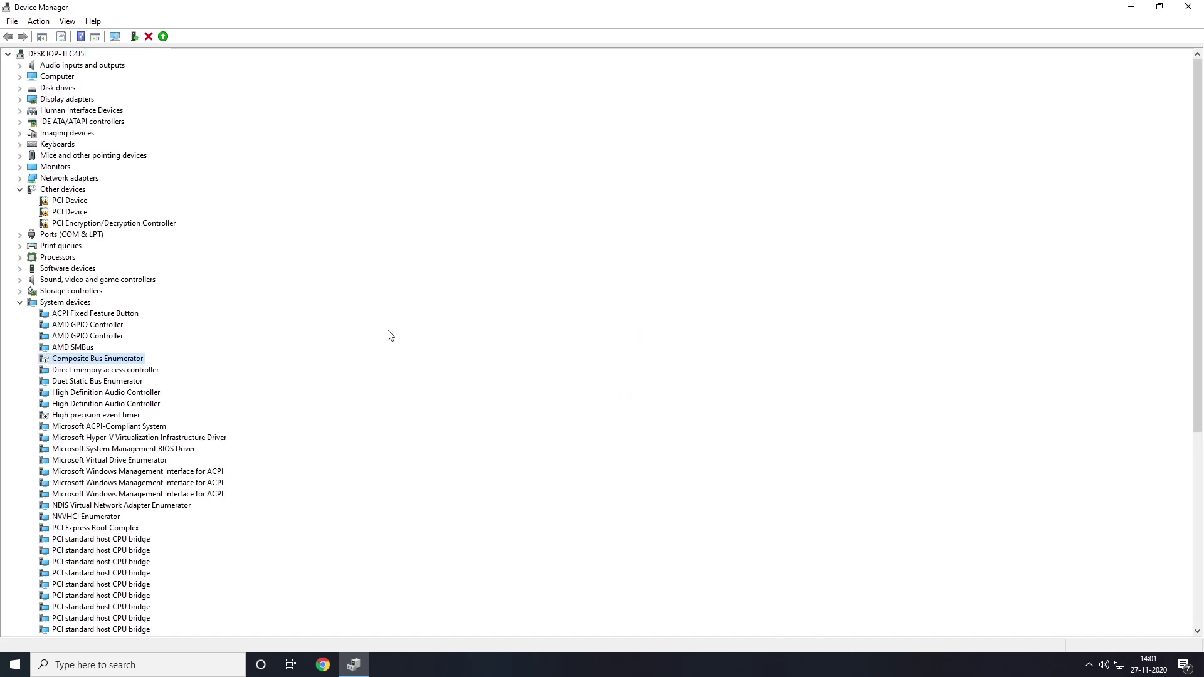
left_click(1187, 8)
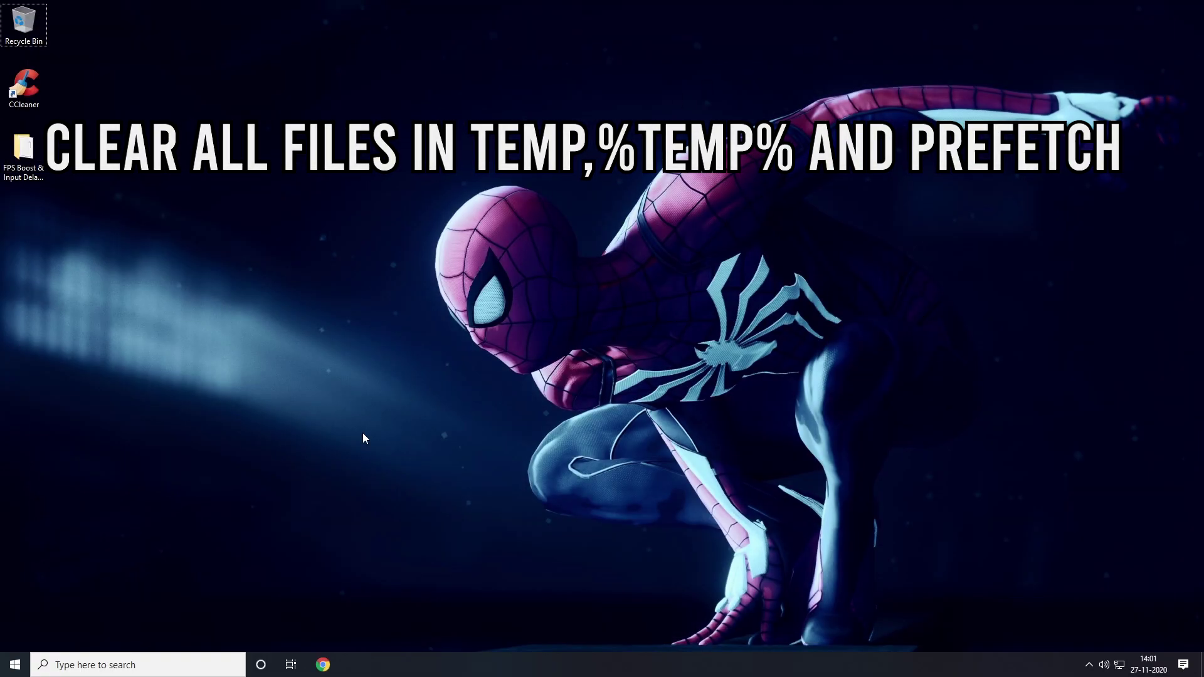
Open the Windows Temp folder by running temp from the Run dialog.
left_click(134, 670)
type("run")
left_click(157, 338)
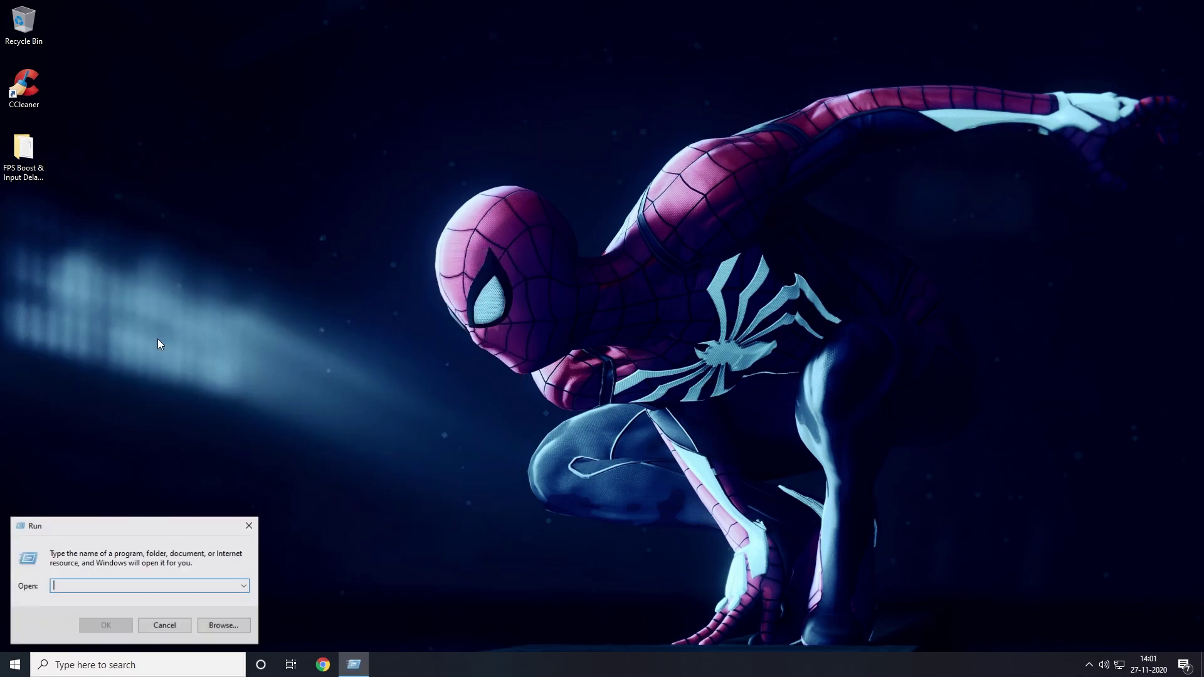
type("temp")
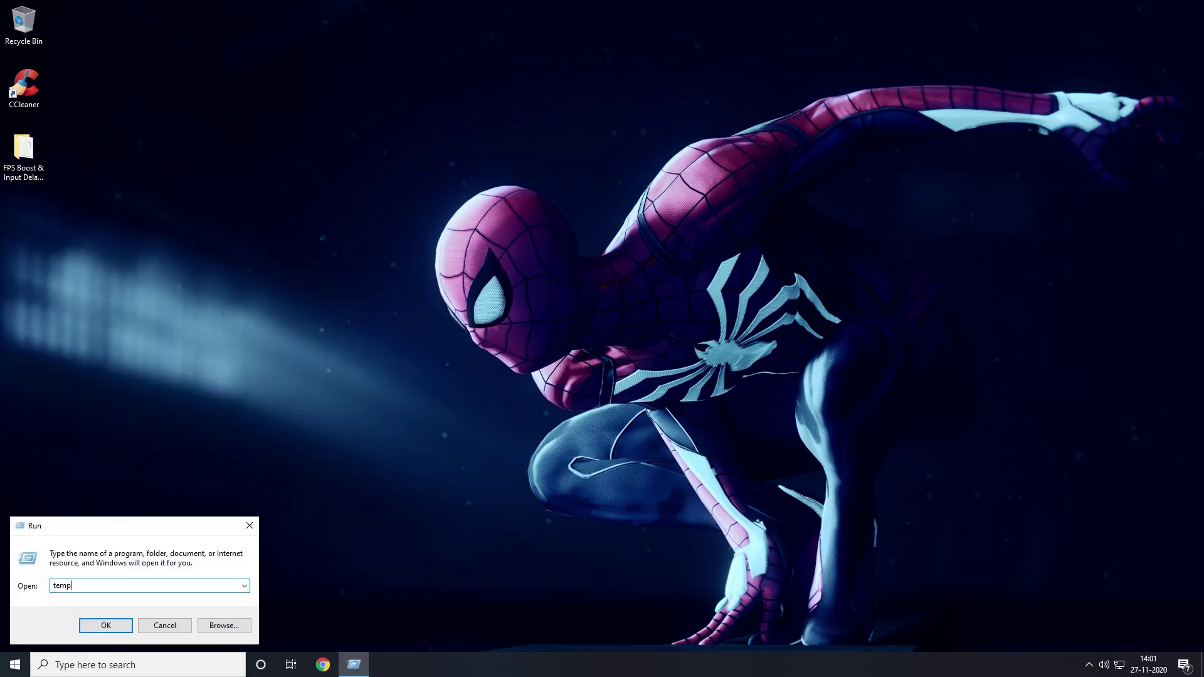
key("Return")
Permanently delete all items in the Windows Temp folder, granting administrator permission and skipping items in use, and close the folder.
left_click_drag(432, 304, 172, 135)
key("shift+Delete")
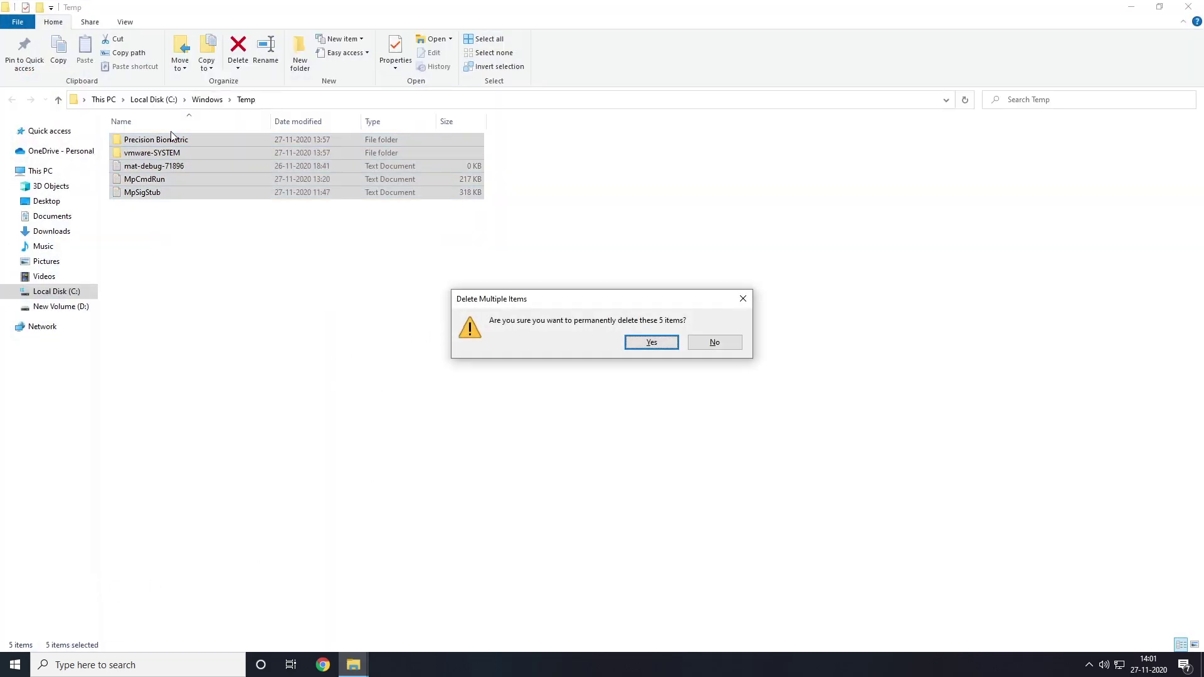
left_click(646, 345)
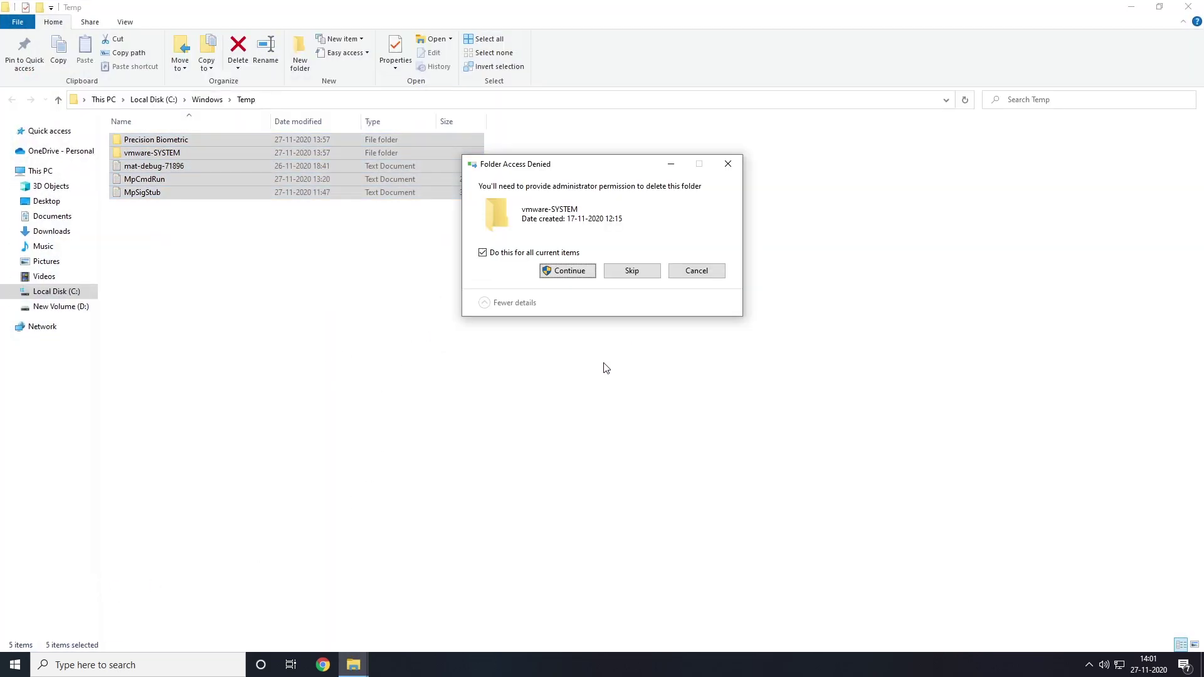
left_click(576, 275)
left_click(546, 271)
left_click(627, 289)
left_click(561, 282)
left_click(632, 299)
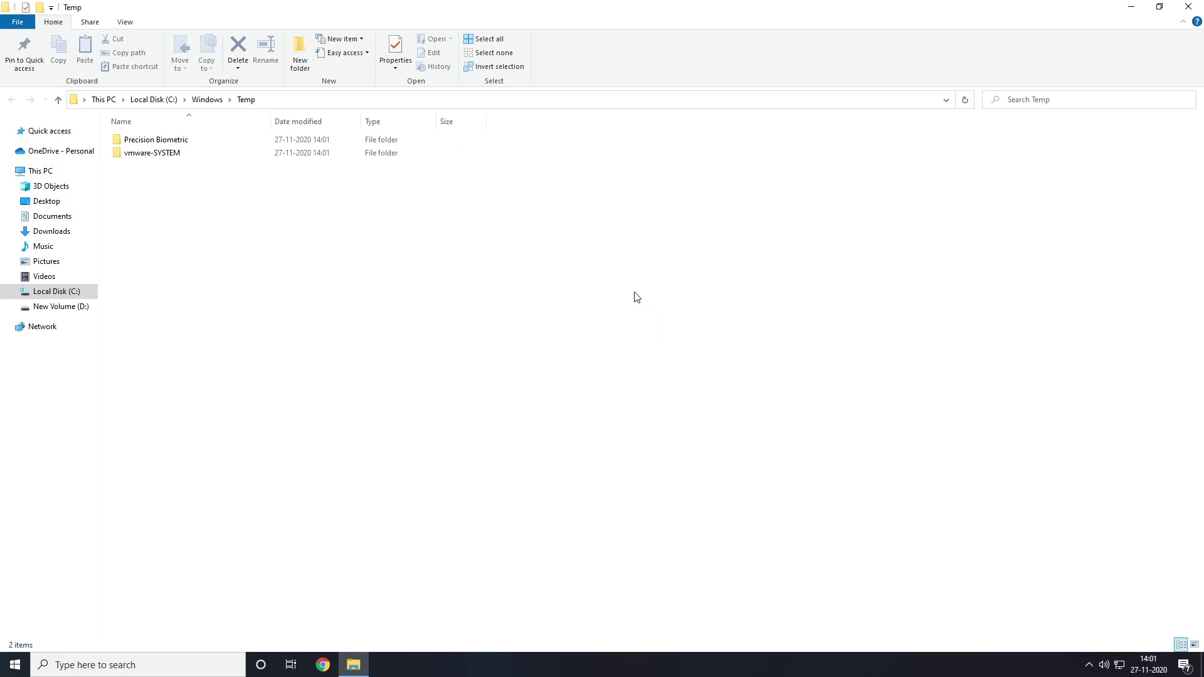
left_click(1187, 6)
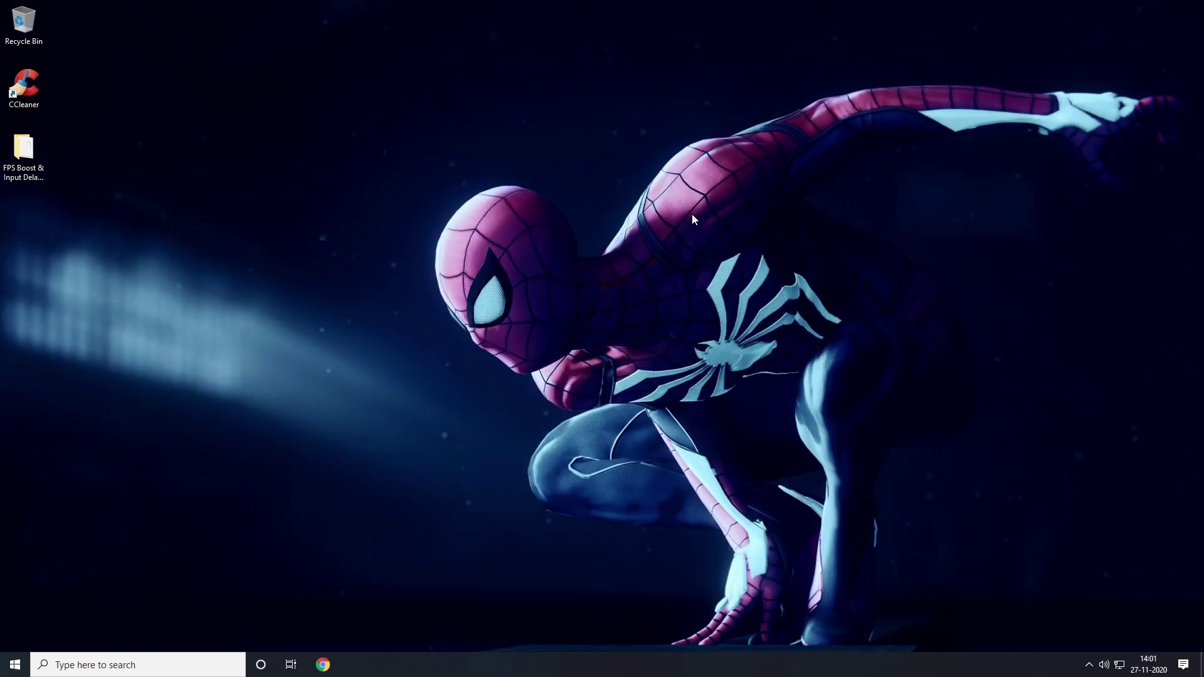
Open the user's local Temp folder by running %temp% from the Run dialog.
key("super+r")
key("BackSpace")
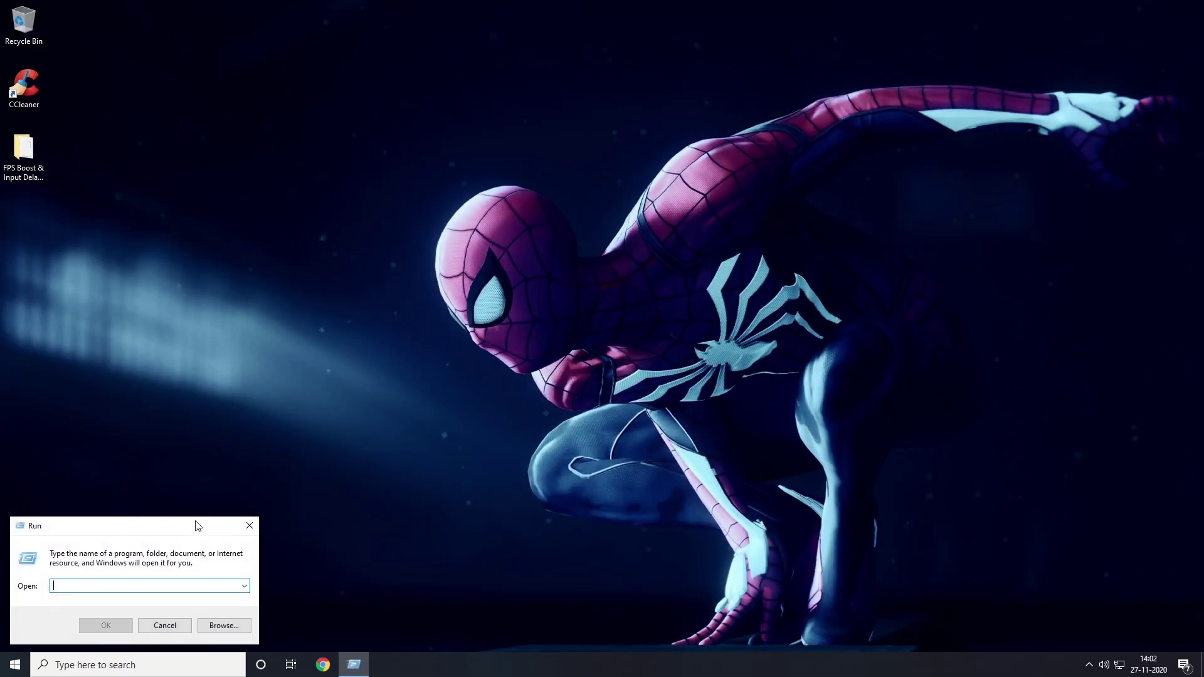
type("%temp%")
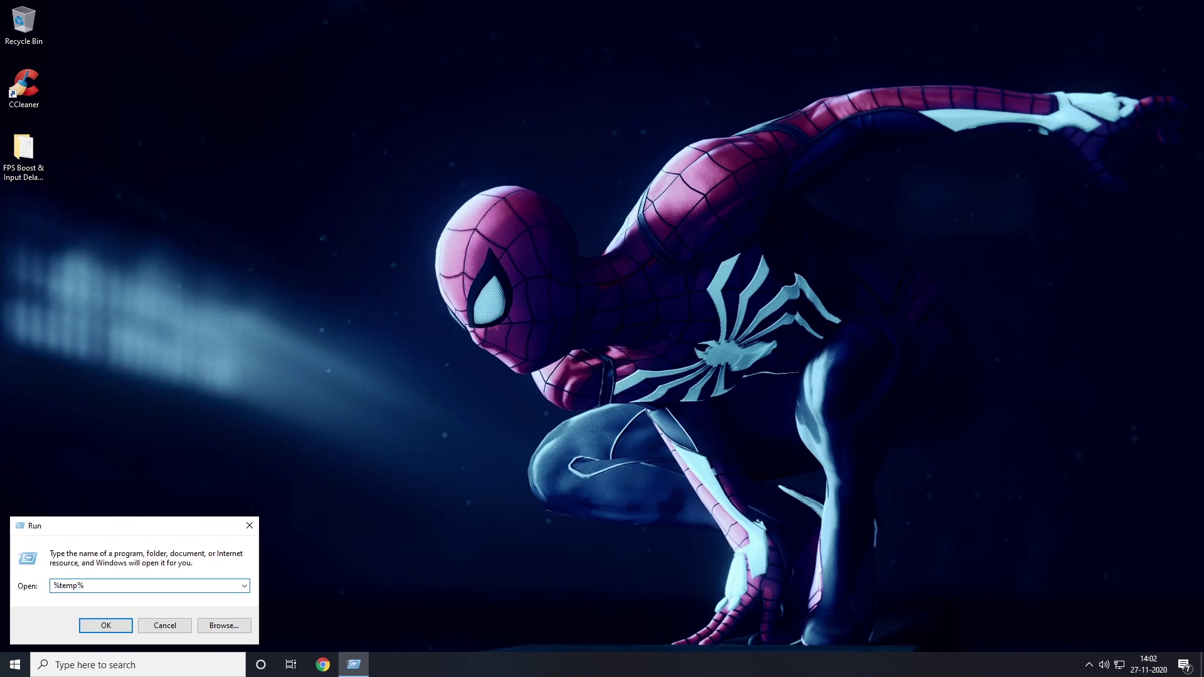
left_click(91, 625)
Permanently delete all items in the user's local Temp folder, skipping all files in use, and close the folder.
left_click_drag(545, 482, 124, 208)
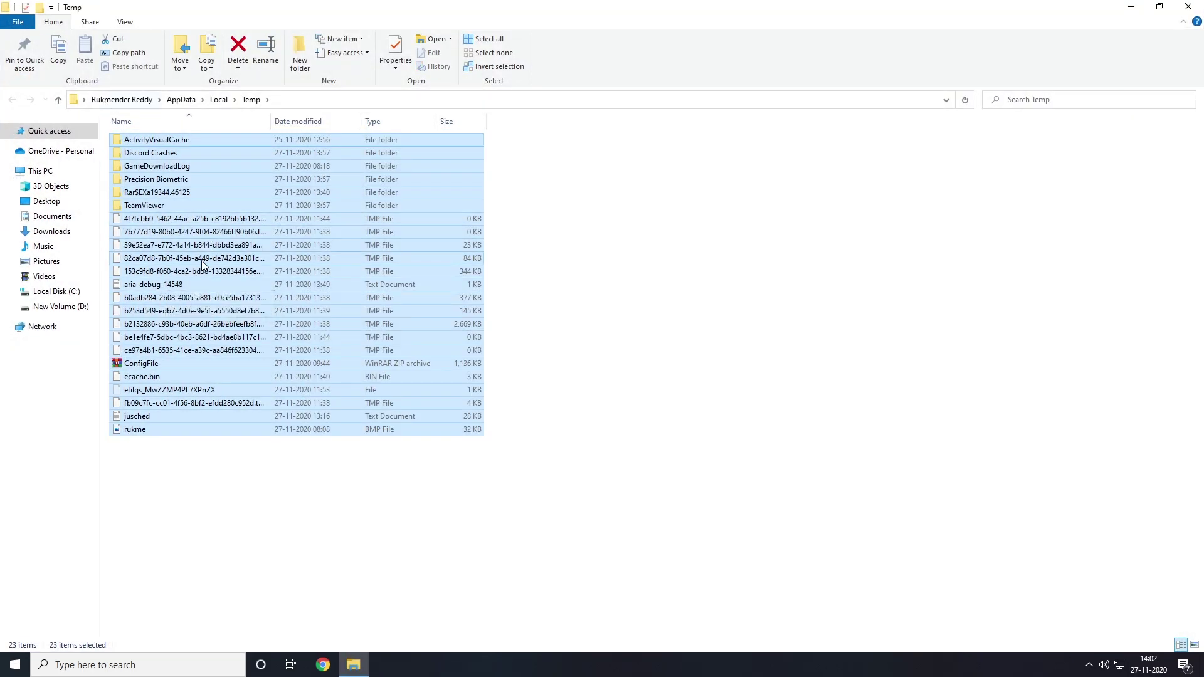
key("shift+Delete")
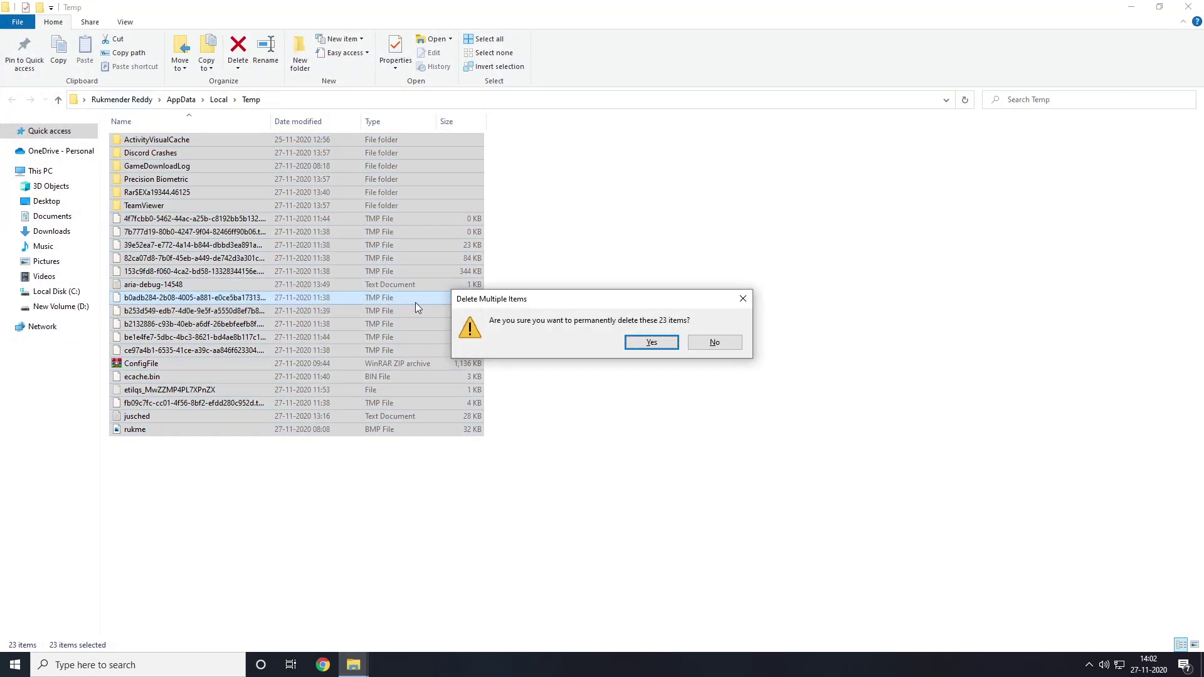
left_click(634, 343)
left_click(564, 282)
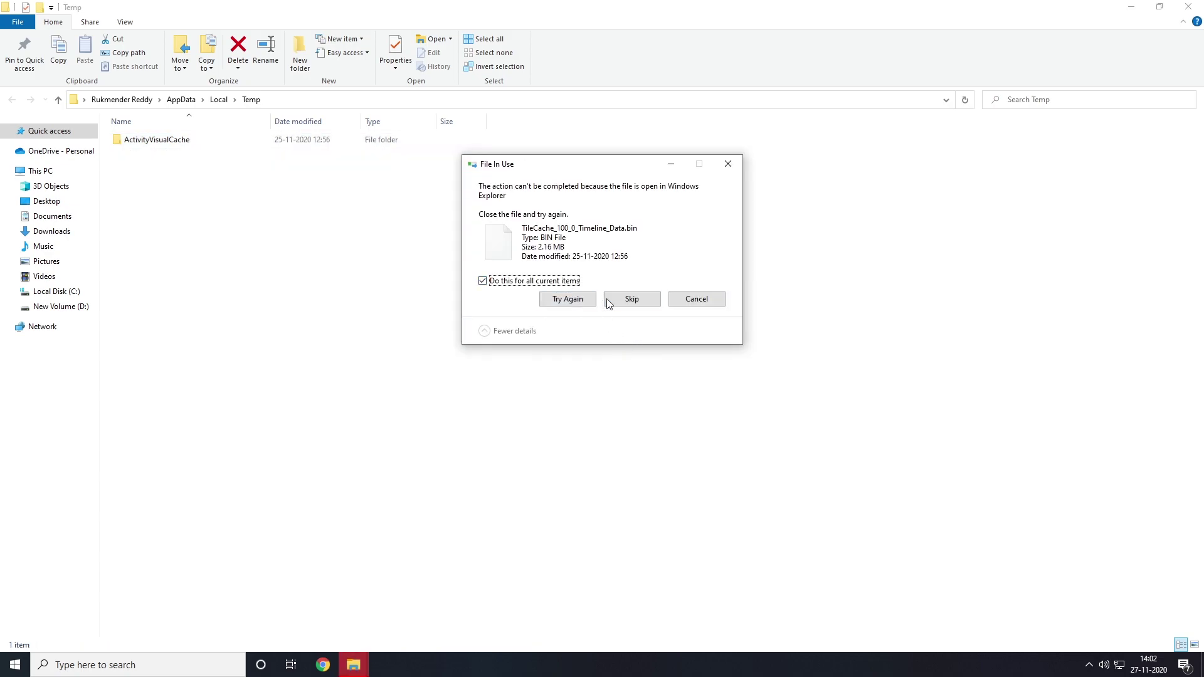
left_click(589, 299)
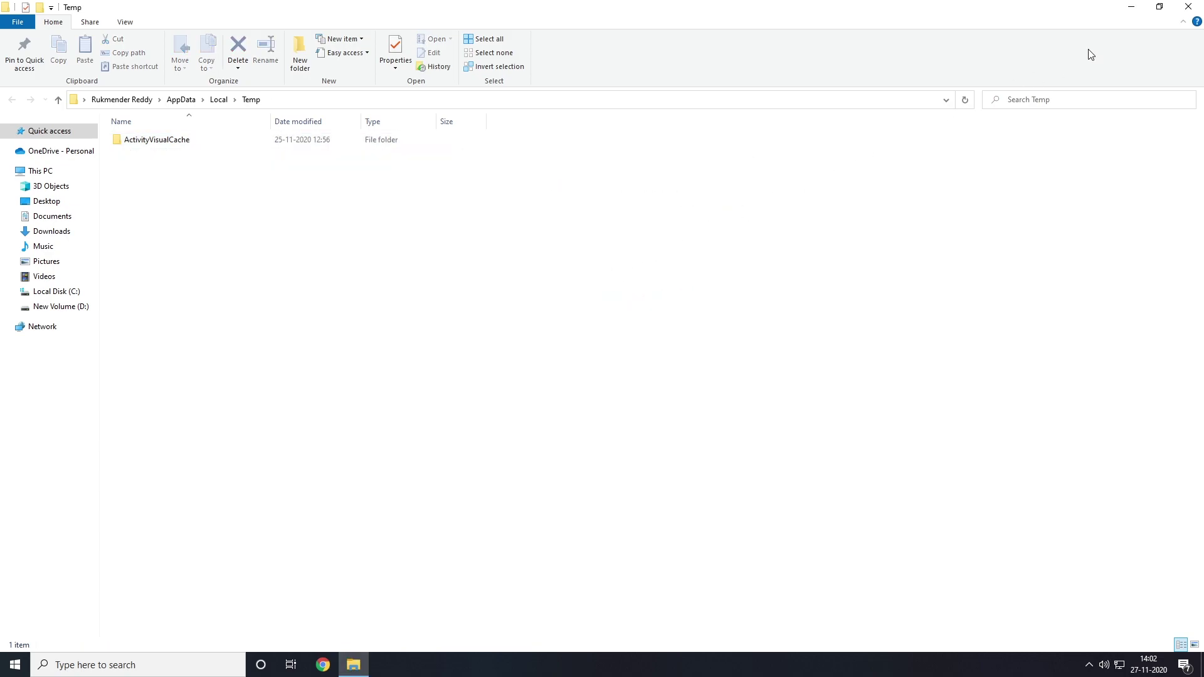
left_click(1188, 7)
Open the Windows Prefetch folder by running prefetch from the Run dialog and grant permanent access to it.
key("super+r")
type("pr")
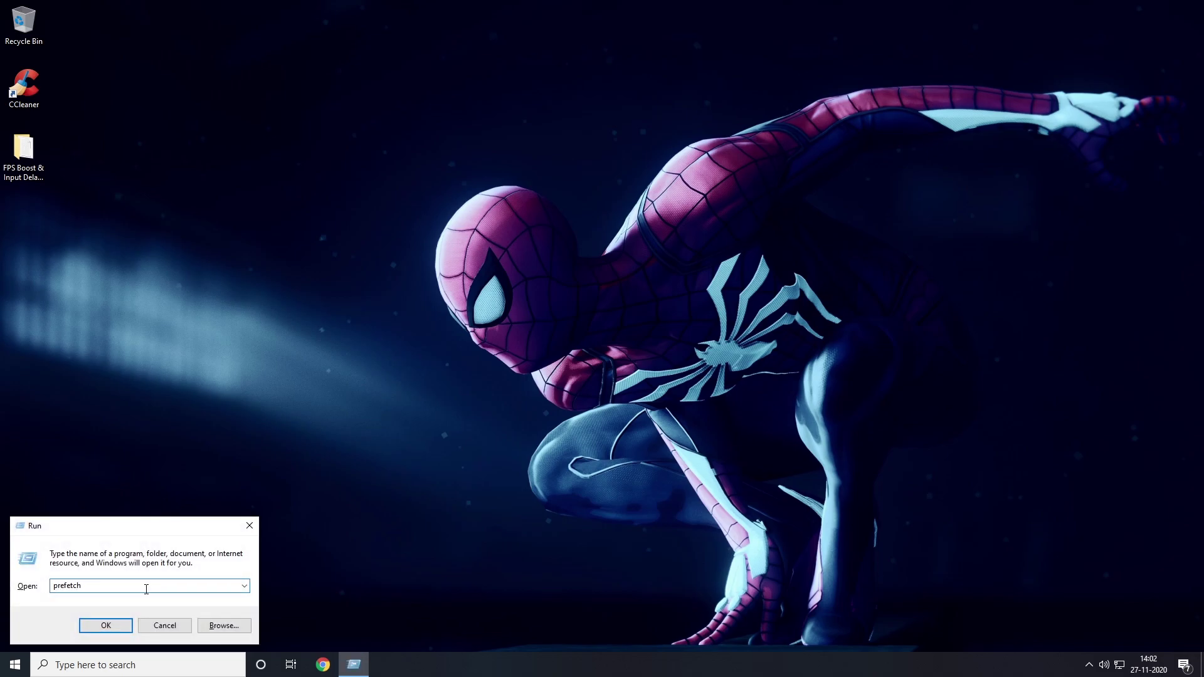
left_click(118, 624)
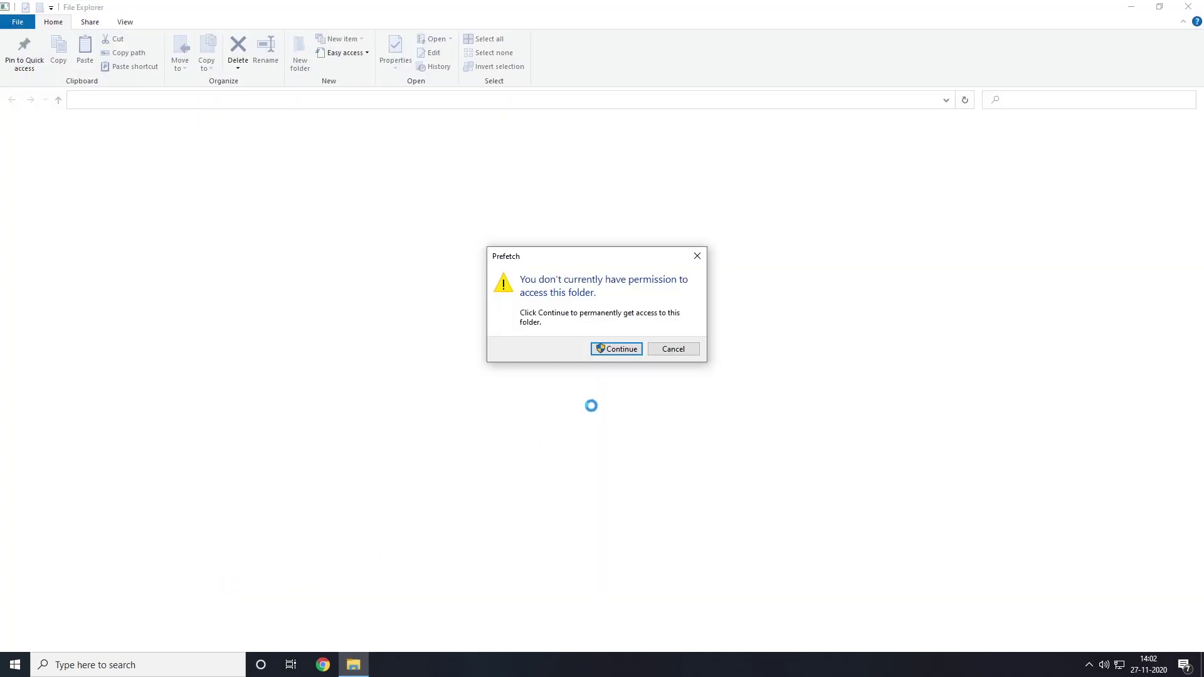
left_click(622, 350)
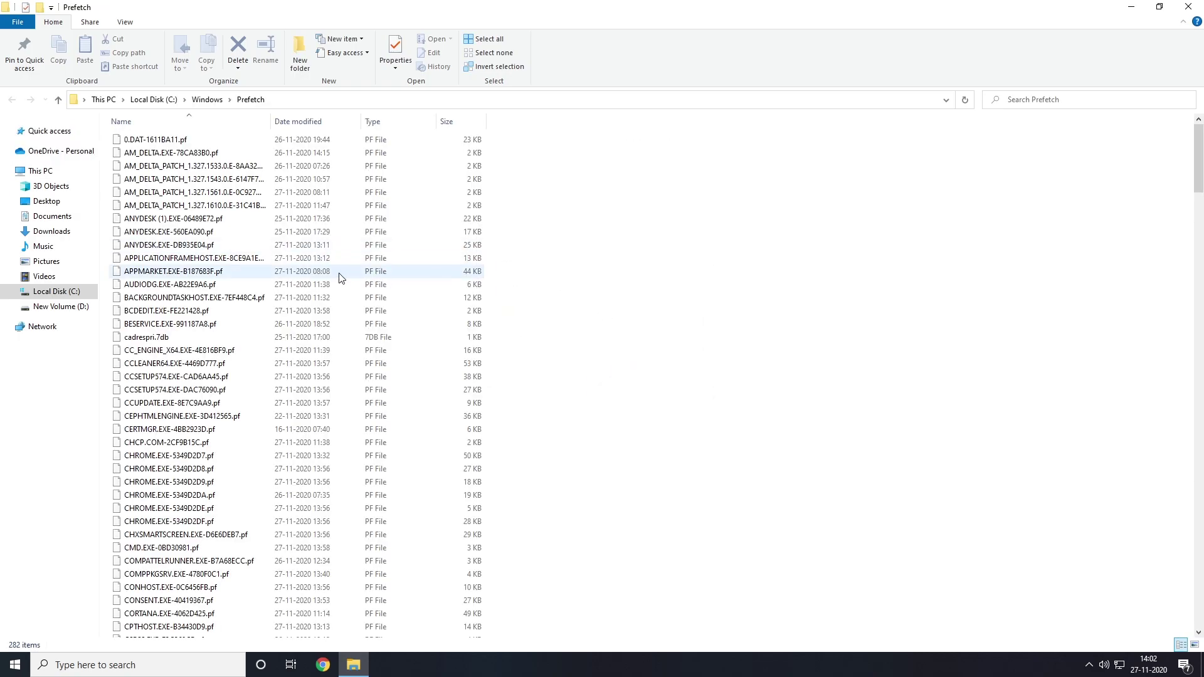
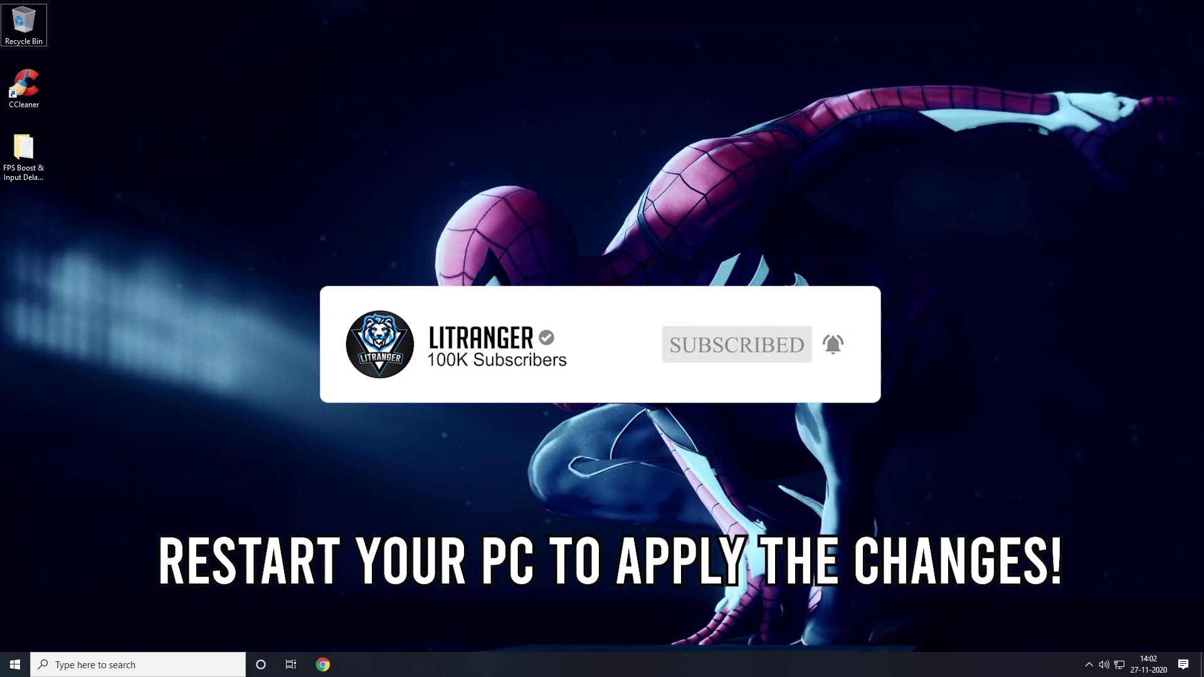
left_click(1089, 665)
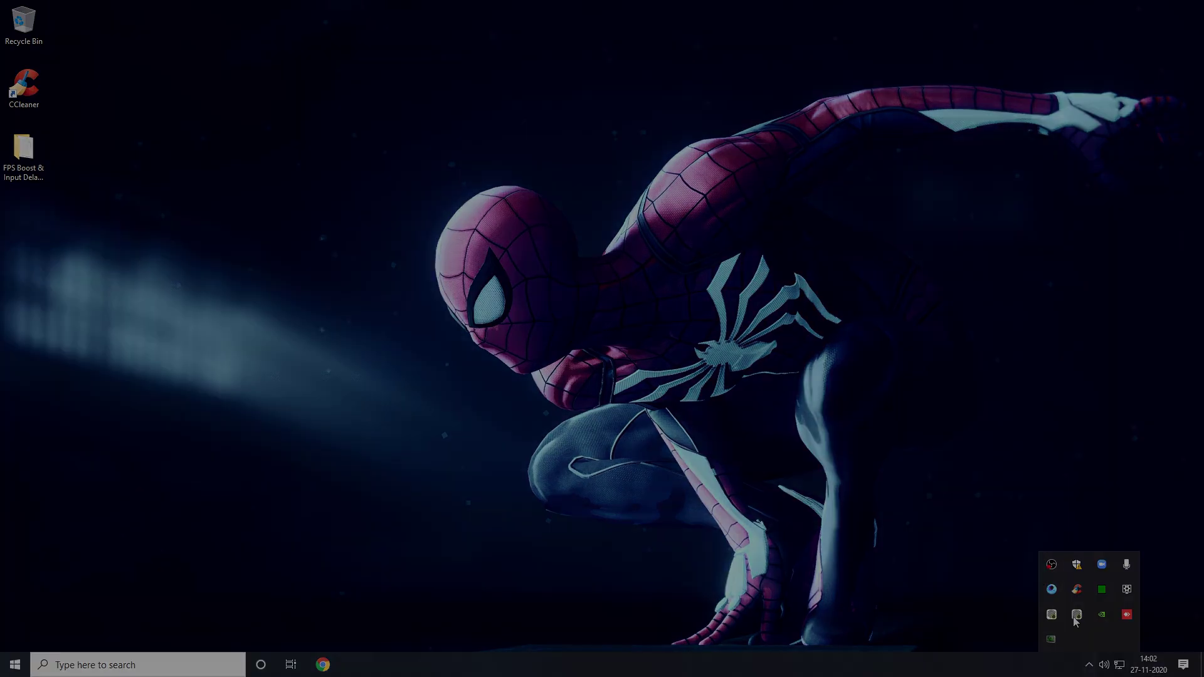